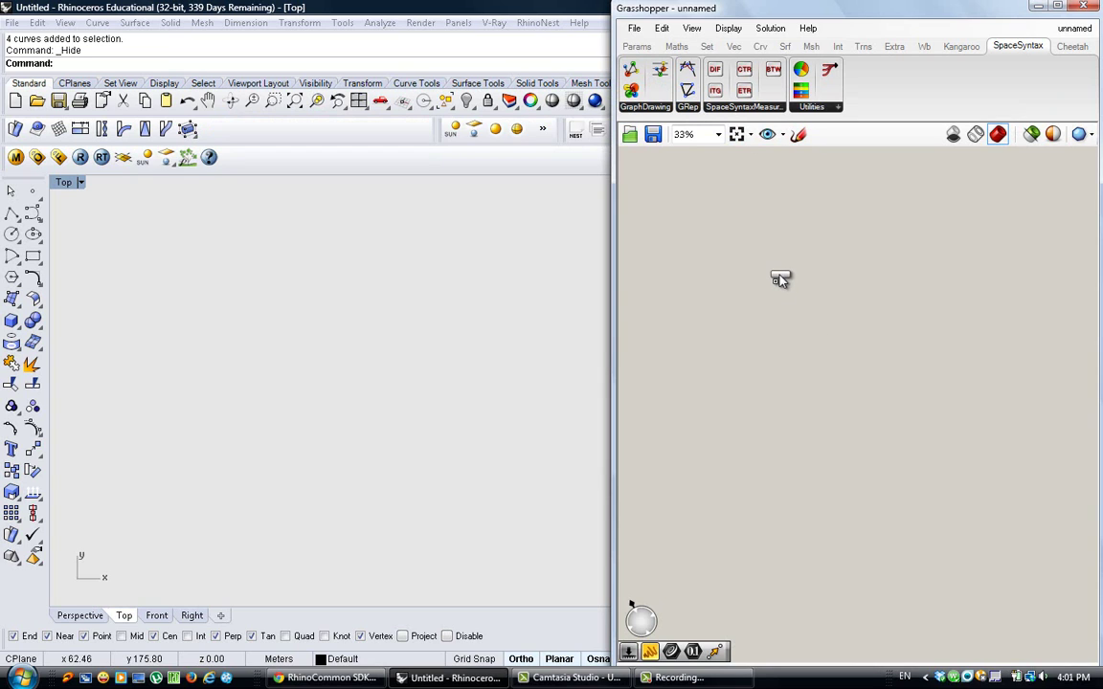
# Step: Place the NodeLinkGraph component on the empty canvas and read through its help description
pyautogui.moveTo(780, 279); pyautogui.dragTo(777, 277)
pyautogui.scroll(6, 781, 278)
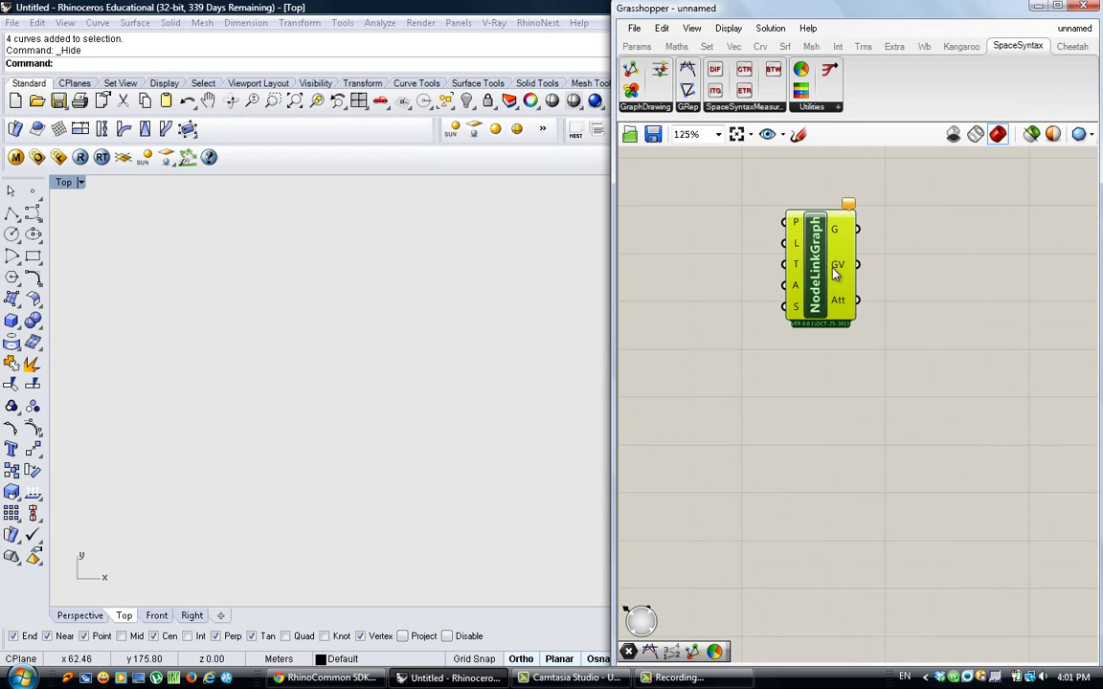
pyautogui.rightClick(816, 268)
pyautogui.click(823, 380)
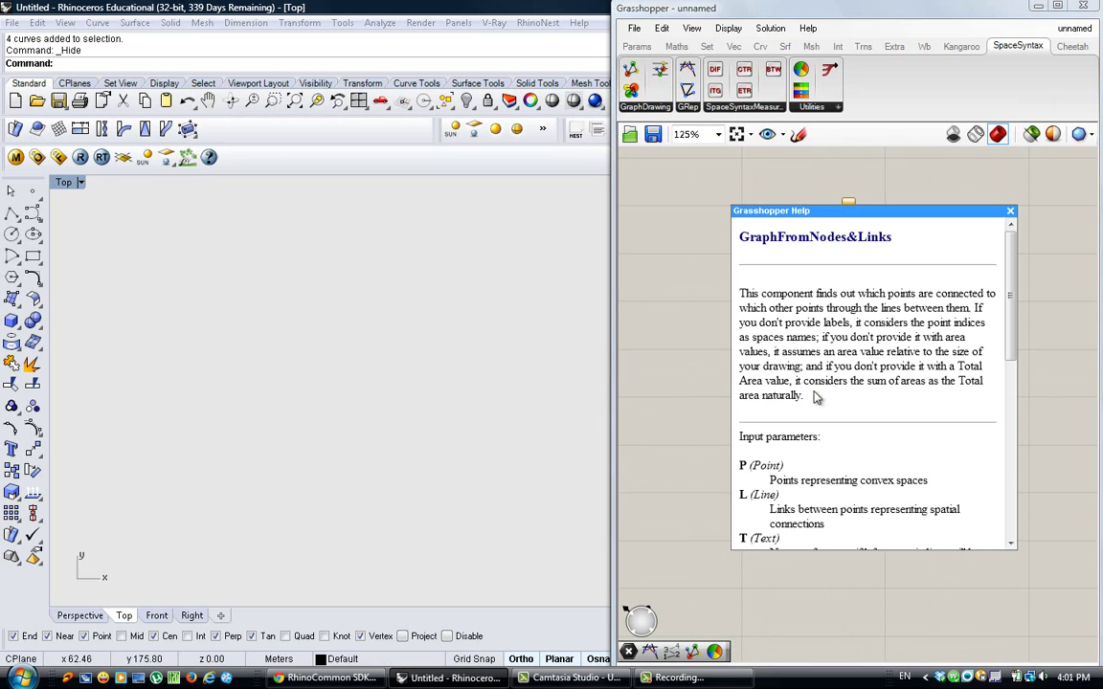
pyautogui.moveTo(1012, 282); pyautogui.dragTo(1010, 215)
pyautogui.click(1010, 210)
# Step: Add a Point parameter beside the NodeLinkGraph component and wire it into the P input
pyautogui.moveTo(795, 263); pyautogui.dragTo(828, 267)
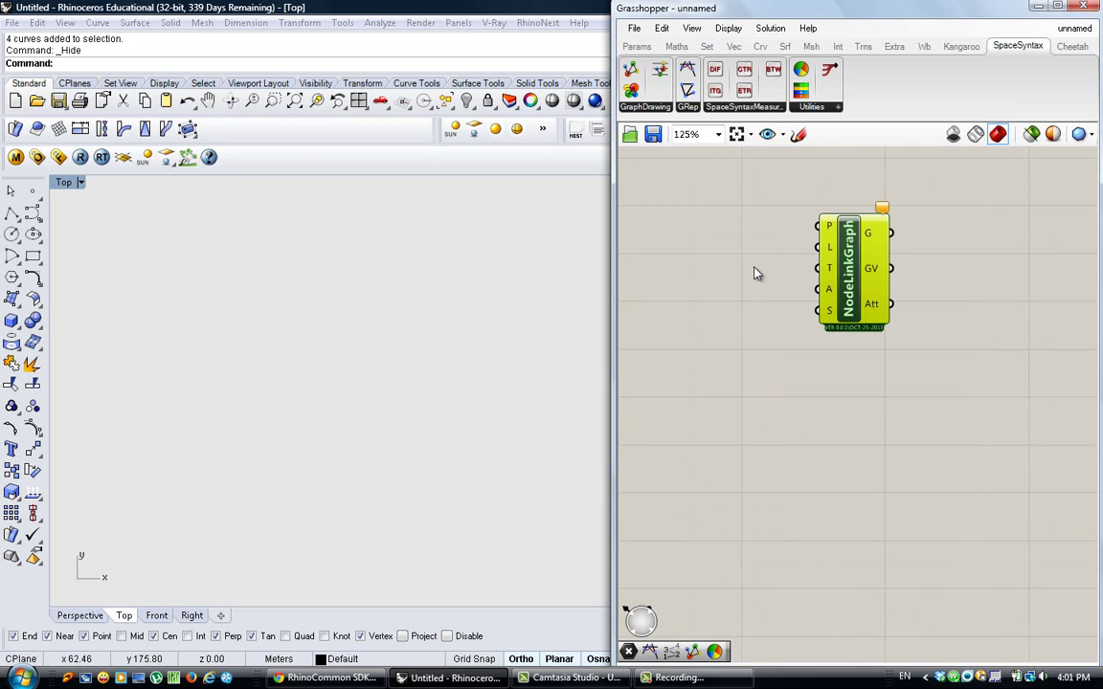
pyautogui.click(752, 222)
pyautogui.doubleClick(751, 239)
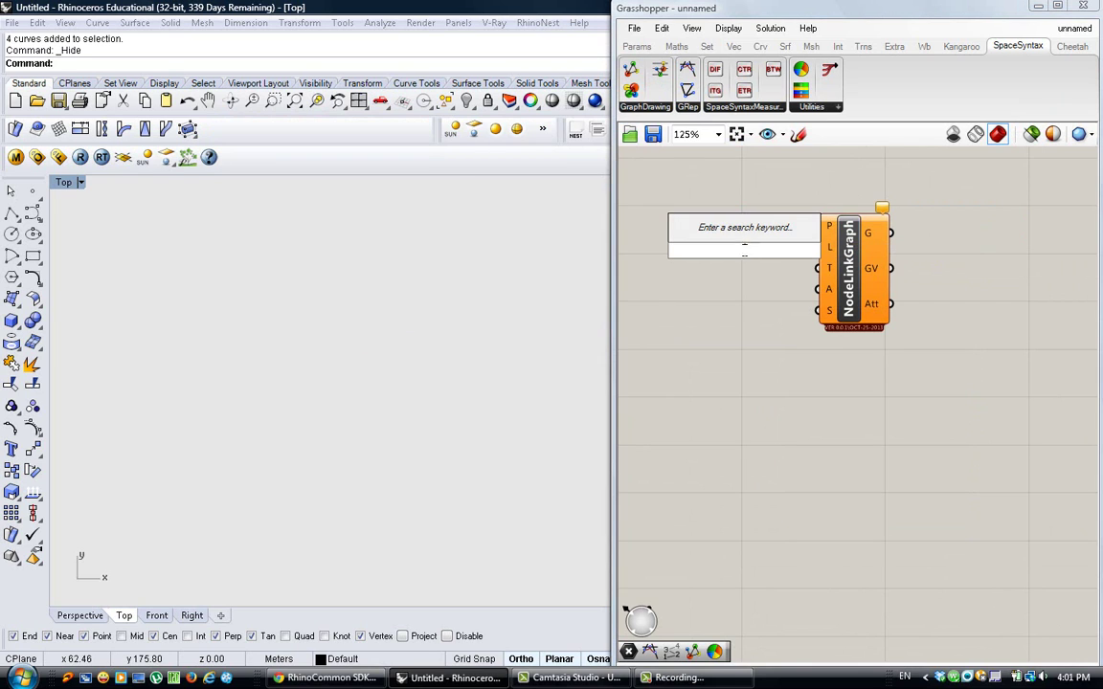
pyautogui.write('point')
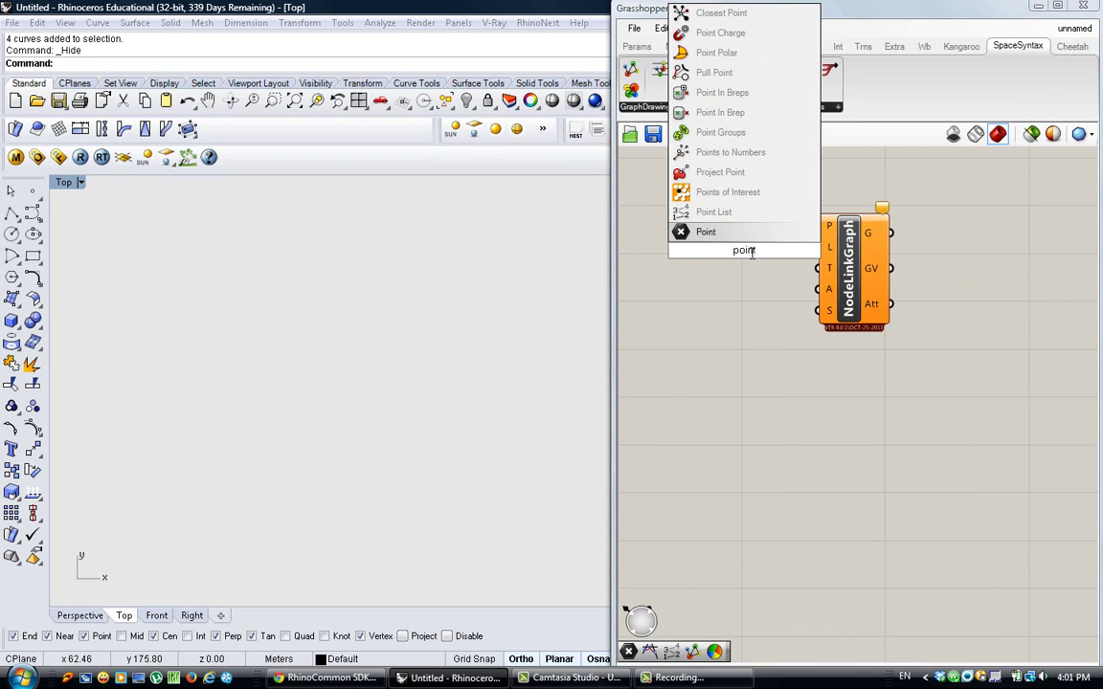
pyautogui.press('Return')
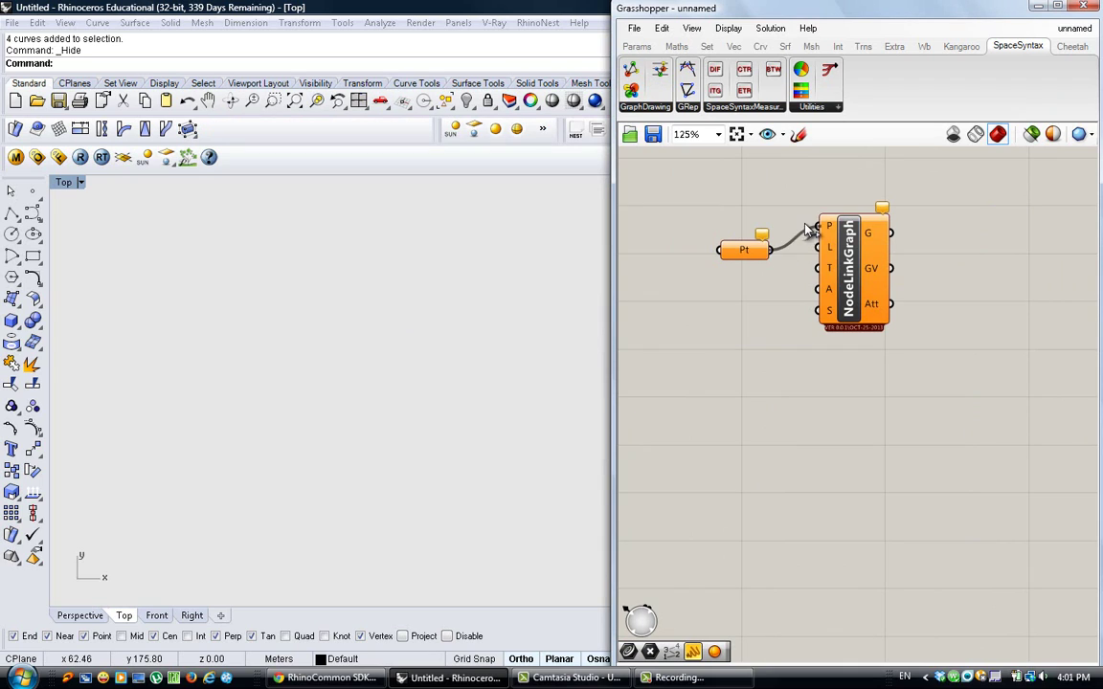
pyautogui.moveTo(805, 224); pyautogui.dragTo(816, 227)
pyautogui.moveTo(839, 283); pyautogui.dragTo(870, 308)
# Step: Add a Curve parameter below the Point parameter and wire it into the L input of NodeLinkGraph
pyautogui.doubleClick(734, 308)
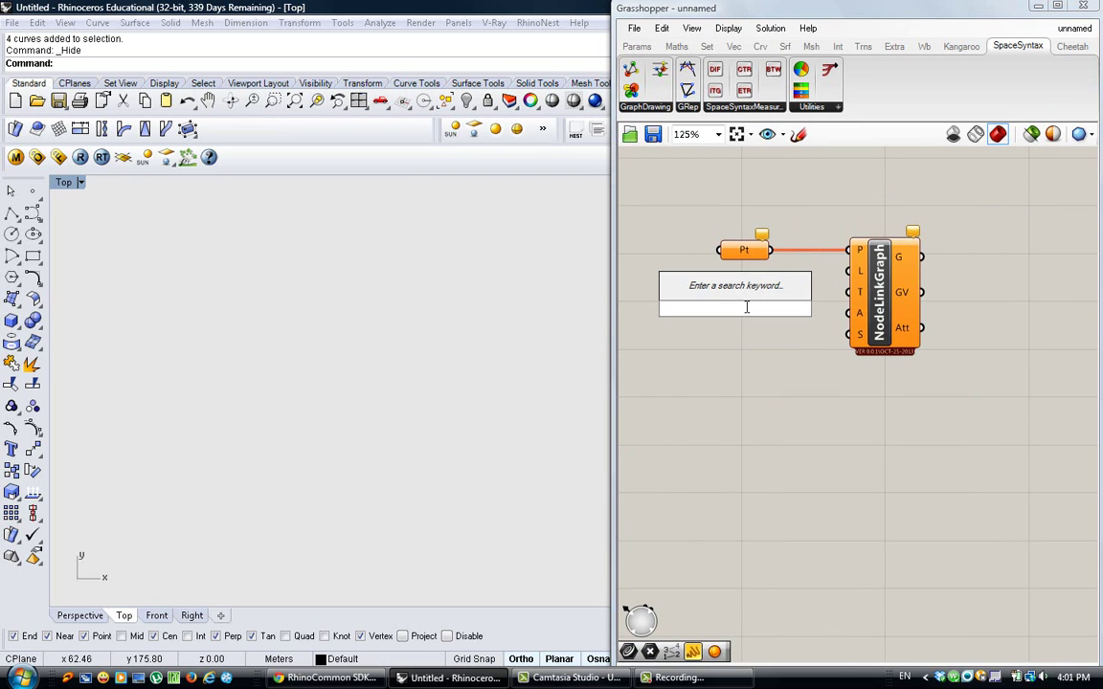
pyautogui.write('curve')
pyautogui.press('Return')
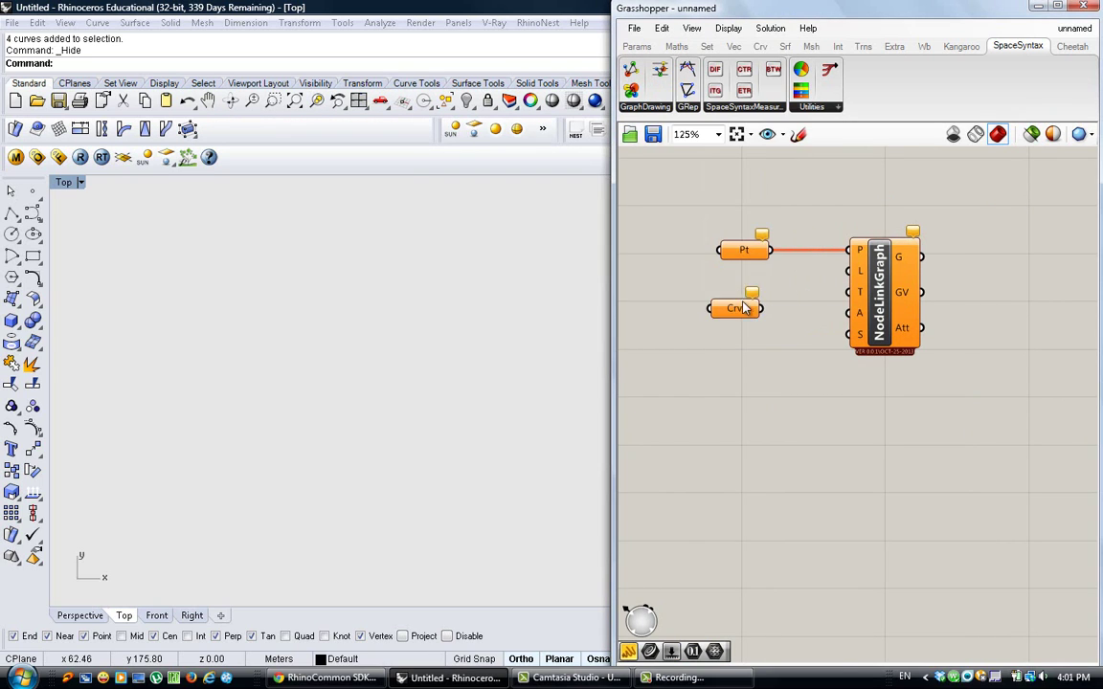
pyautogui.moveTo(770, 277); pyautogui.dragTo(848, 272)
pyautogui.moveTo(872, 314); pyautogui.dragTo(891, 314)
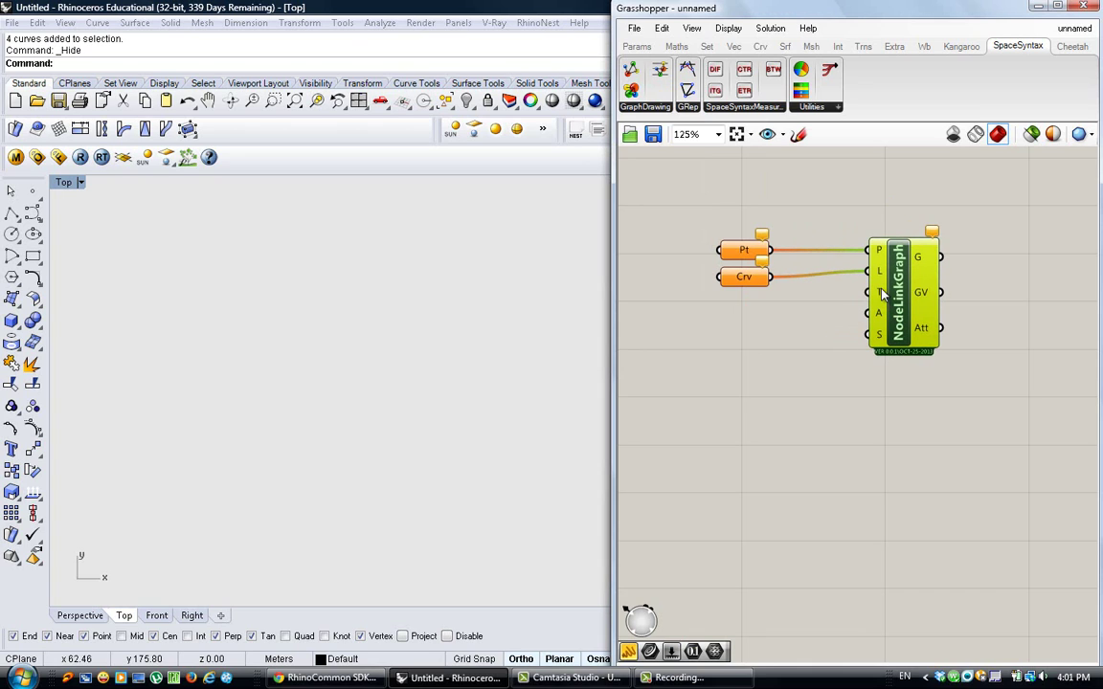
# Step: Add a panel listing, one per line, Lobby, Living, Hall, Corridor, Bed1, Bed2, Wc, Bath, Guestroom, Library and Kitchen
pyautogui.click(719, 369)
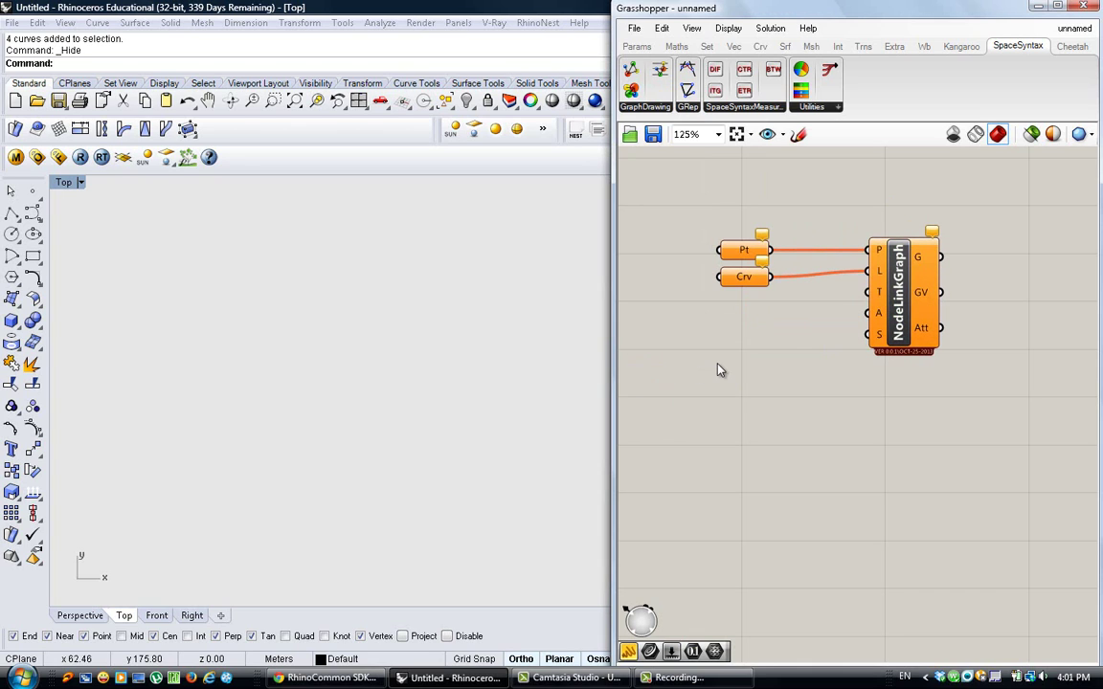
pyautogui.doubleClick(717, 362)
pyautogui.write('panel')
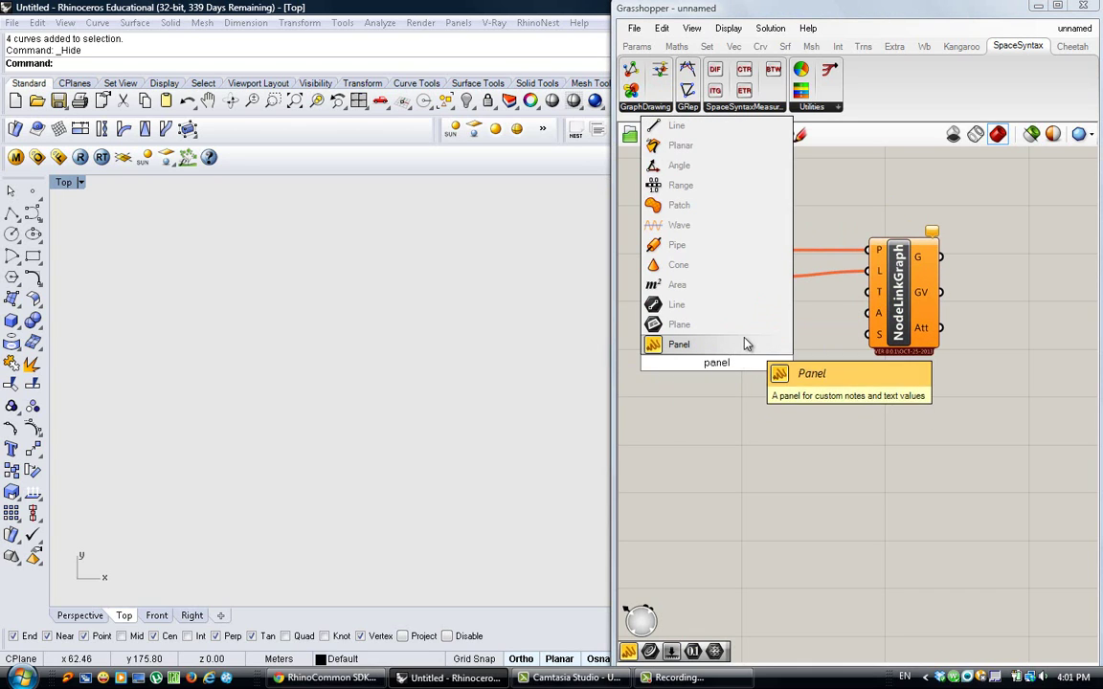
pyautogui.click(746, 345)
pyautogui.moveTo(750, 349); pyautogui.dragTo(787, 373)
pyautogui.doubleClick(787, 374)
pyautogui.write('Lob')
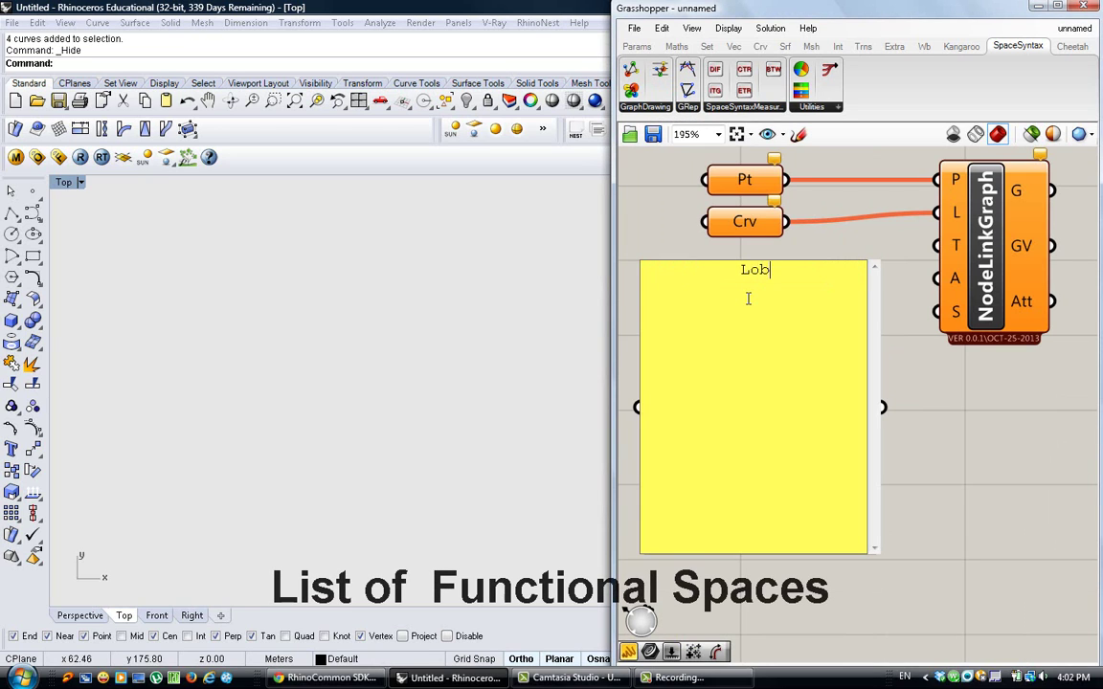
pyautogui.write('by')
pyautogui.write(' Livi')
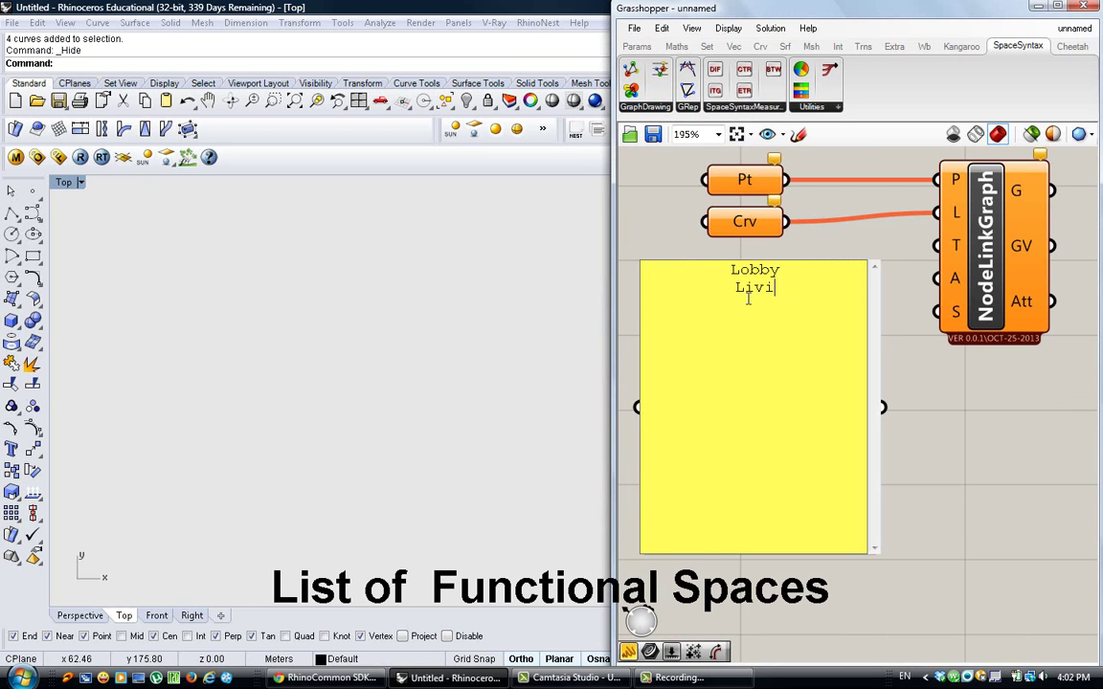
pyautogui.write('ng')
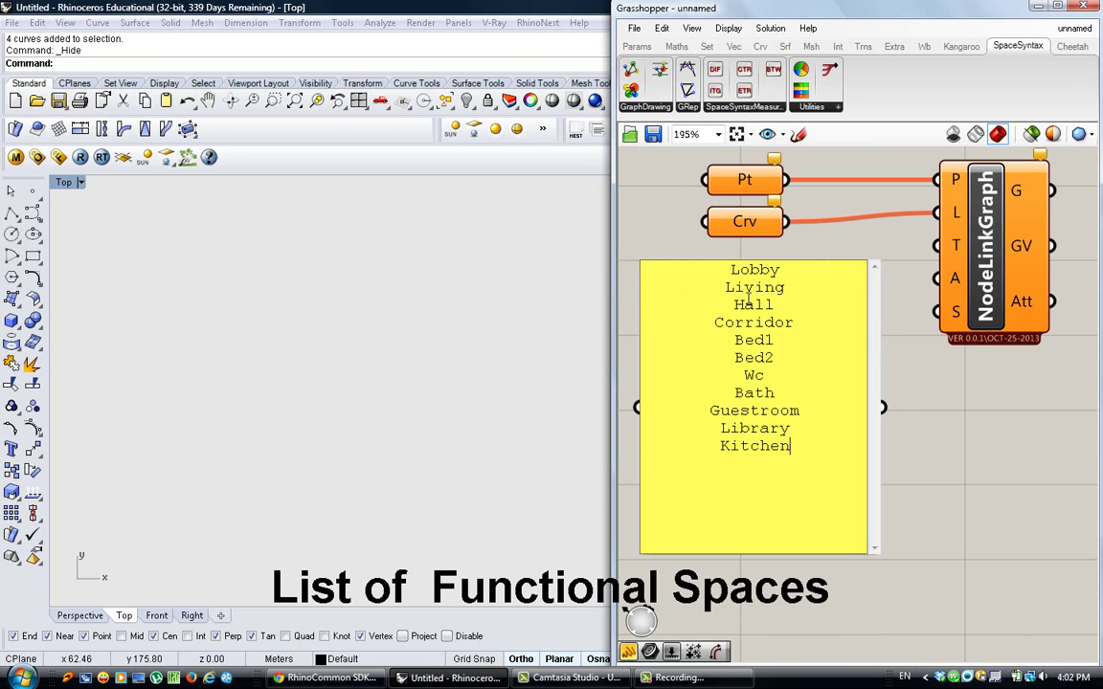
pyautogui.click(900, 342)
# Step: Turn off Multiline Data for the room-name panel, make it slightly taller, and wire it into the T input of NodeLinkGraph
pyautogui.rightClick(843, 341)
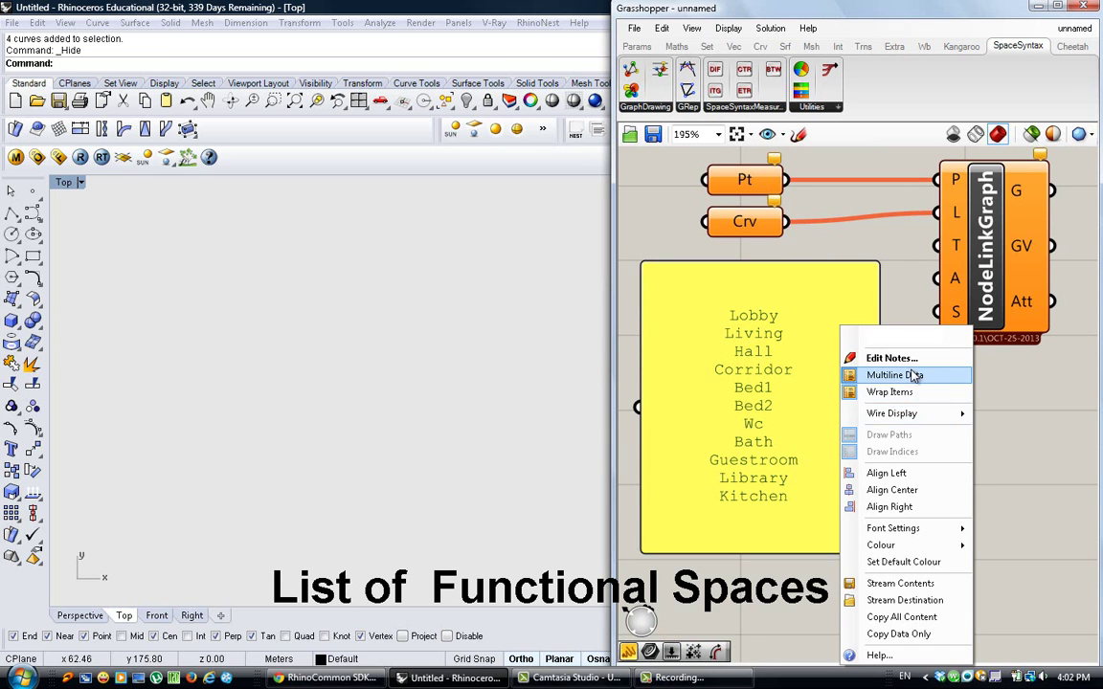
pyautogui.click(881, 347)
pyautogui.click(764, 443)
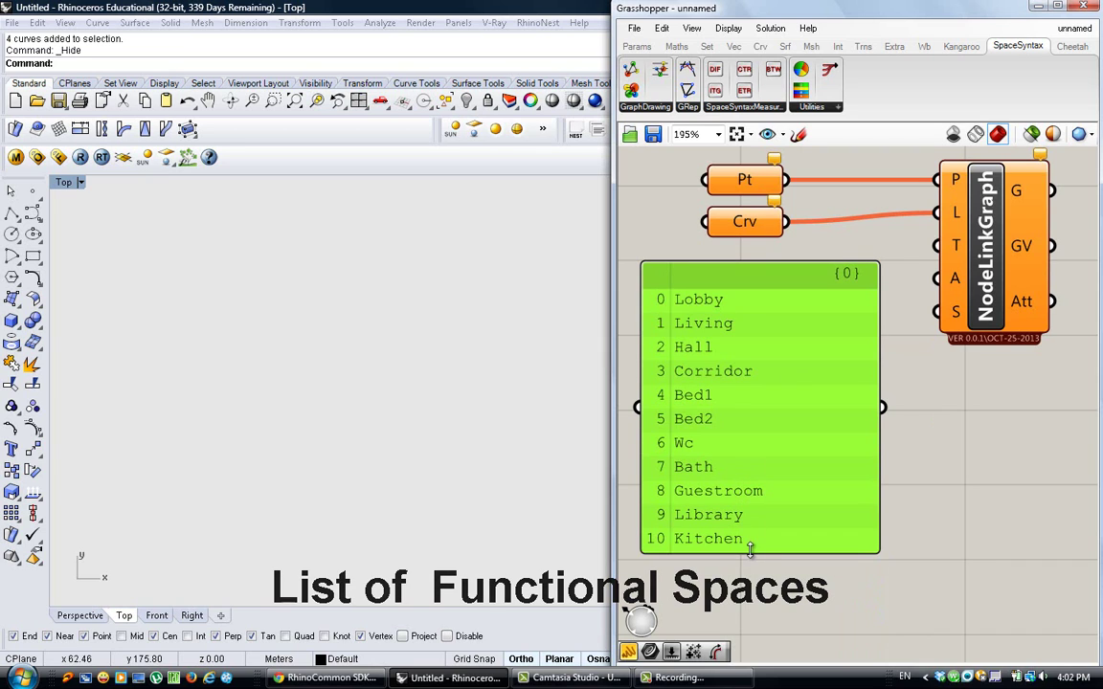
pyautogui.moveTo(751, 552); pyautogui.dragTo(750, 563)
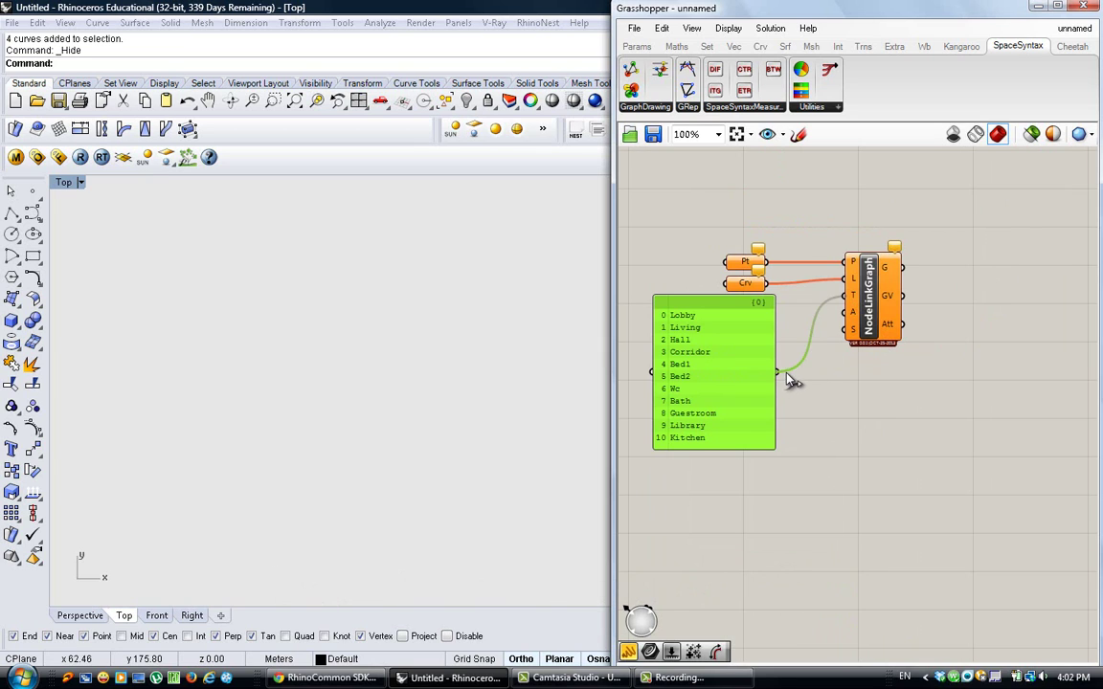
pyautogui.moveTo(865, 315); pyautogui.dragTo(874, 317)
# Step: Add a Gene Pool component below the room-name panel
pyautogui.doubleClick(778, 490)
pyautogui.write('gen')
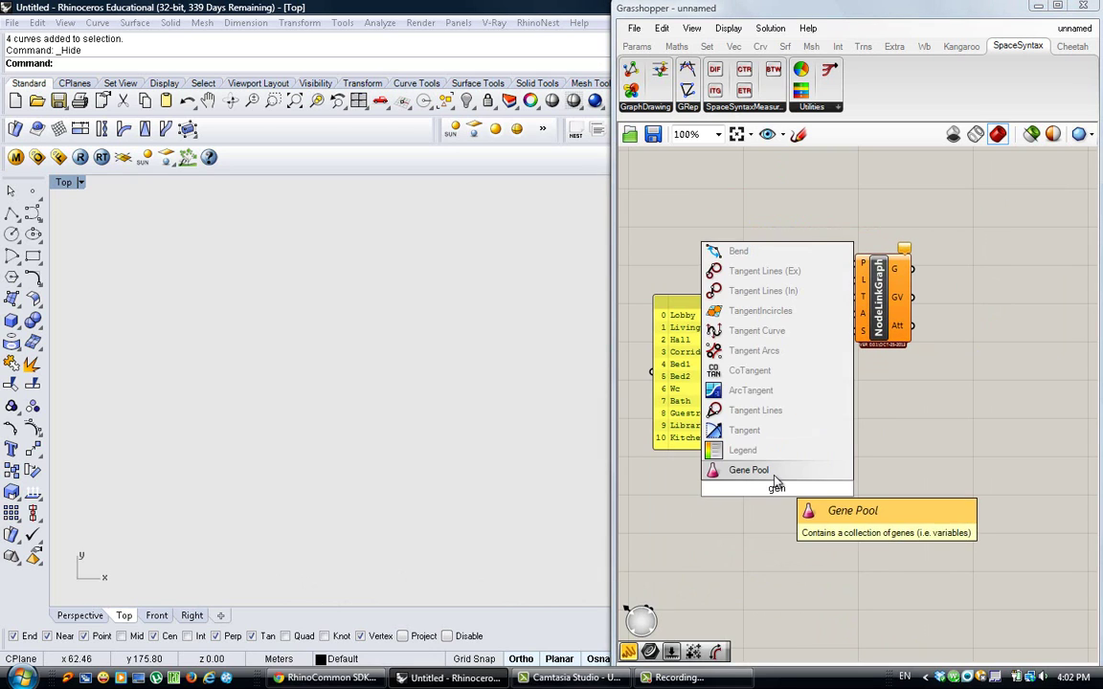
pyautogui.click(774, 475)
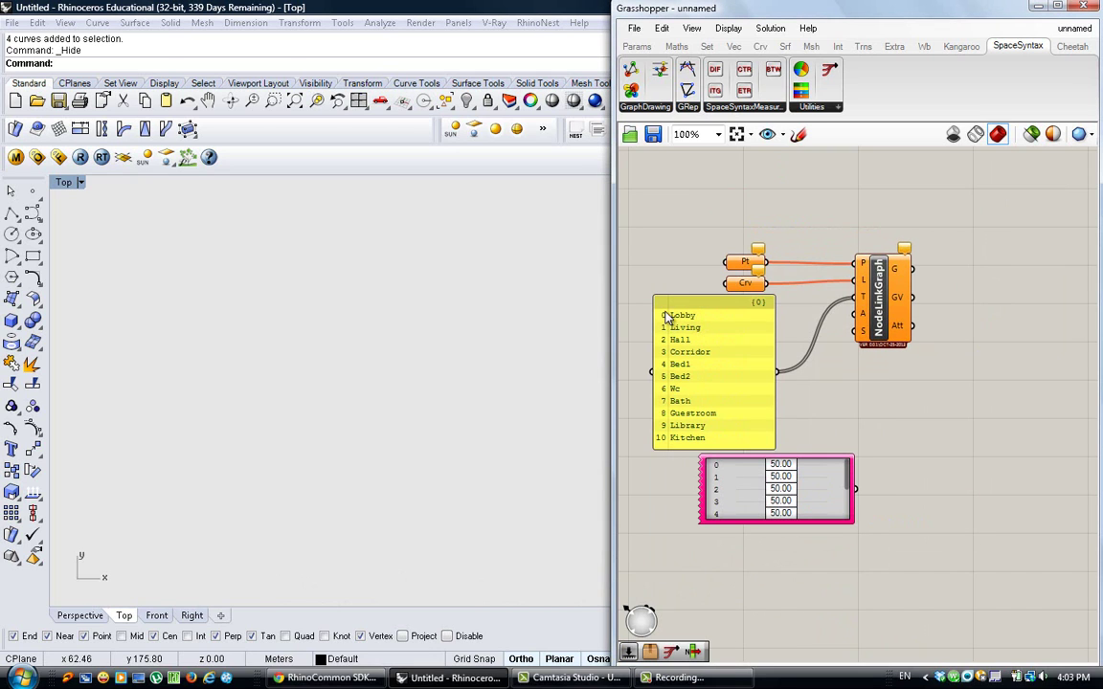
# Step: Configure the gene pool with a gene count of 11, two decimals, a minimum of 2.00 and a new maximum
pyautogui.rightClick(813, 478)
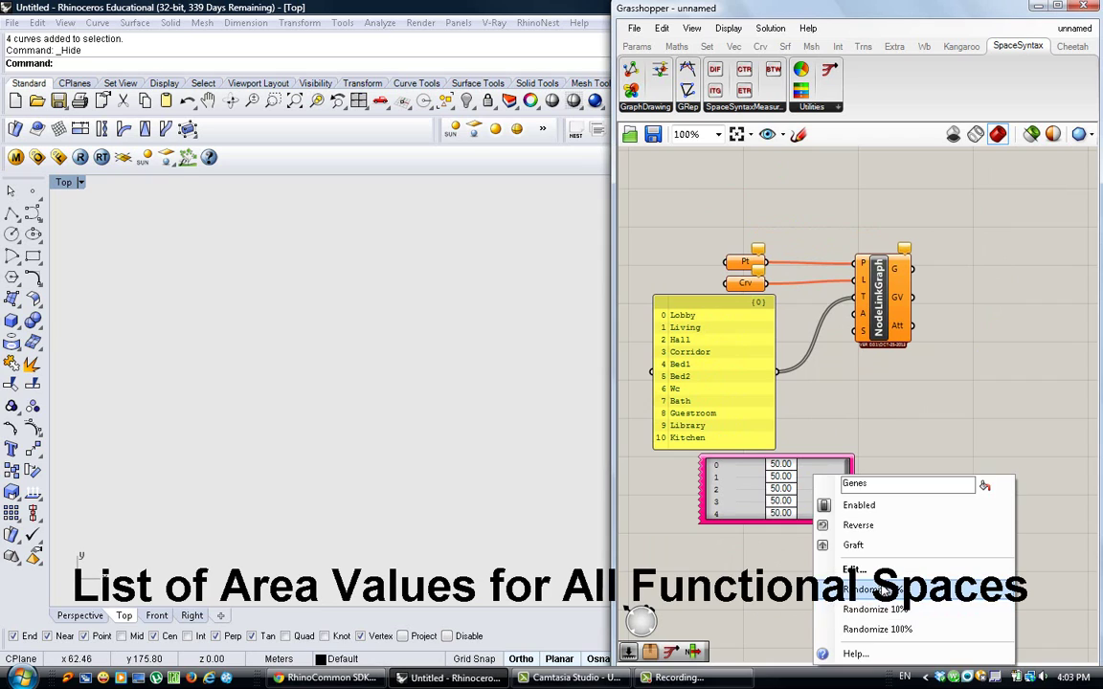
pyautogui.click(854, 569)
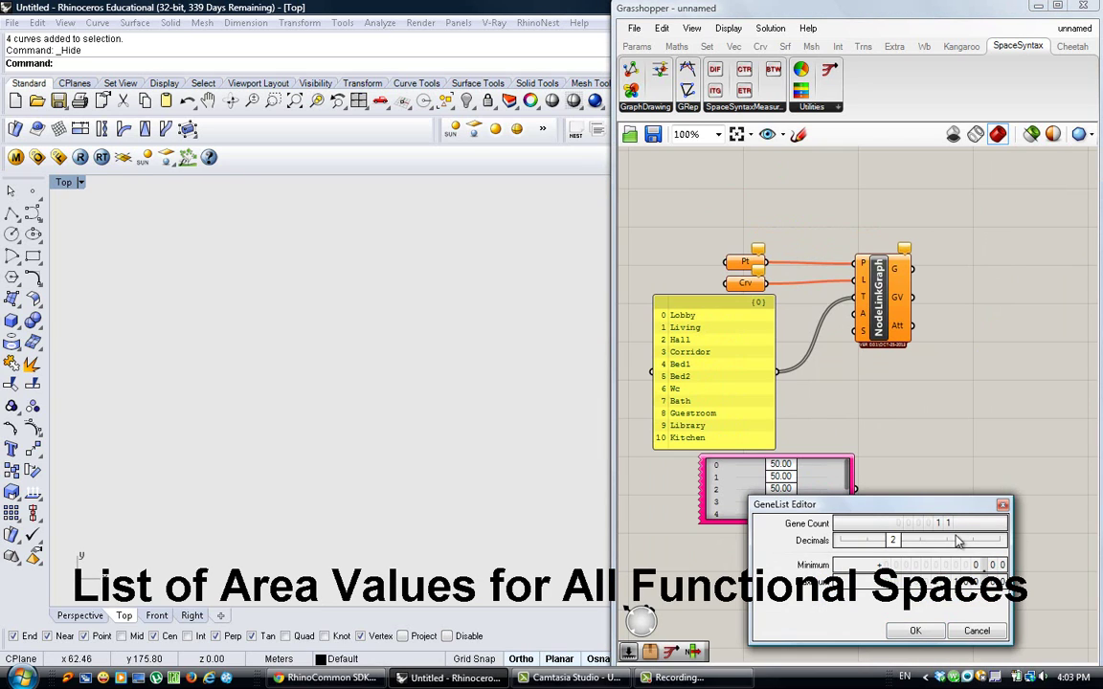
pyautogui.doubleClick(908, 569)
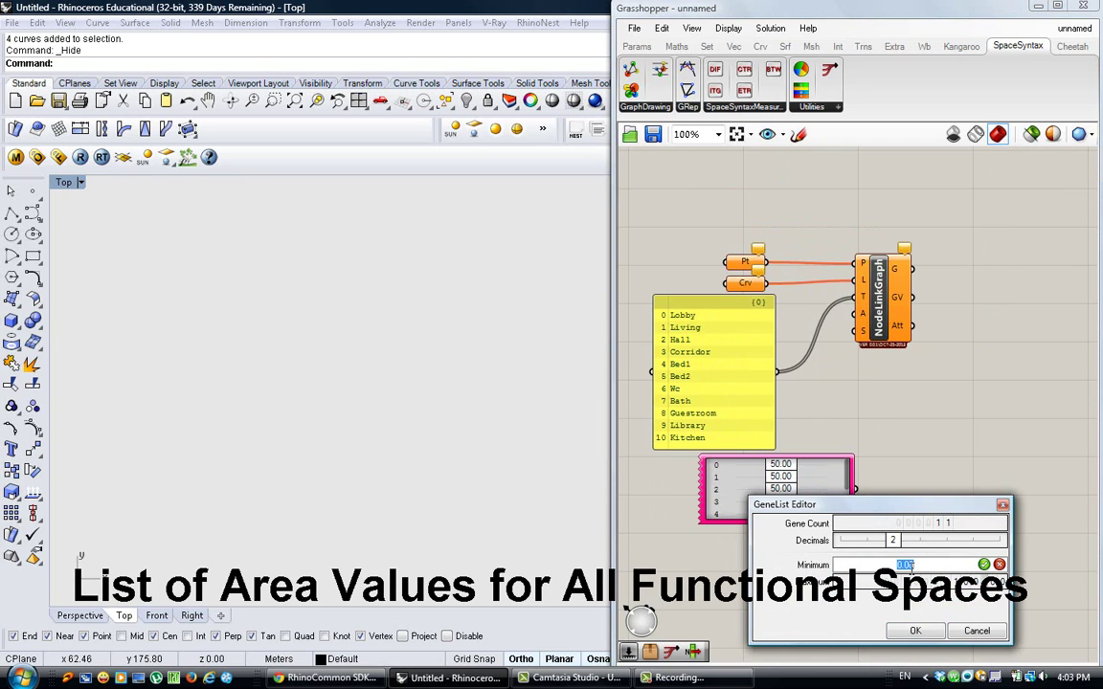
pyautogui.click(984, 566)
pyautogui.doubleClick(917, 582)
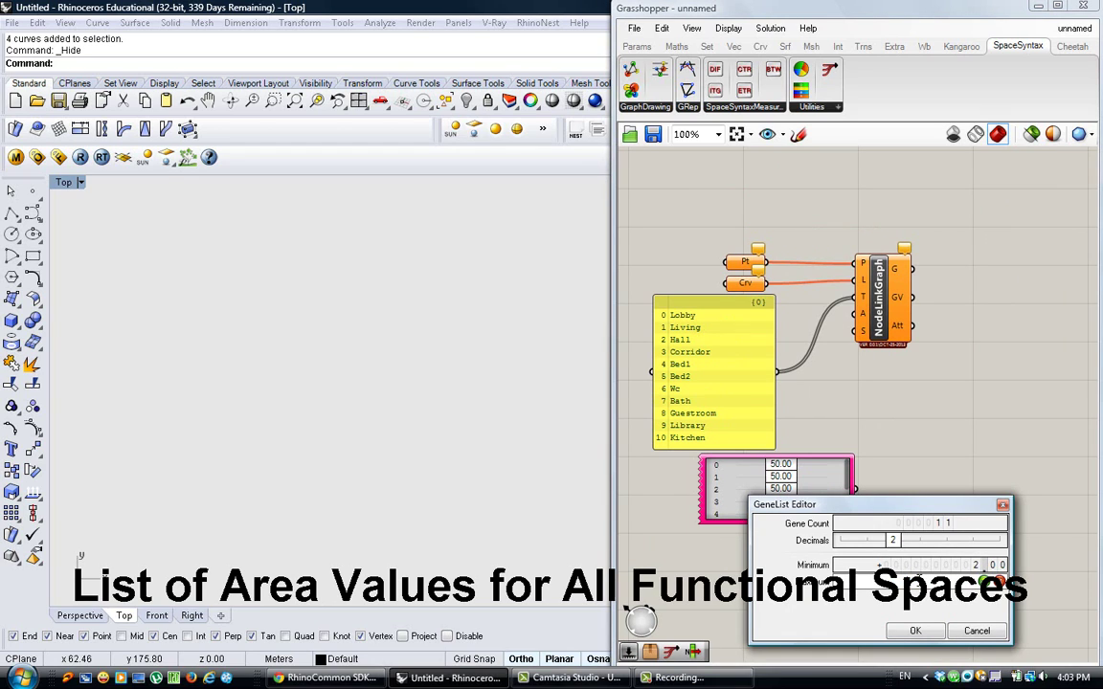
pyautogui.click(915, 631)
# Step: Set the gene pool's areas to 15.81, 12.51, 13.60, 12.44, 6.24, 16.28, 8.16, 13.54, 10.05, 4.66 and 10.66, and wire it into input A
pyautogui.moveTo(793, 582); pyautogui.dragTo(794, 622)
pyautogui.moveTo(823, 541); pyautogui.dragTo(837, 383)
pyautogui.scroll(1, 690, 310)
pyautogui.scroll(3, 691, 316)
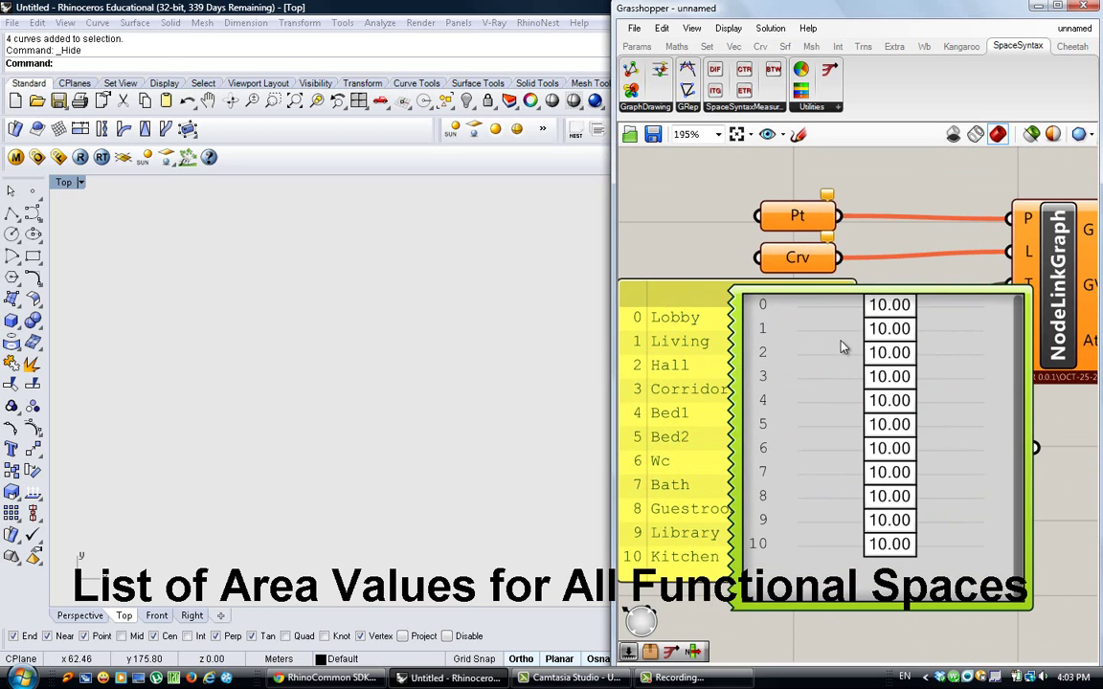
pyautogui.moveTo(840, 340); pyautogui.dragTo(837, 352)
pyautogui.moveTo(896, 322); pyautogui.dragTo(818, 322)
pyautogui.moveTo(899, 346); pyautogui.dragTo(932, 412)
pyautogui.moveTo(885, 437); pyautogui.dragTo(904, 436)
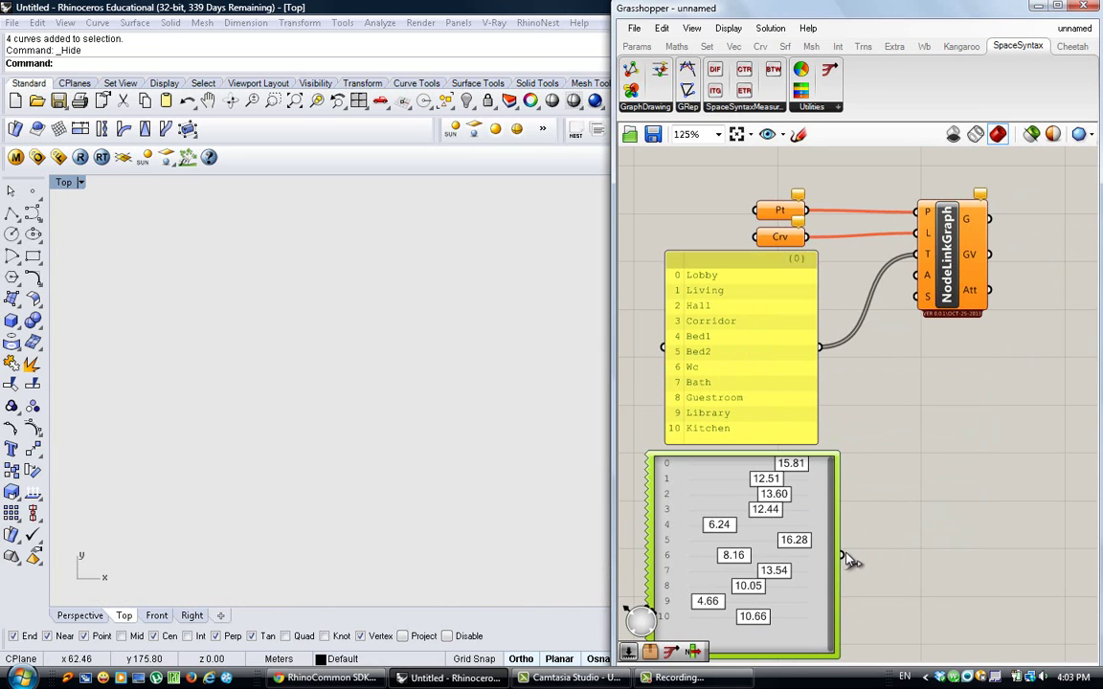
pyautogui.moveTo(842, 555); pyautogui.dragTo(925, 276)
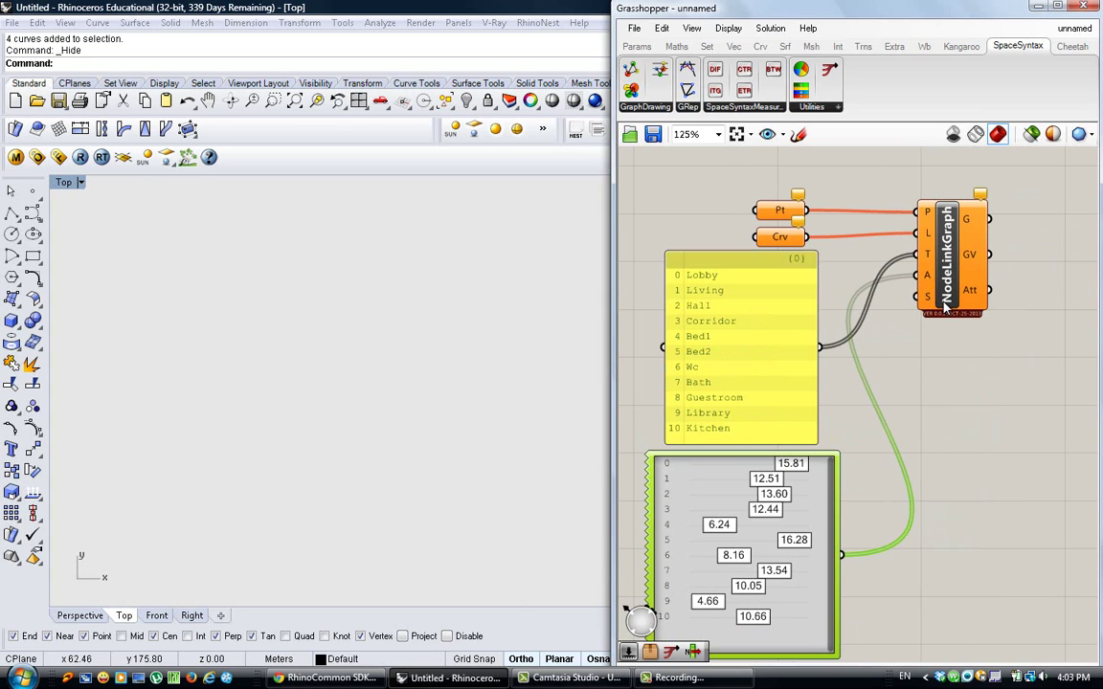
pyautogui.click(945, 299)
# Step: Add a number slider with the value 180 below the gene pool and wire it into the S input of NodeLinkGraph
pyautogui.scroll(-2, 945, 299)
pyautogui.moveTo(806, 600); pyautogui.dragTo(846, 551, button='right')
pyautogui.scroll(1, 847, 551)
pyautogui.doubleClick(851, 552)
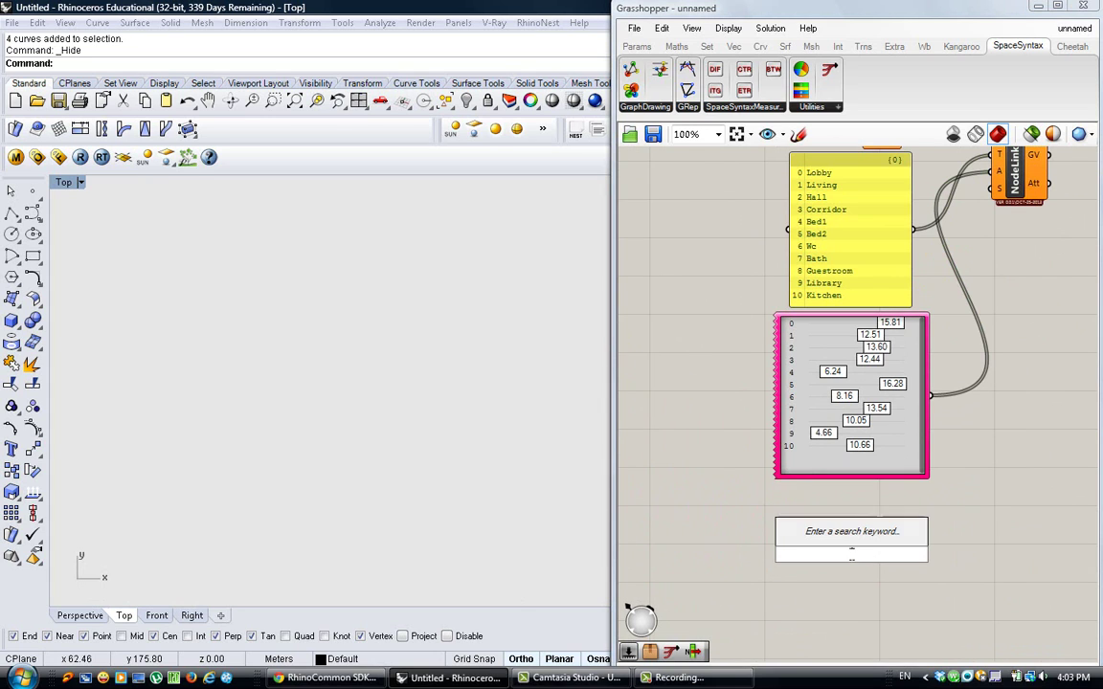
pyautogui.write('10')
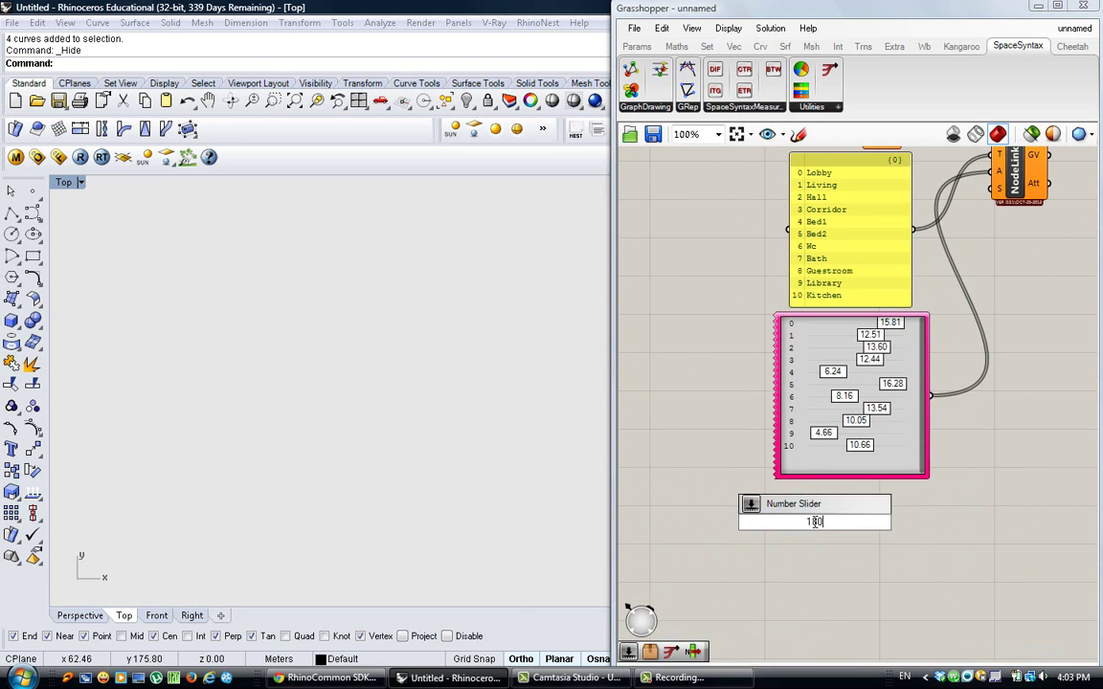
pyautogui.click(835, 505)
pyautogui.scroll(-2, 809, 502)
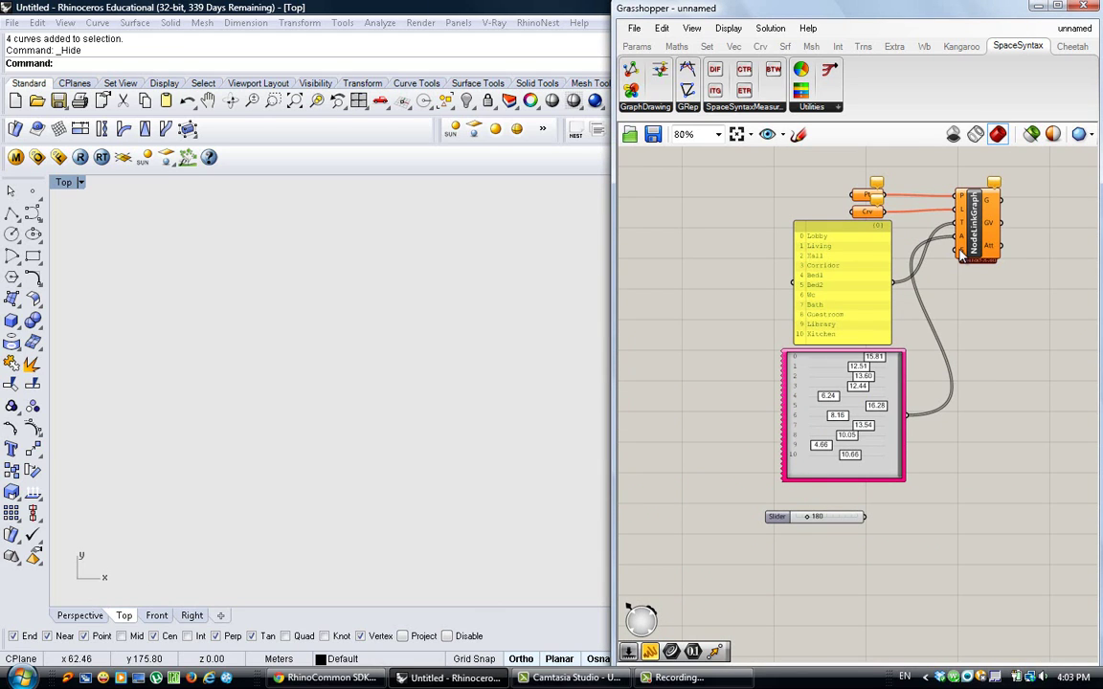
pyautogui.moveTo(961, 252); pyautogui.dragTo(833, 517)
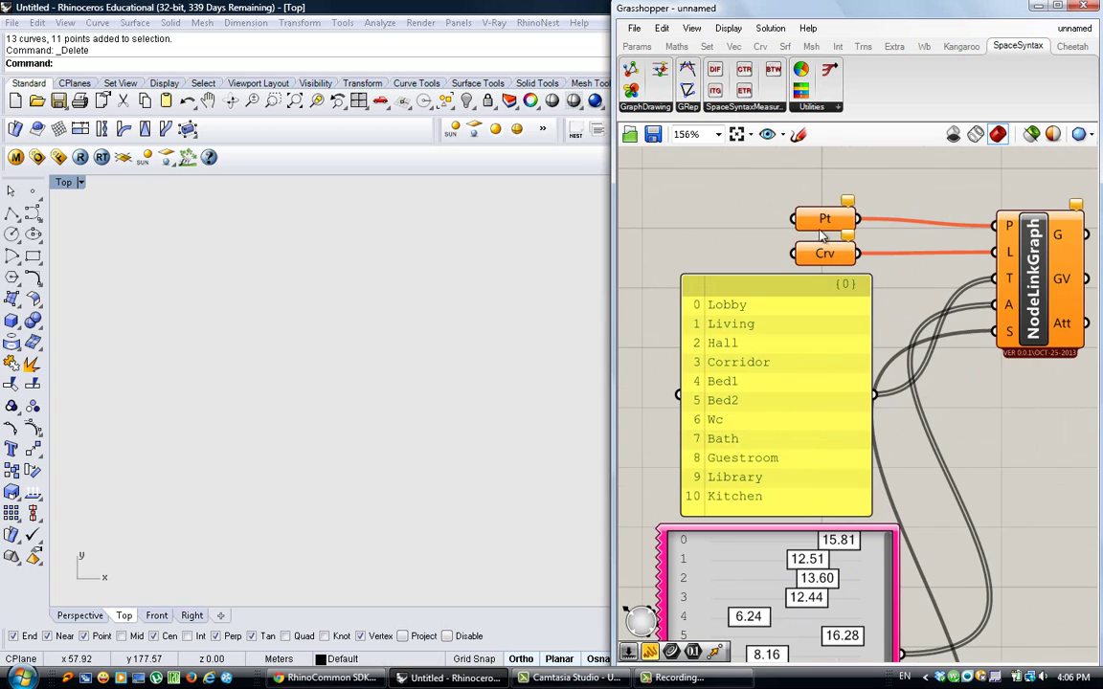
# Step: Place eleven scattered point objects in the Rhino Top viewport, one for each functional space
pyautogui.click(34, 192)
pyautogui.click(360, 356)
pyautogui.rightClick(360, 353)
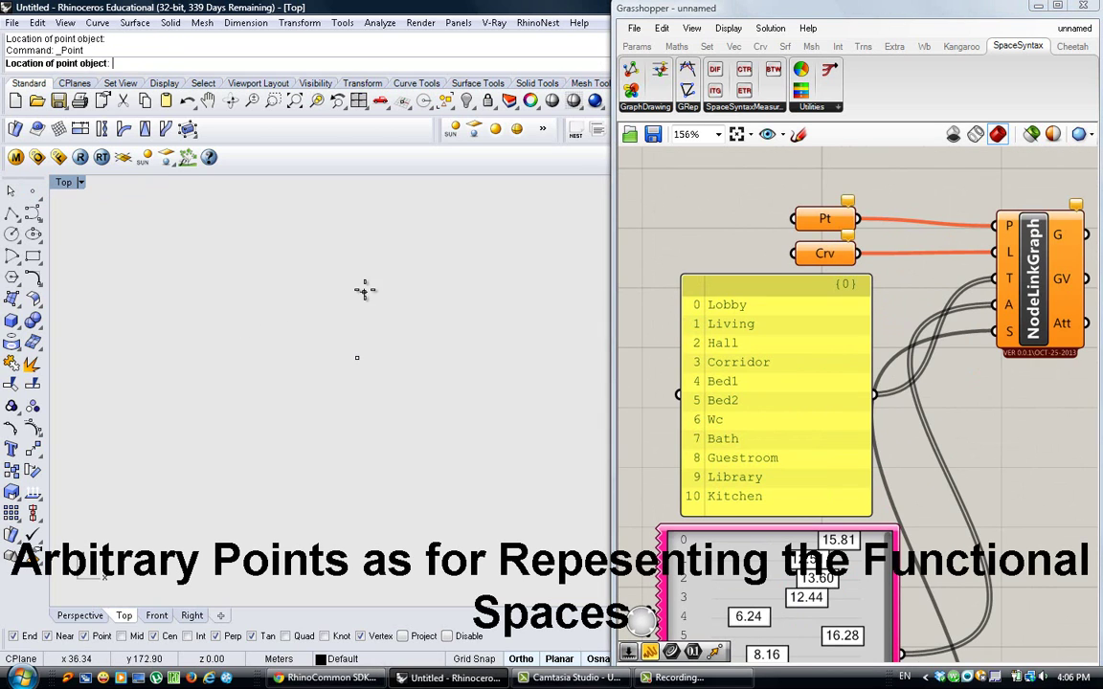
pyautogui.click(365, 289)
pyautogui.rightClick(487, 451)
pyautogui.click(487, 450)
pyautogui.rightClick(256, 335)
pyautogui.click(257, 334)
pyautogui.press('Return')
pyautogui.click(243, 425)
pyautogui.press('Return')
pyautogui.click(370, 449)
pyautogui.press('Return')
pyautogui.click(442, 350)
pyautogui.press('Return')
pyautogui.click(305, 385)
pyautogui.press('Return')
pyautogui.click(405, 391)
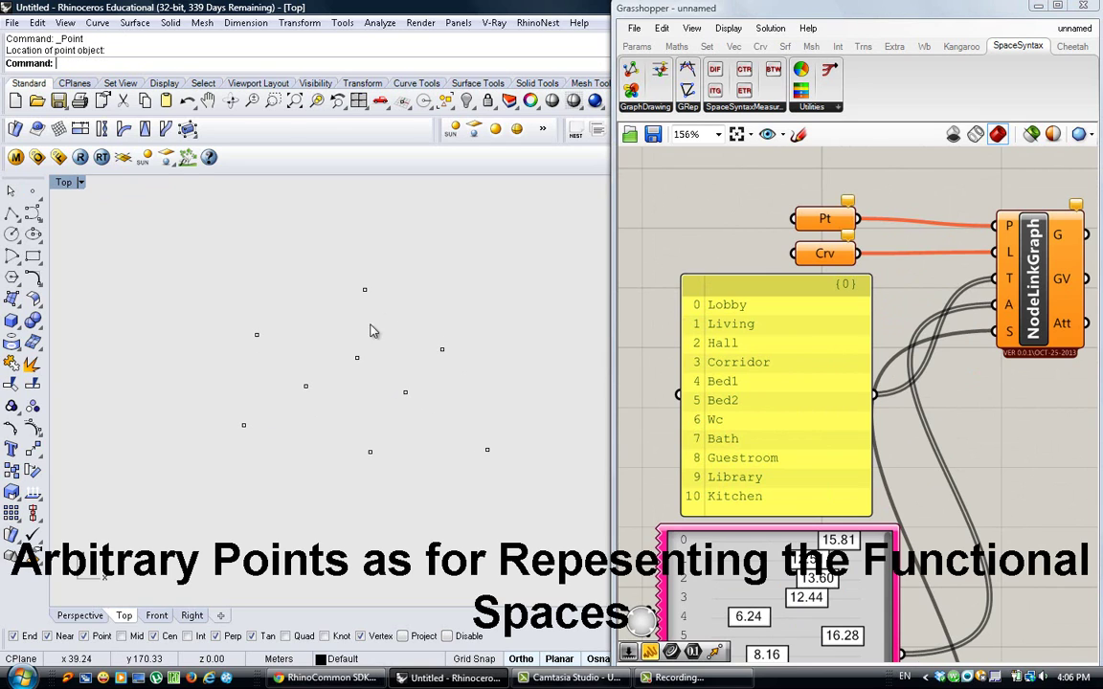
pyautogui.rightClick(307, 300)
pyautogui.click(307, 301)
pyautogui.rightClick(362, 475)
pyautogui.click(411, 477)
# Step: Select all eleven points and assign them to the Point parameter as multiple points
pyautogui.scroll(-2, 283, 490)
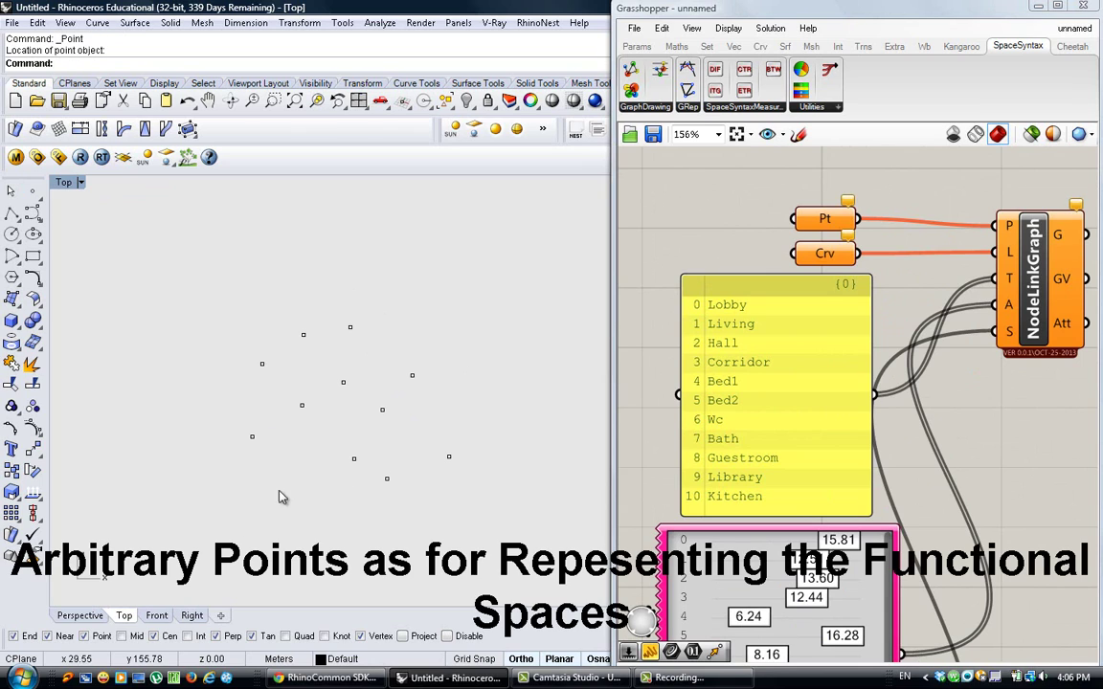
pyautogui.moveTo(188, 479); pyautogui.dragTo(478, 324)
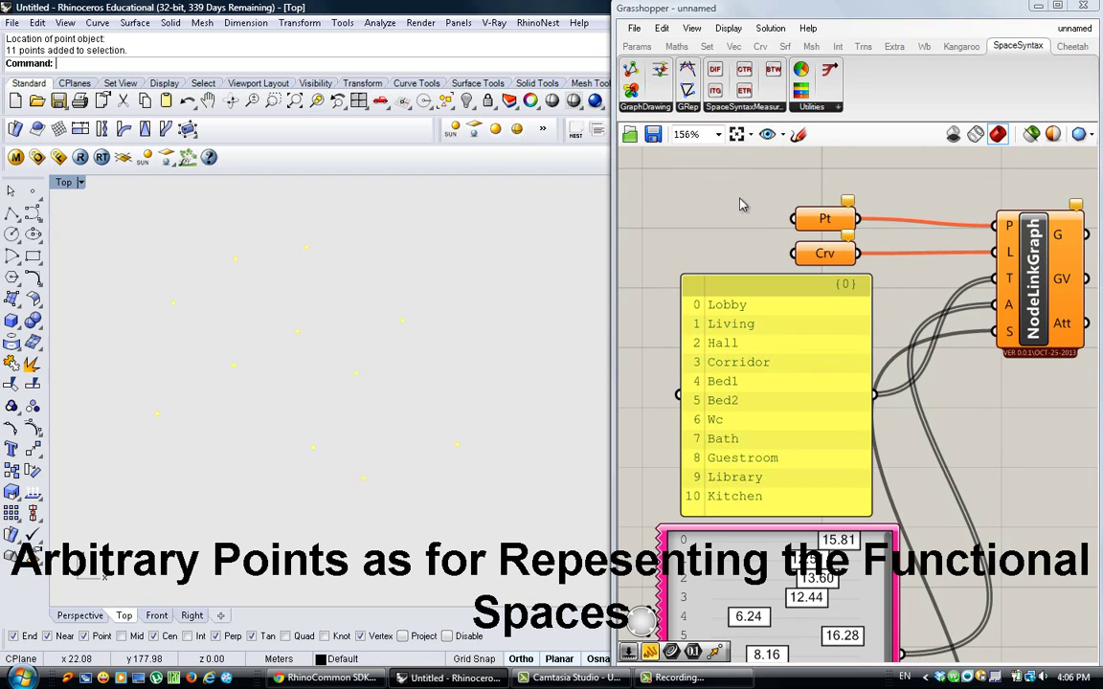
pyautogui.rightClick(824, 218)
pyautogui.click(835, 498)
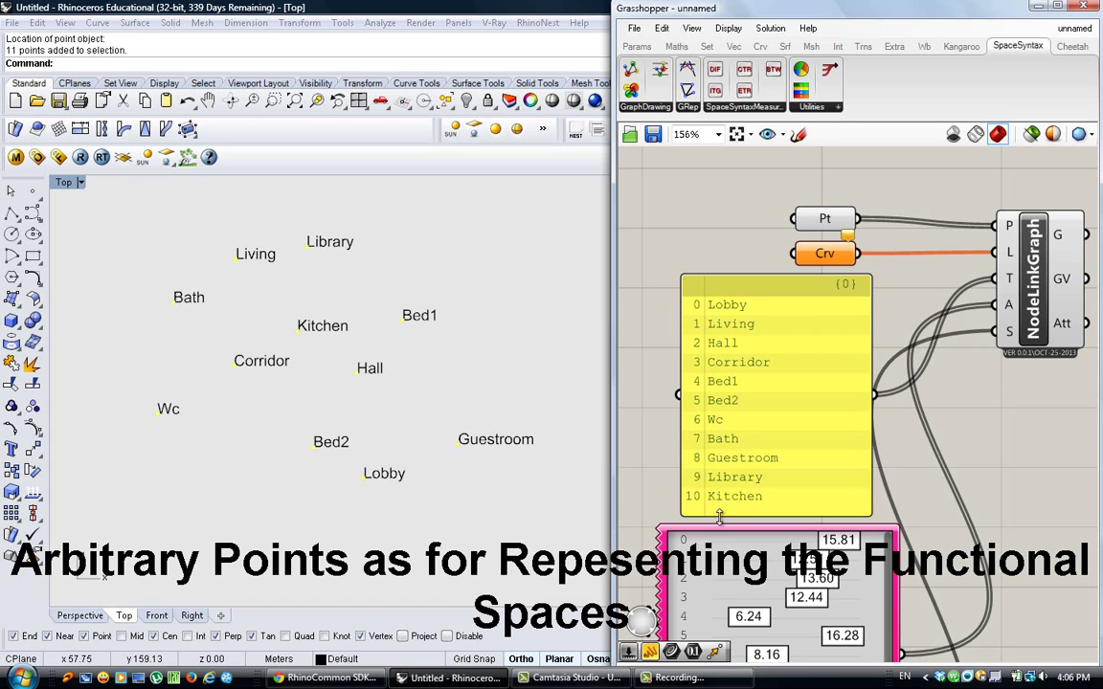
# Step: Move the Guestroom point above Bed1, and draw link lines from the Lobby point to Guestroom and from Lobby to Wc
pyautogui.moveTo(524, 387); pyautogui.dragTo(448, 478)
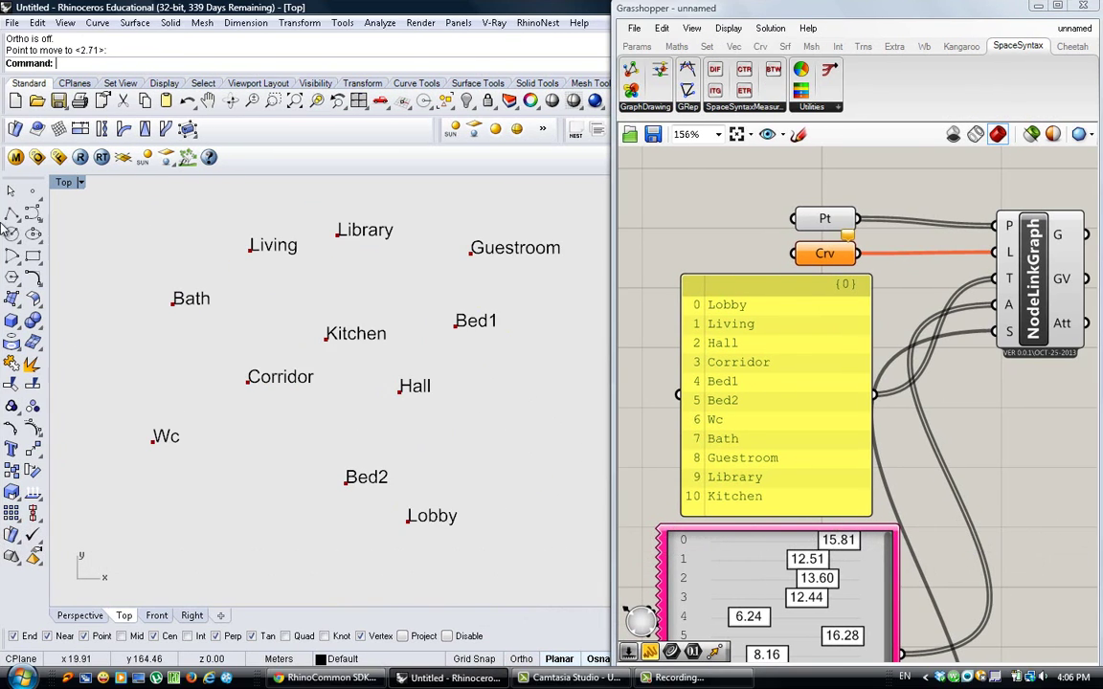
pyautogui.click(12, 219)
pyautogui.click(32, 221)
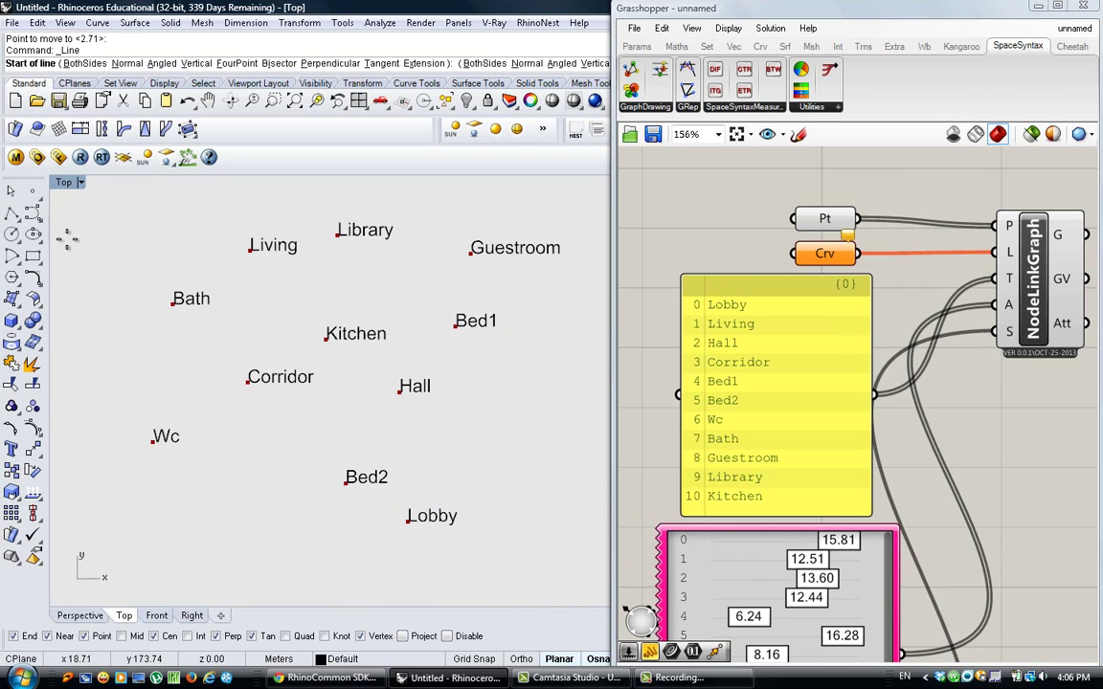
pyautogui.click(409, 518)
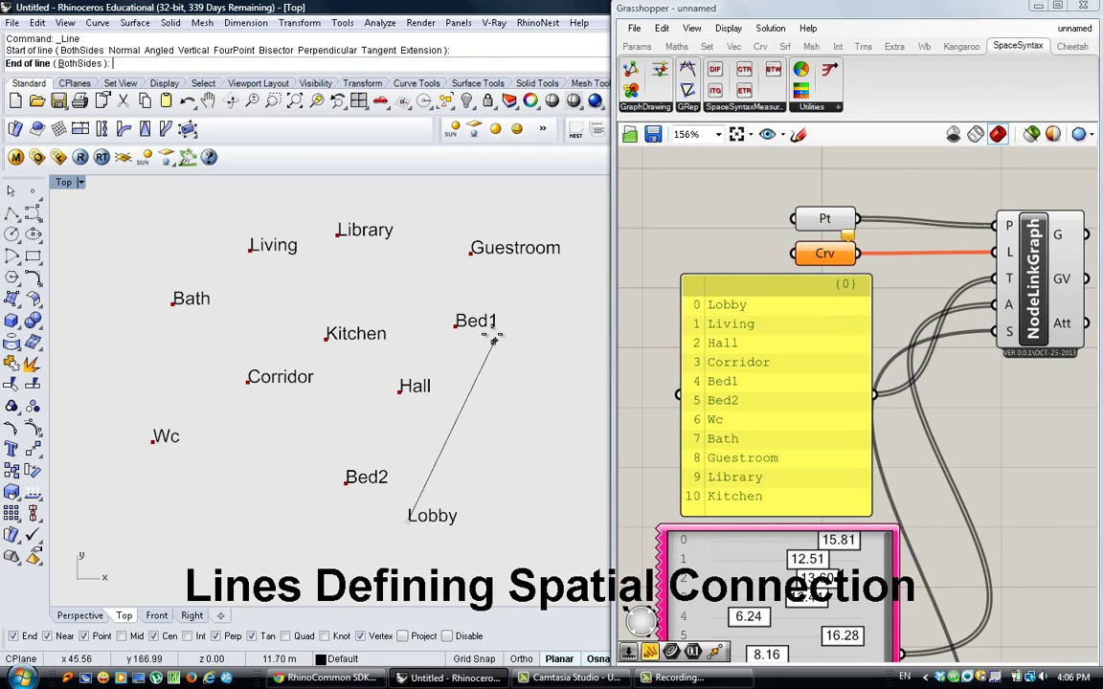
pyautogui.click(467, 251)
pyautogui.press('Return')
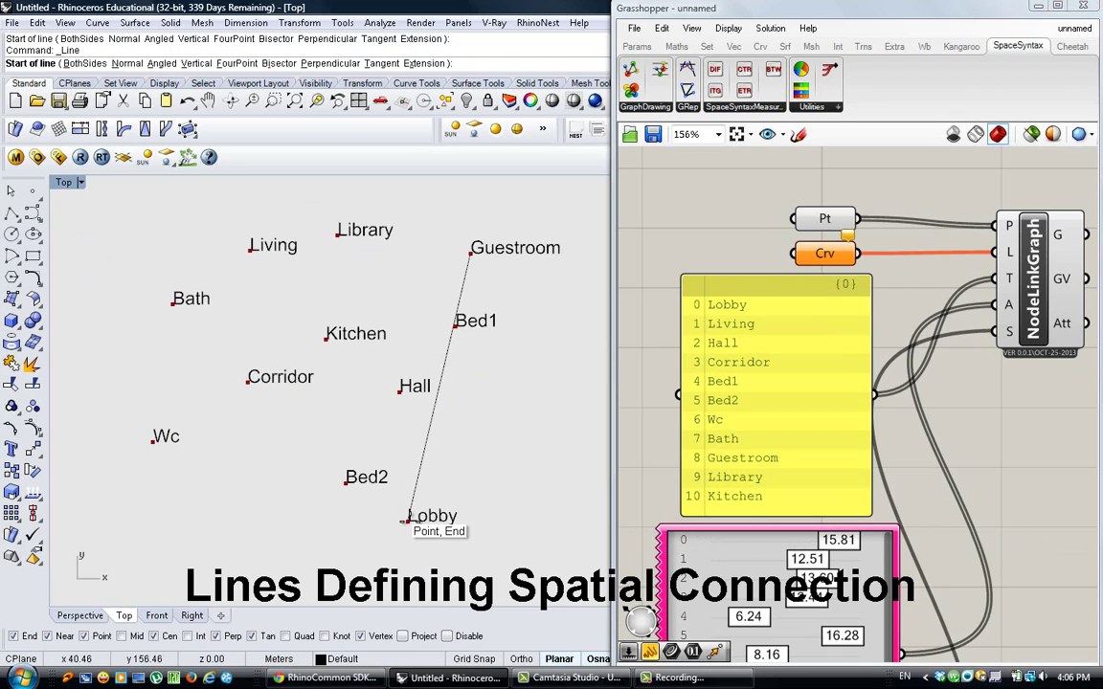
pyautogui.click(409, 517)
pyautogui.click(153, 441)
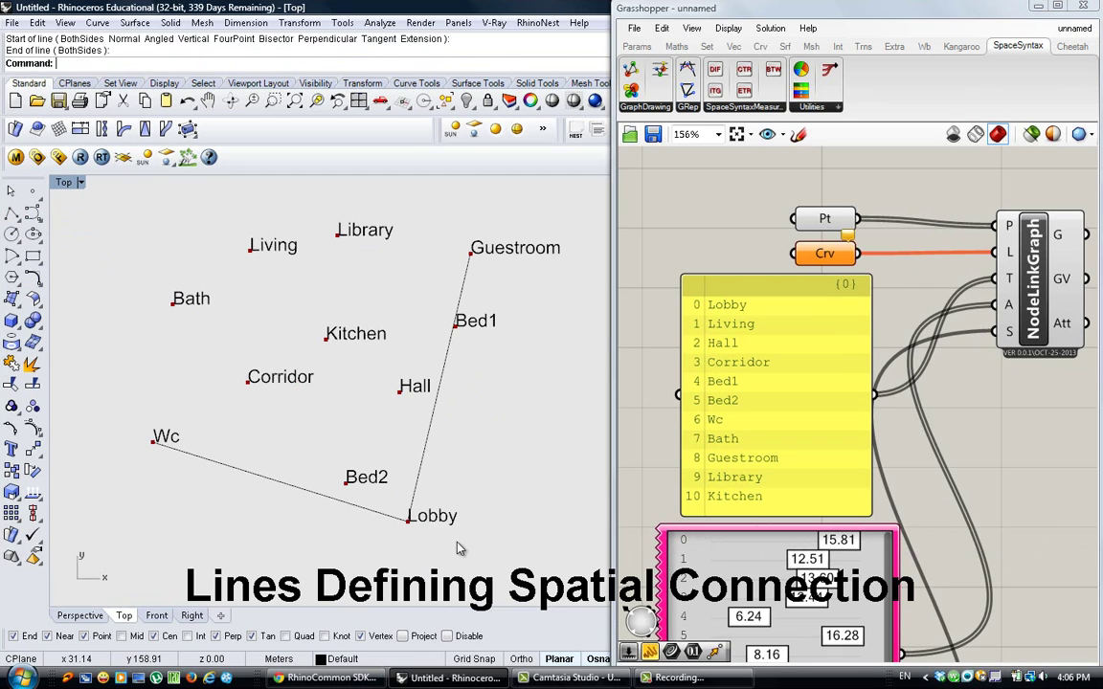
# Step: Draw link lines from the Lobby point to Corridor and from Corridor to Hall
pyautogui.press('Return')
pyautogui.press('Escape')
pyautogui.press('Return')
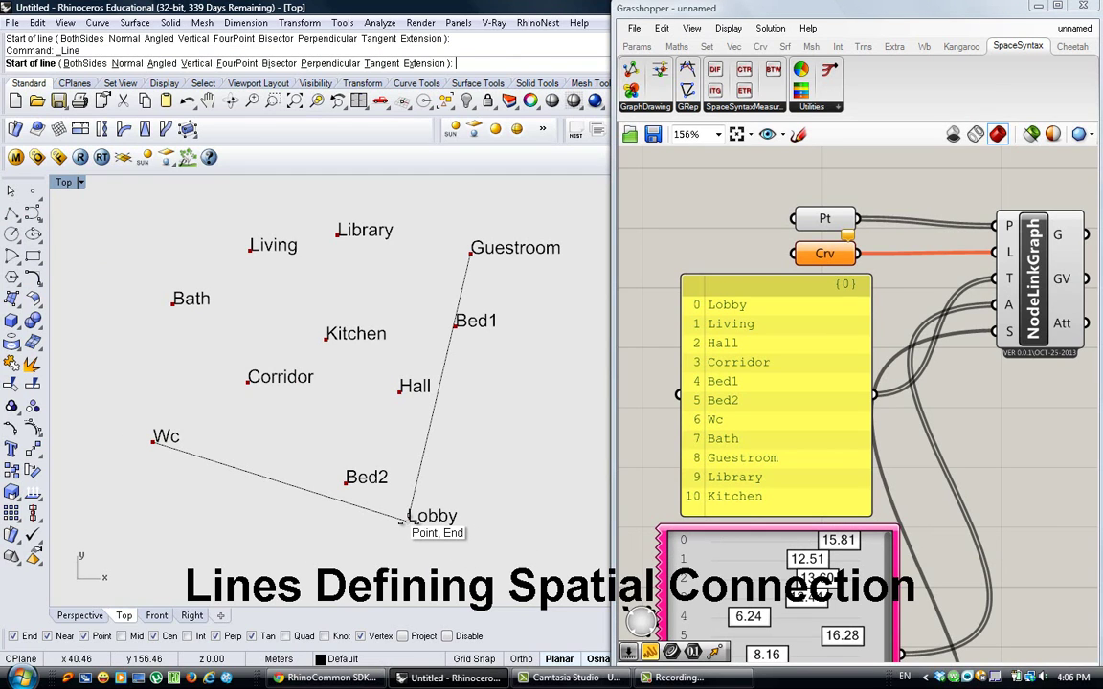
pyautogui.click(410, 520)
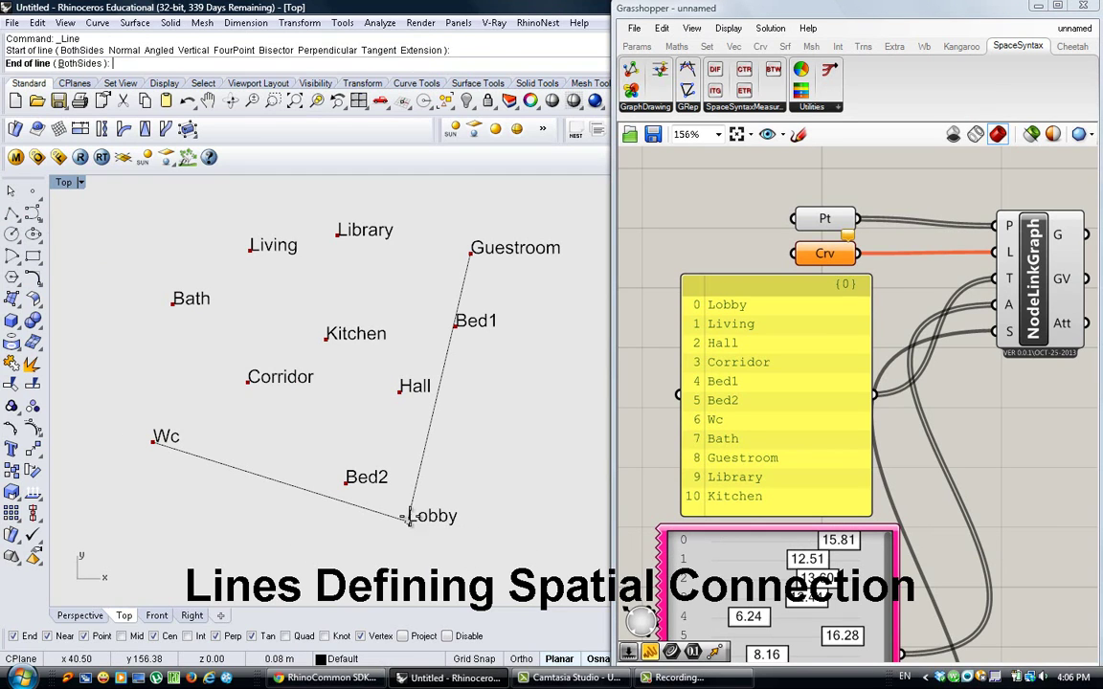
pyautogui.click(251, 384)
pyautogui.press('Return')
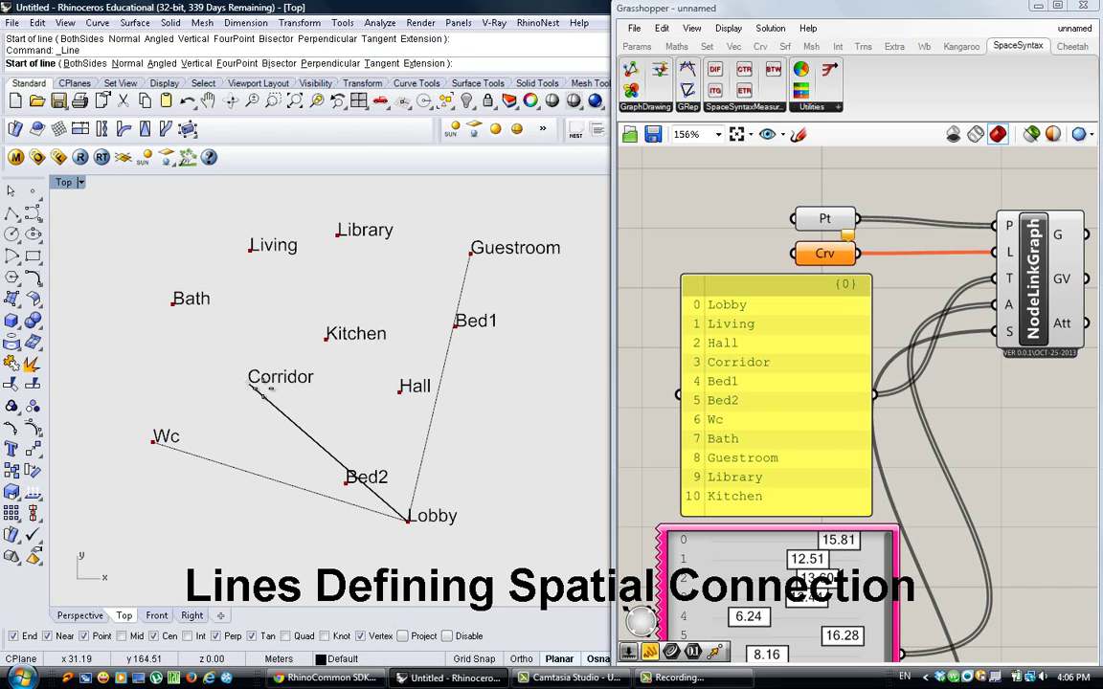
pyautogui.click(247, 382)
pyautogui.click(401, 391)
# Step: Draw link lines from the Hall point to Bed2 and from Bed2 to Bath
pyautogui.press('Return')
pyautogui.click(400, 391)
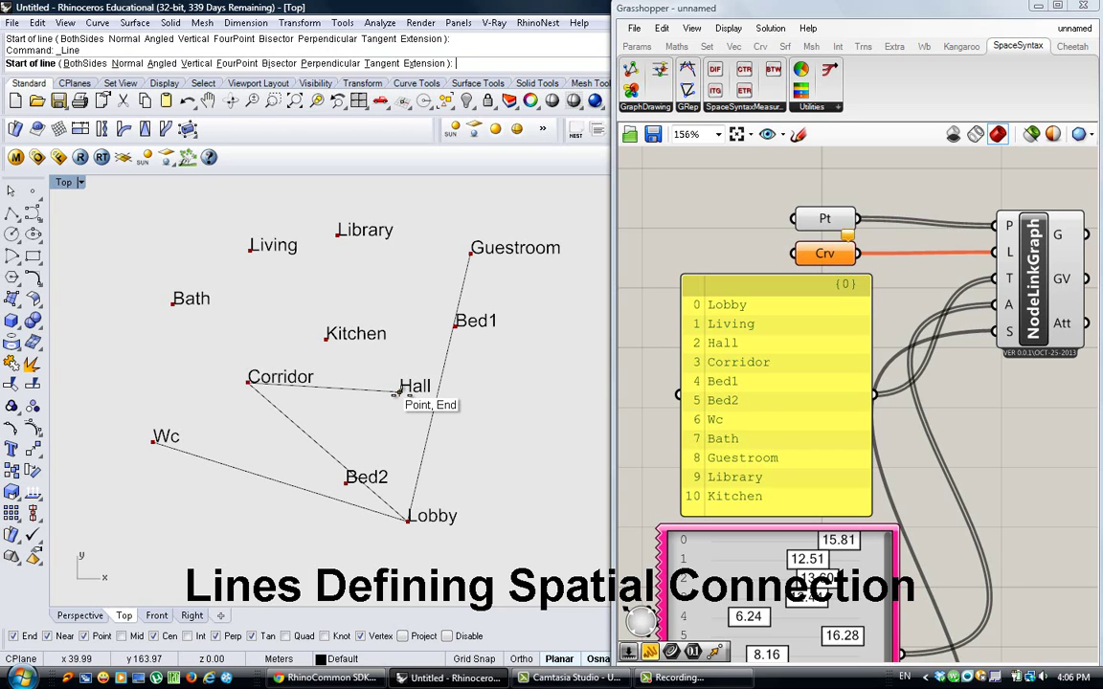
pyautogui.click(346, 482)
pyautogui.press('Return')
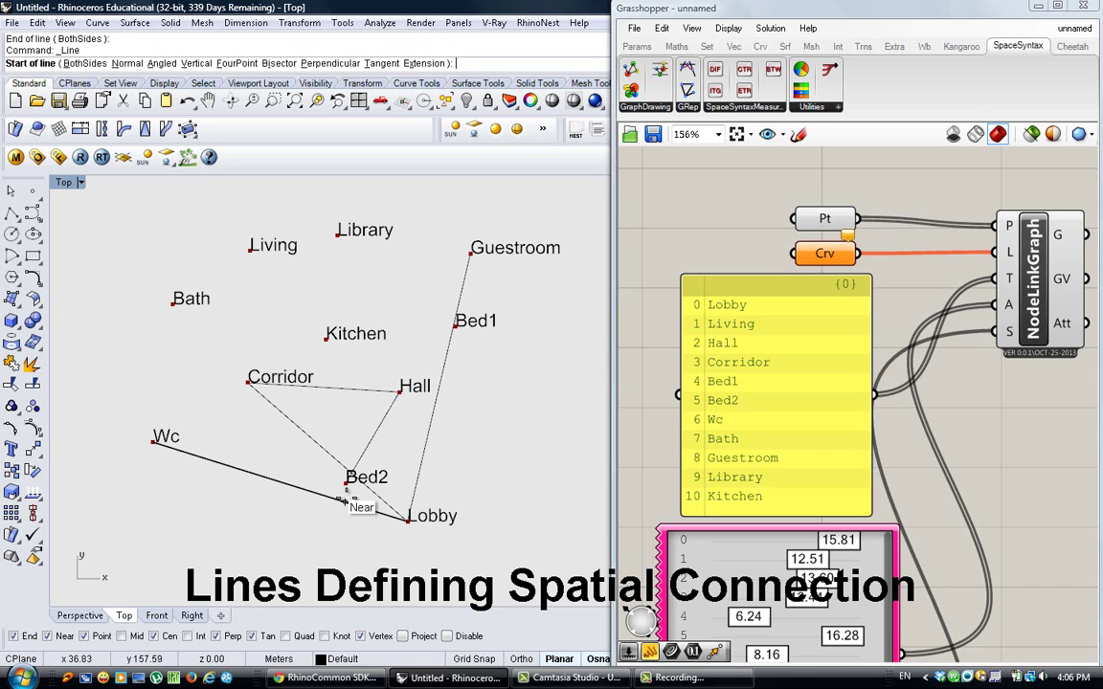
pyautogui.click(345, 481)
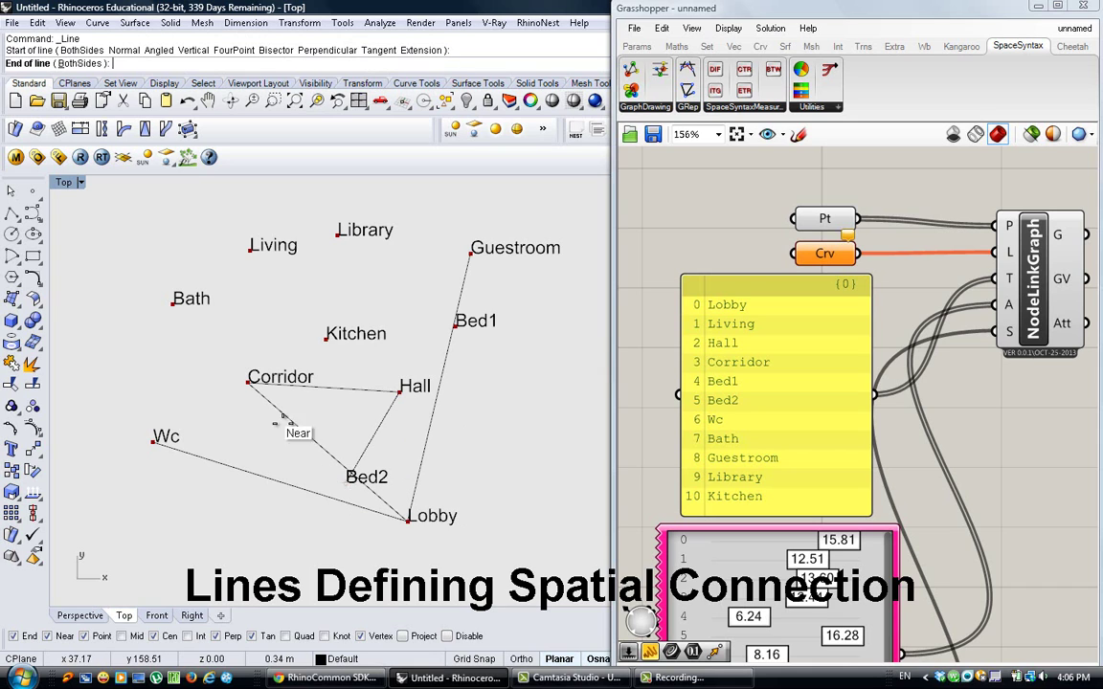
pyautogui.click(174, 304)
# Step: Draw a link line from the Bath point to the Hall point
pyautogui.press('Return')
pyautogui.press('Escape')
pyautogui.press('Return')
pyautogui.click(169, 306)
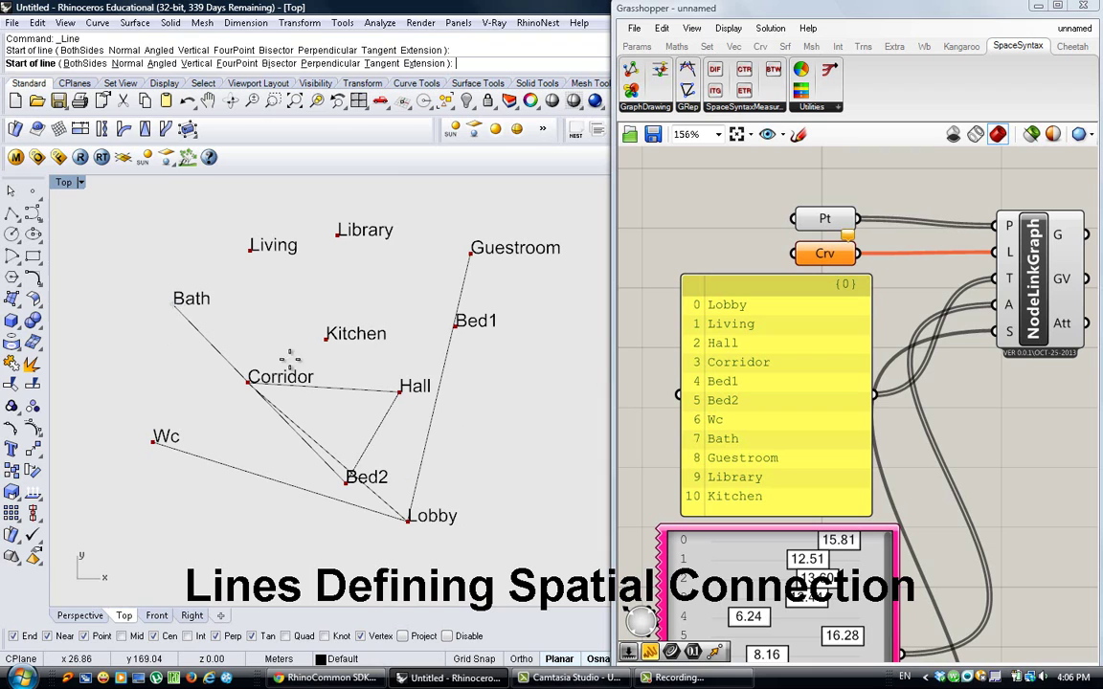
pyautogui.click(401, 389)
pyautogui.press('Return')
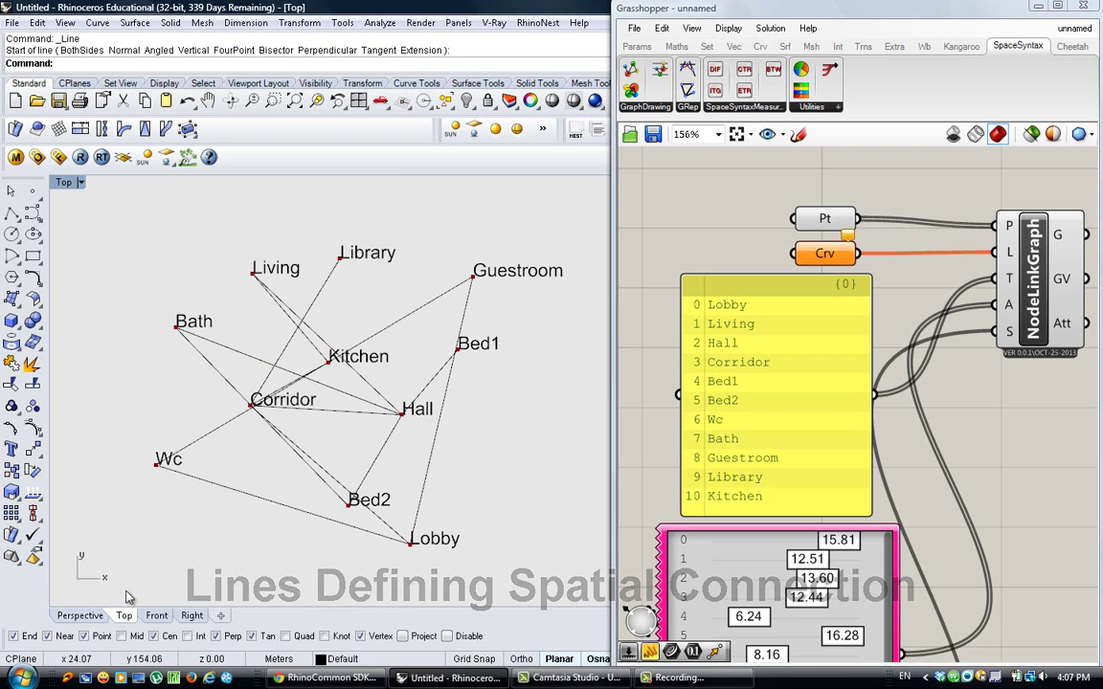
# Step: Select all the link lines in the Top viewport and assign them to the Curve parameter as multiple curves
pyautogui.moveTo(129, 597); pyautogui.dragTo(583, 196)
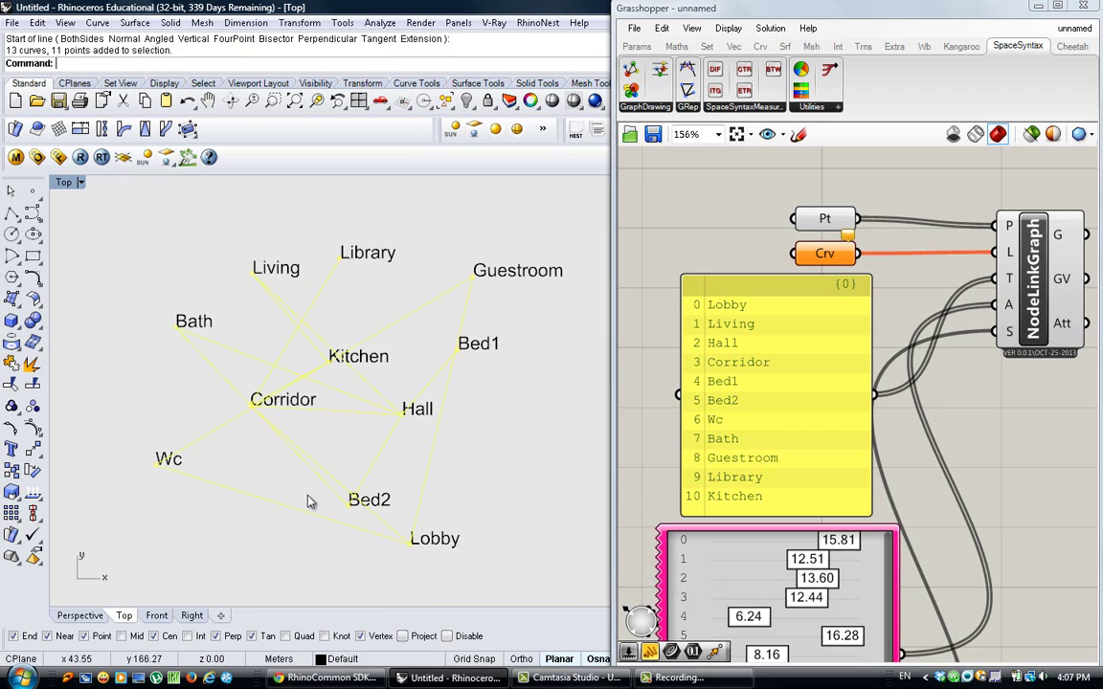
pyautogui.rightClick(825, 252)
pyautogui.click(842, 543)
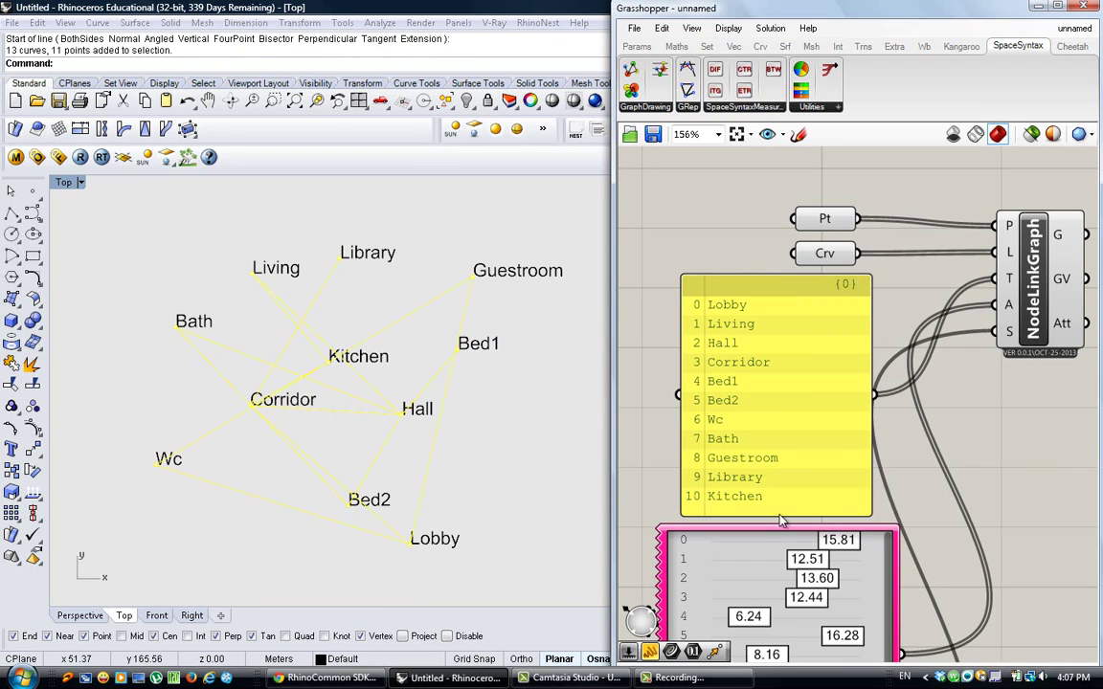
# Step: Add a ForceDirectedDrawing component beside NodeLinkGraph and look through its help description
pyautogui.scroll(-3, 718, 262)
pyautogui.scroll(1, 821, 400)
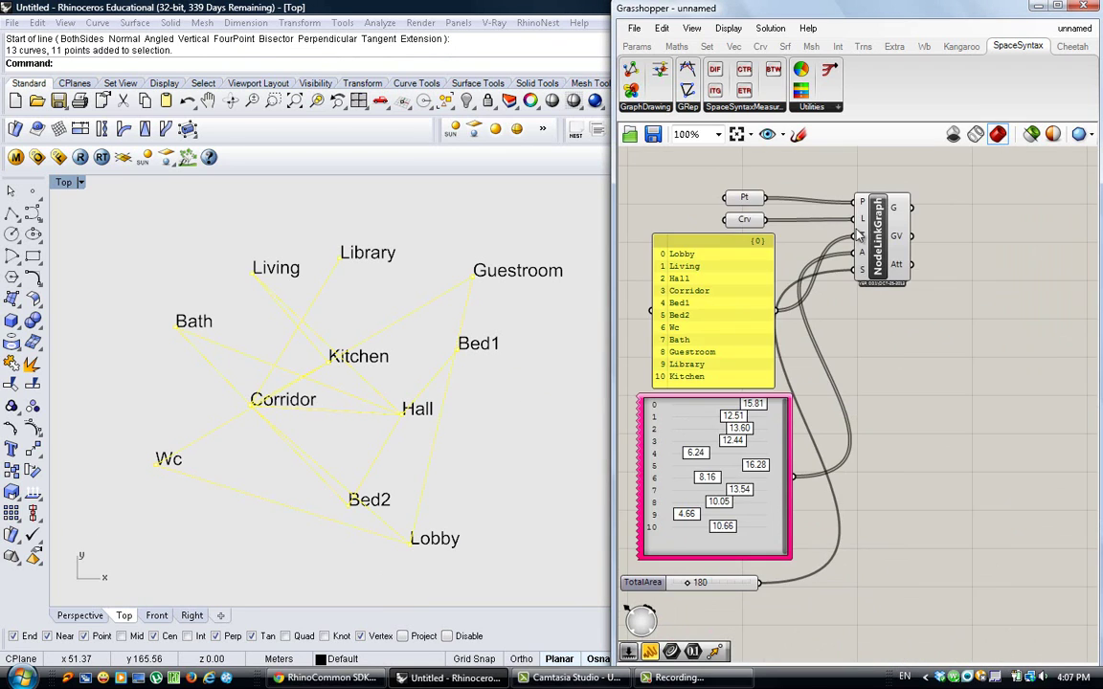
pyautogui.moveTo(897, 214)
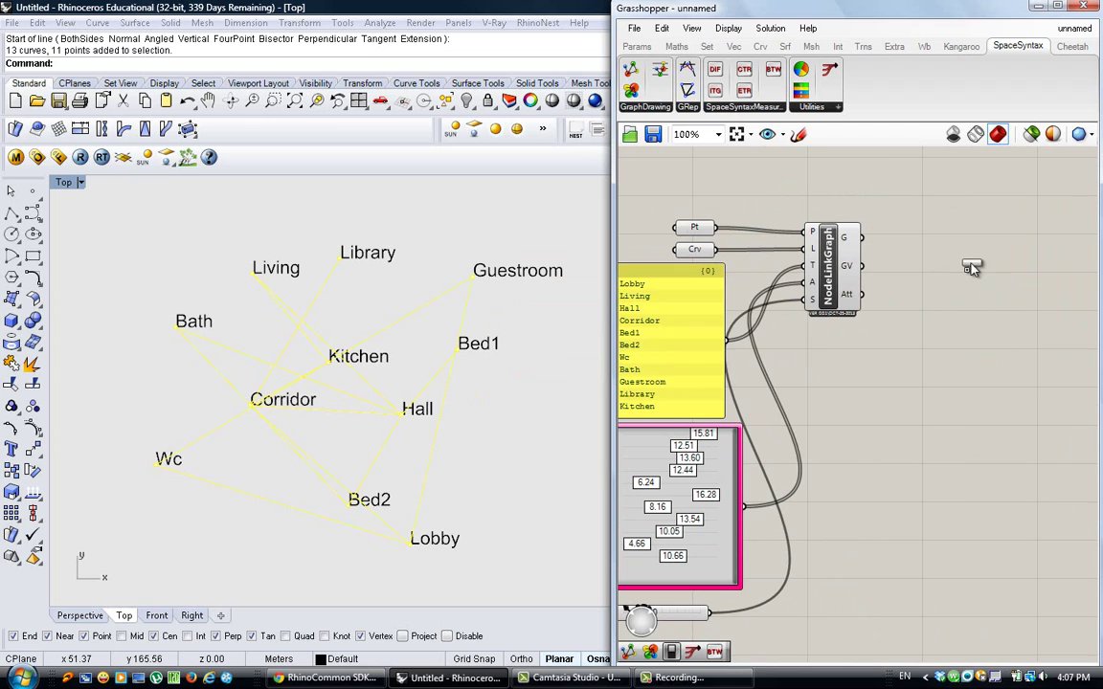
pyautogui.moveTo(970, 268); pyautogui.dragTo(967, 268)
pyautogui.rightClick(967, 269)
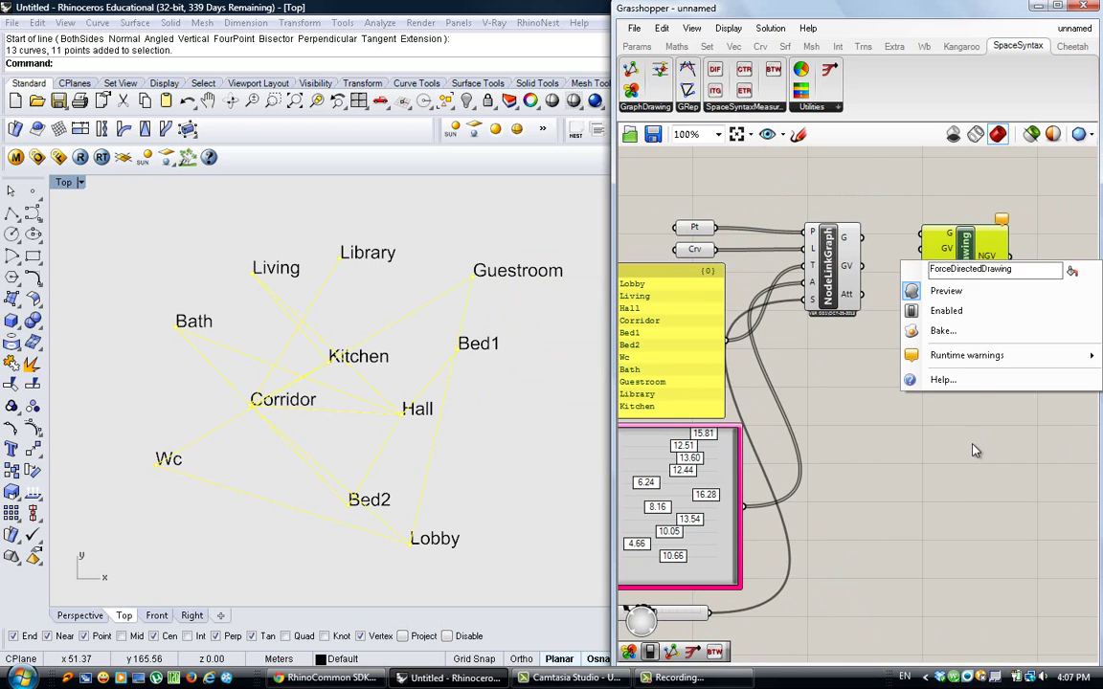
pyautogui.click(969, 388)
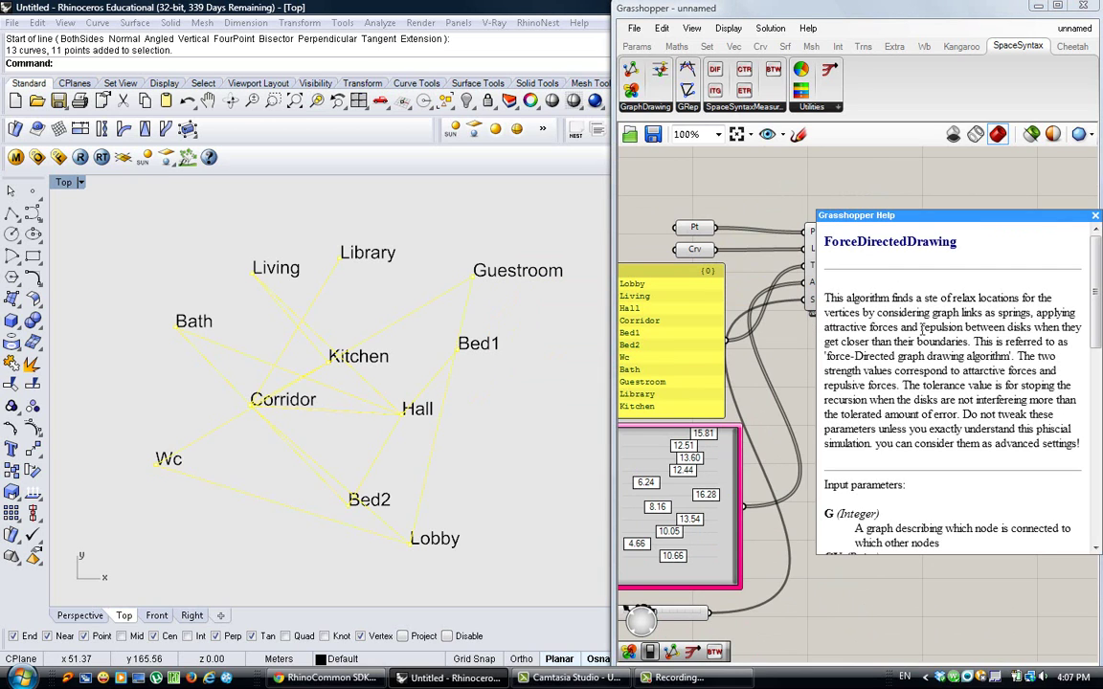
pyautogui.click(1095, 215)
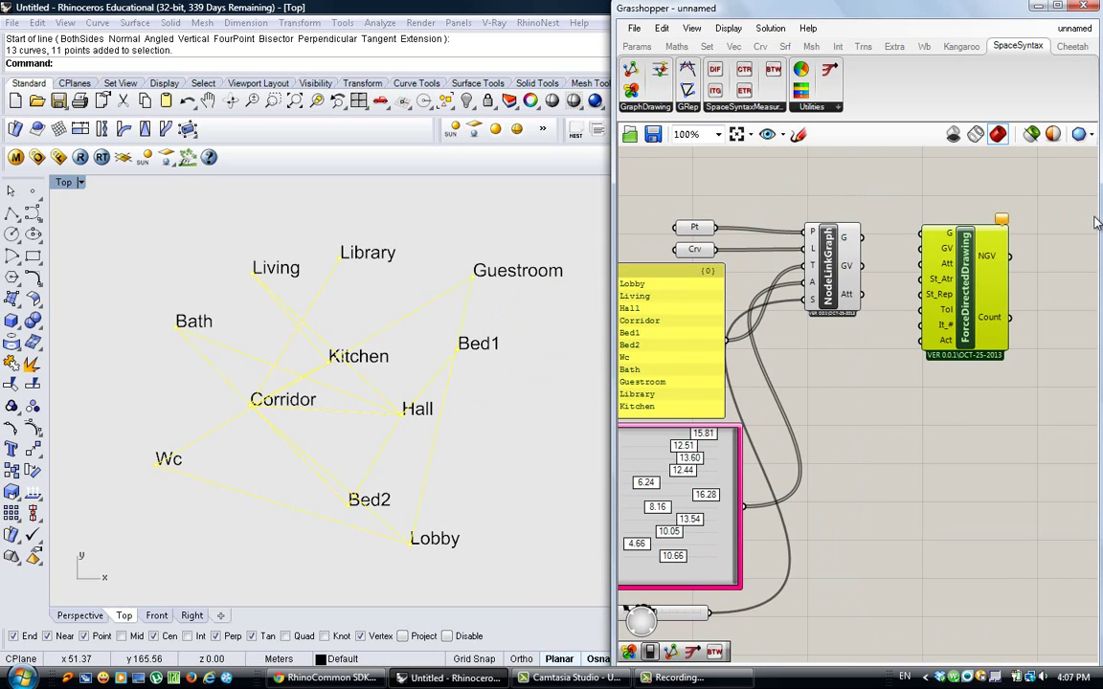
# Step: Wire NodeLinkGraph's G, GV and Att outputs into the matching inputs of ForceDirectedDrawing
pyautogui.moveTo(921, 242); pyautogui.dragTo(857, 247)
pyautogui.moveTo(941, 245); pyautogui.dragTo(862, 267)
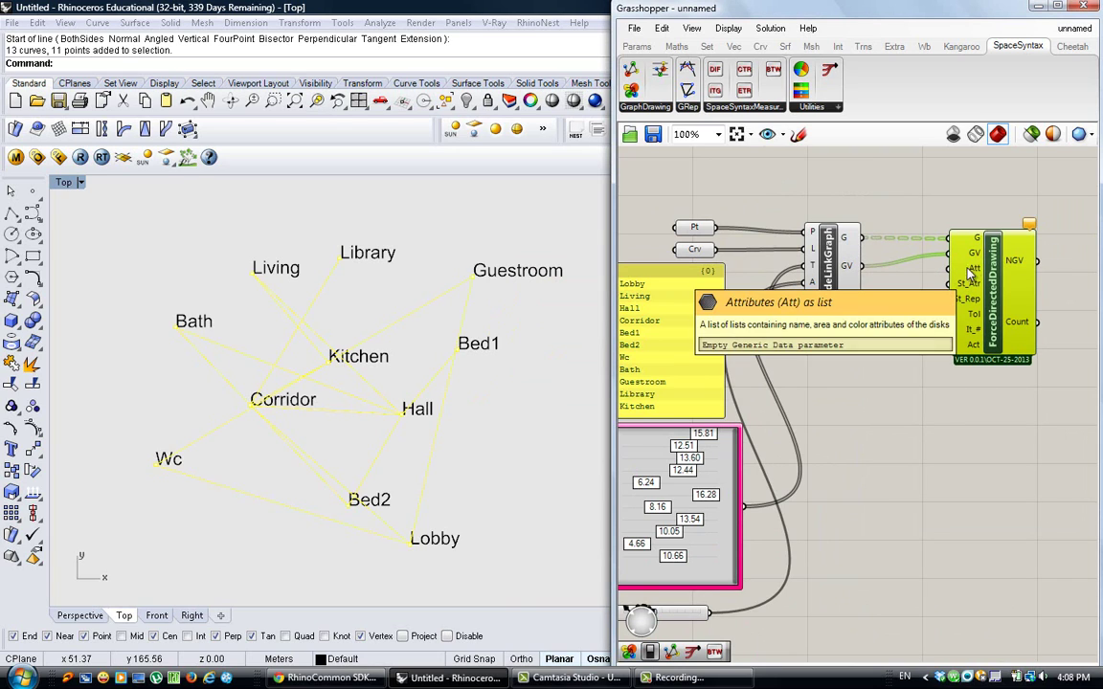
pyautogui.moveTo(987, 304); pyautogui.dragTo(991, 316)
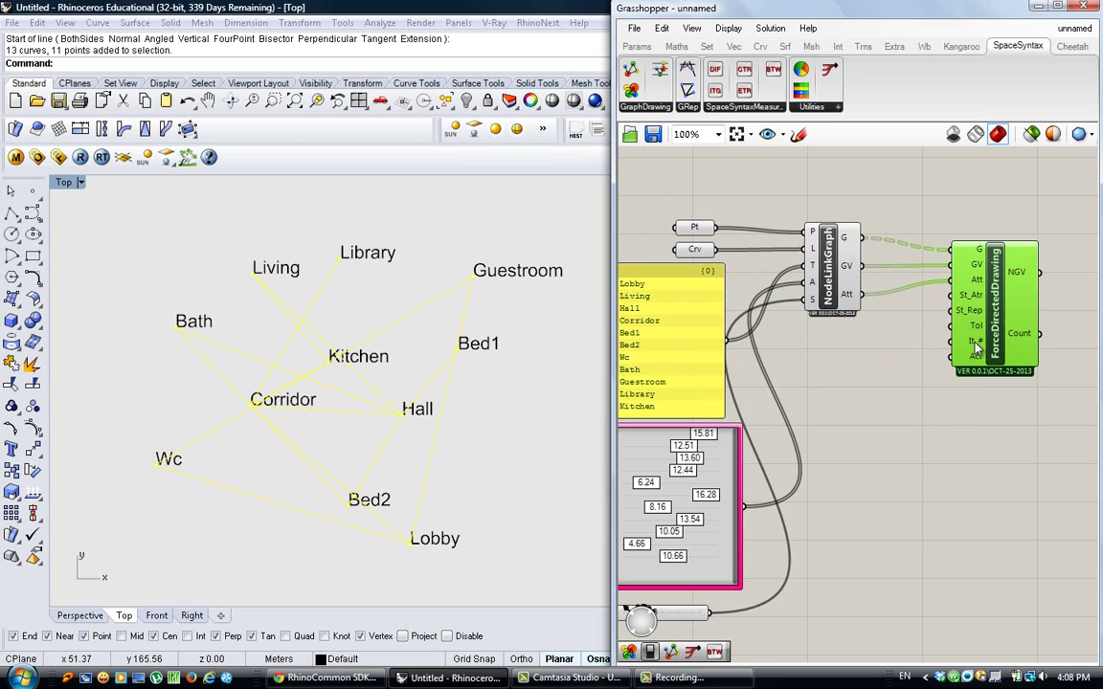
# Step: Feed ForceDirectedDrawing's Act input with a Boolean Toggle set to True, and turn off that component's preview
pyautogui.doubleClick(904, 375)
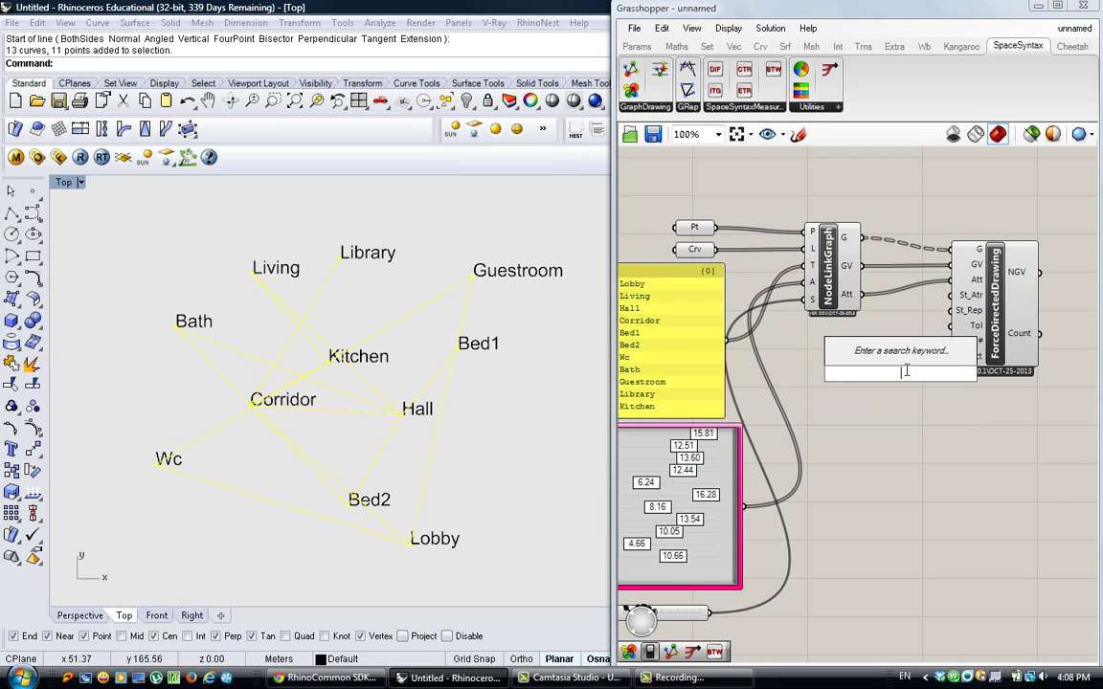
pyautogui.write('bool')
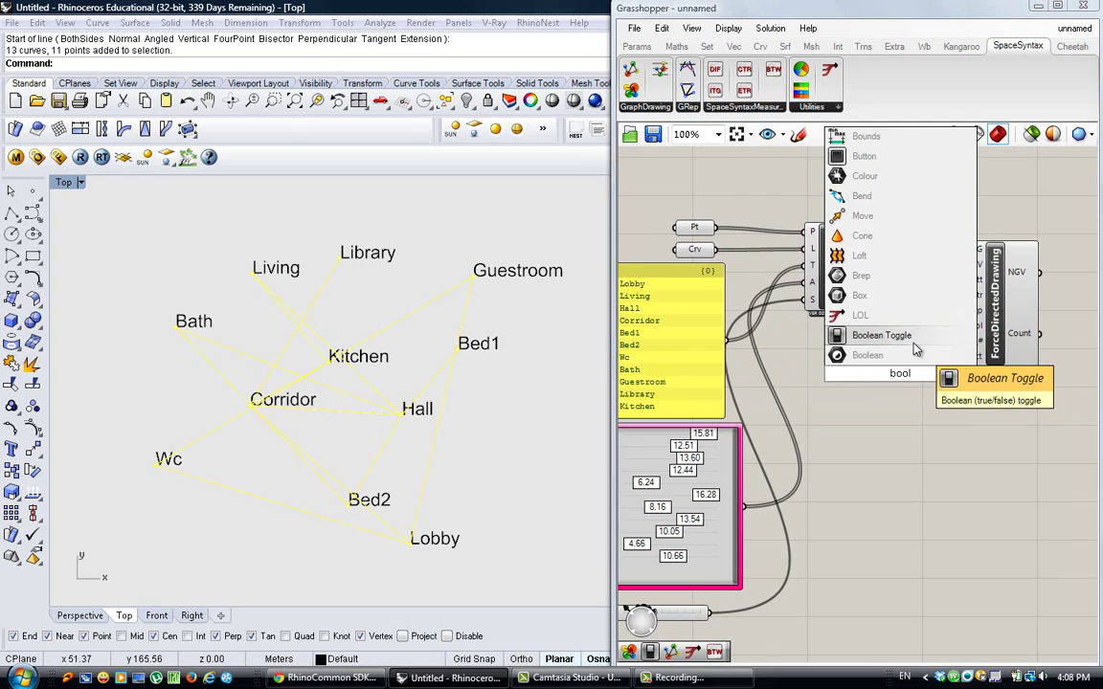
pyautogui.click(913, 341)
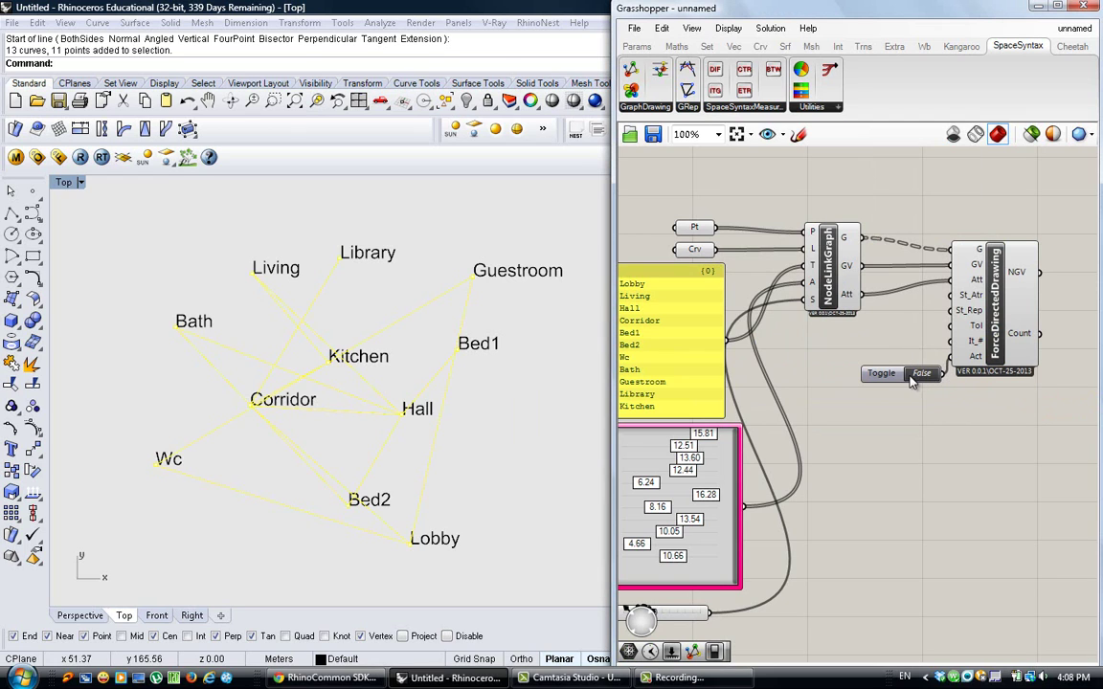
pyautogui.moveTo(883, 379); pyautogui.dragTo(871, 369)
pyautogui.doubleClick(909, 361)
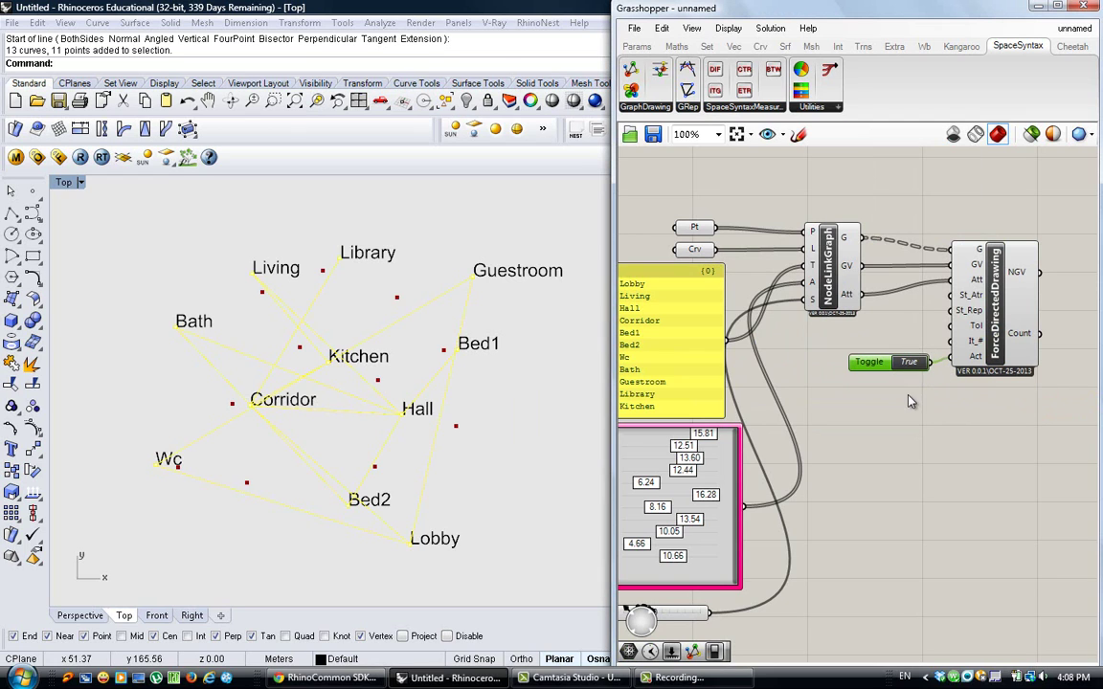
pyautogui.click(1000, 326)
pyautogui.middleClick(998, 321)
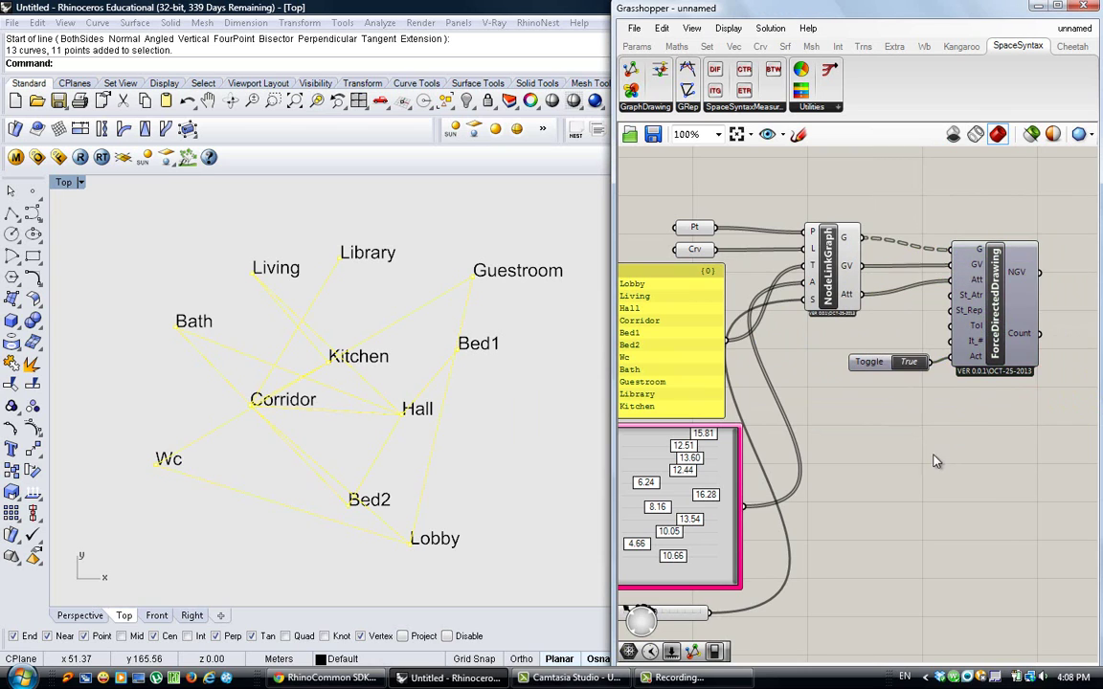
# Step: Add a DiskoGraph component beyond ForceDirectedDrawing and consult the help for its GV input
pyautogui.scroll(-3, 861, 383)
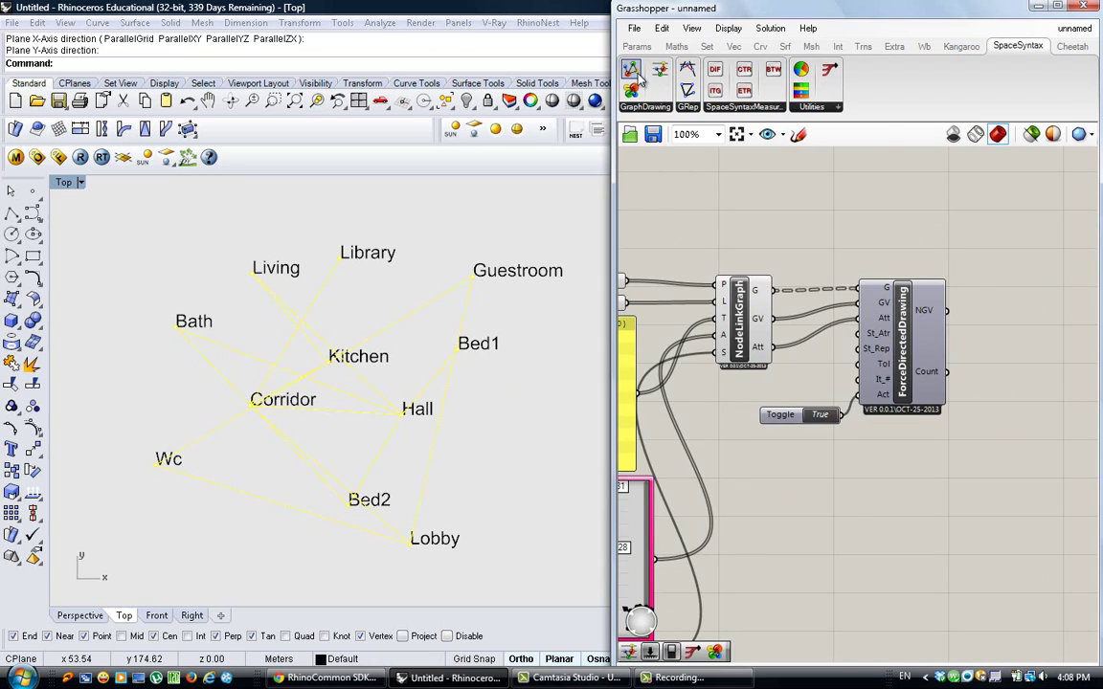
pyautogui.moveTo(1018, 282); pyautogui.dragTo(1022, 278)
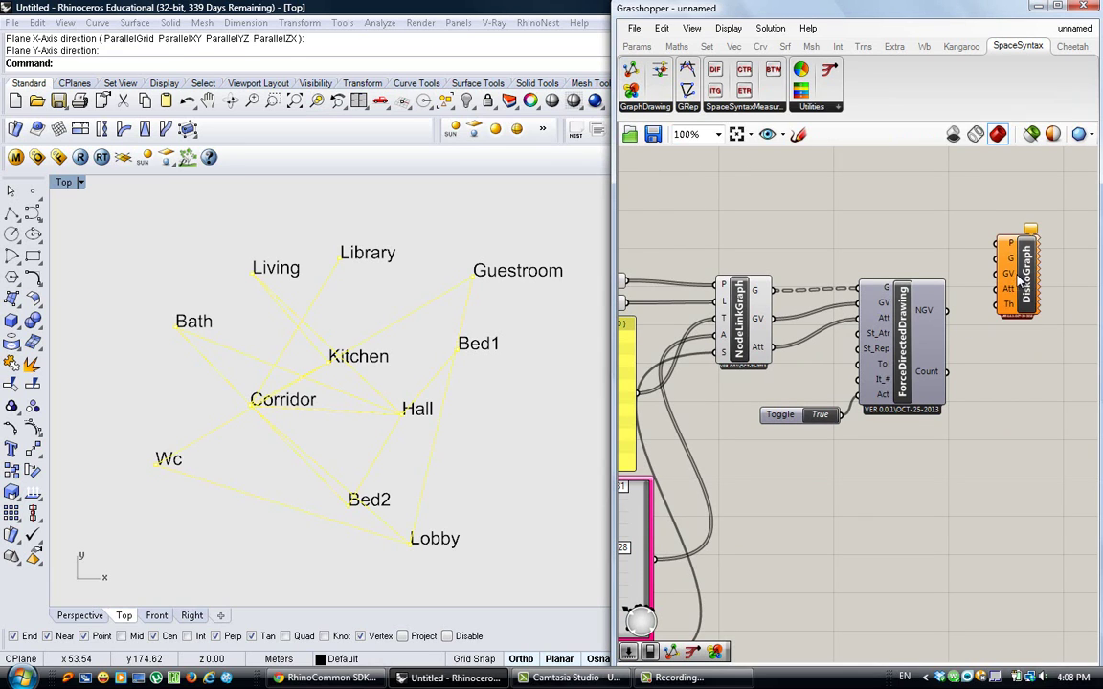
pyautogui.rightClick(1014, 276)
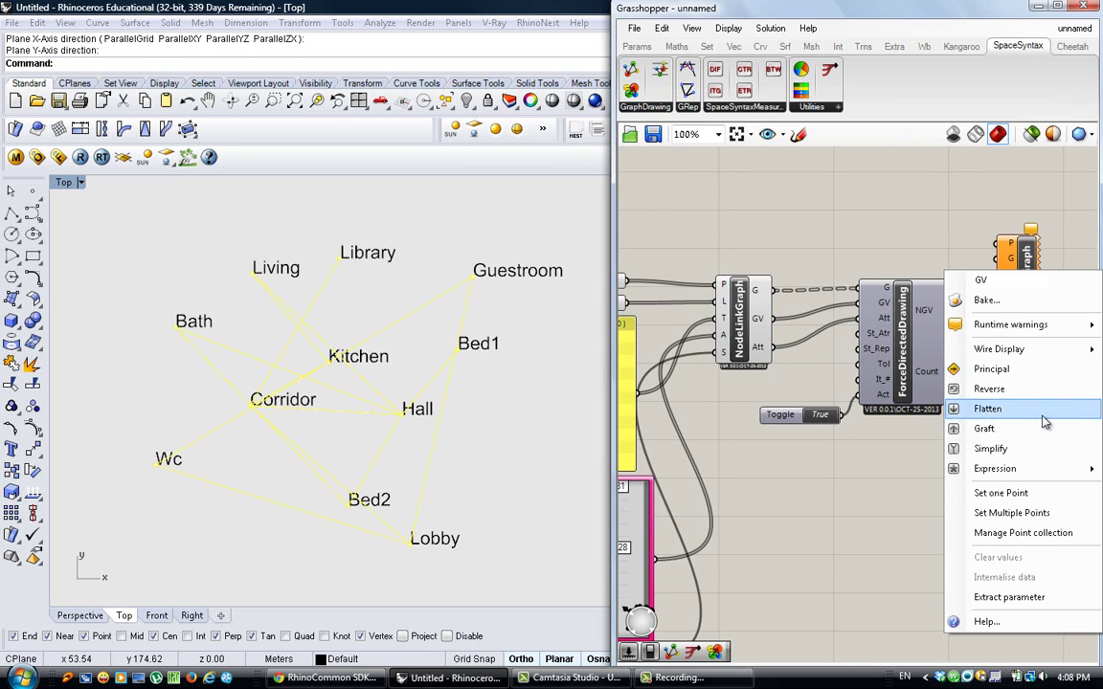
pyautogui.click(1018, 622)
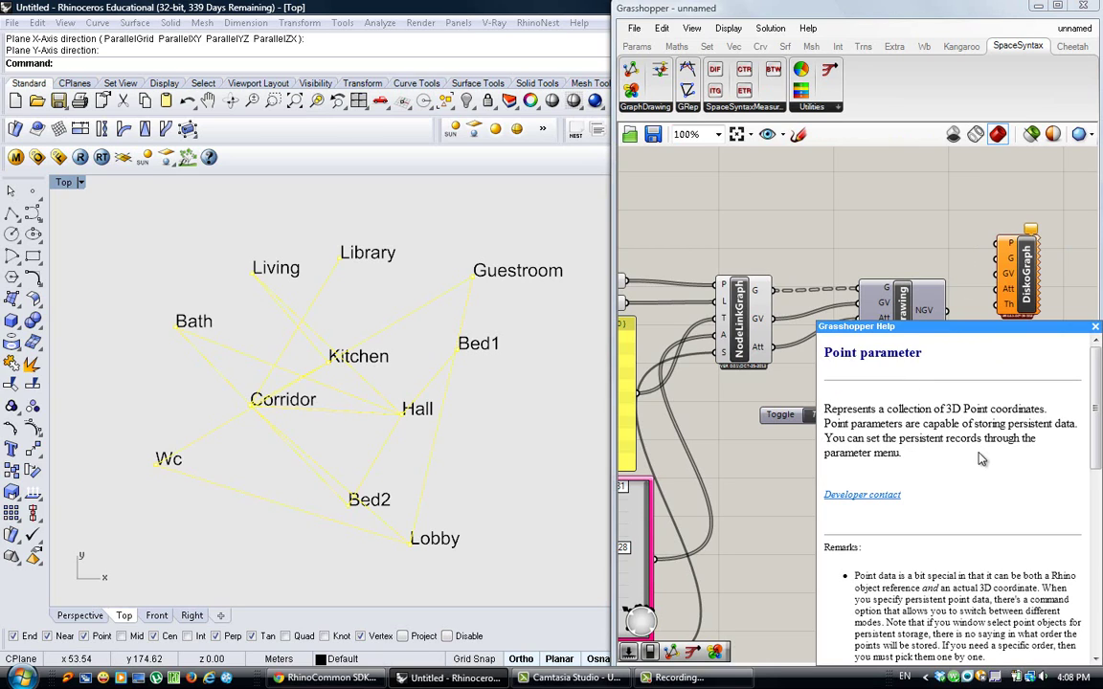
pyautogui.click(1095, 327)
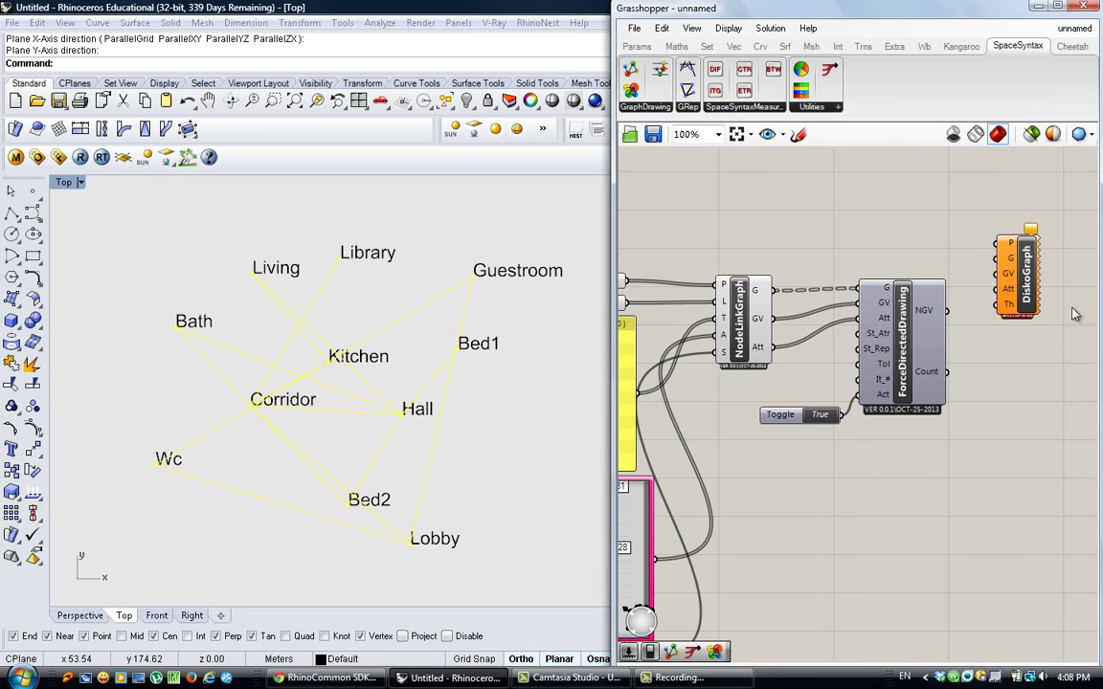
# Step: Set one plane for DiskoGraph's P input, with its origin beside the drawn graph, X axis horizontal and Y axis vertical
pyautogui.rightClick(1012, 246)
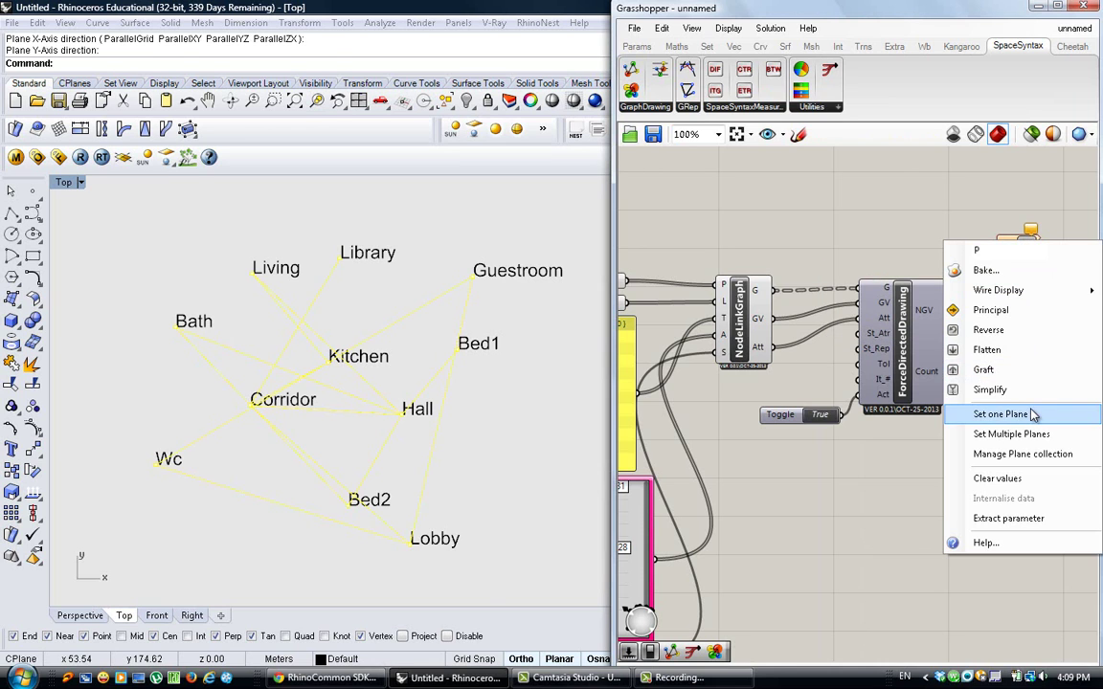
pyautogui.click(1029, 413)
pyautogui.click(607, 431)
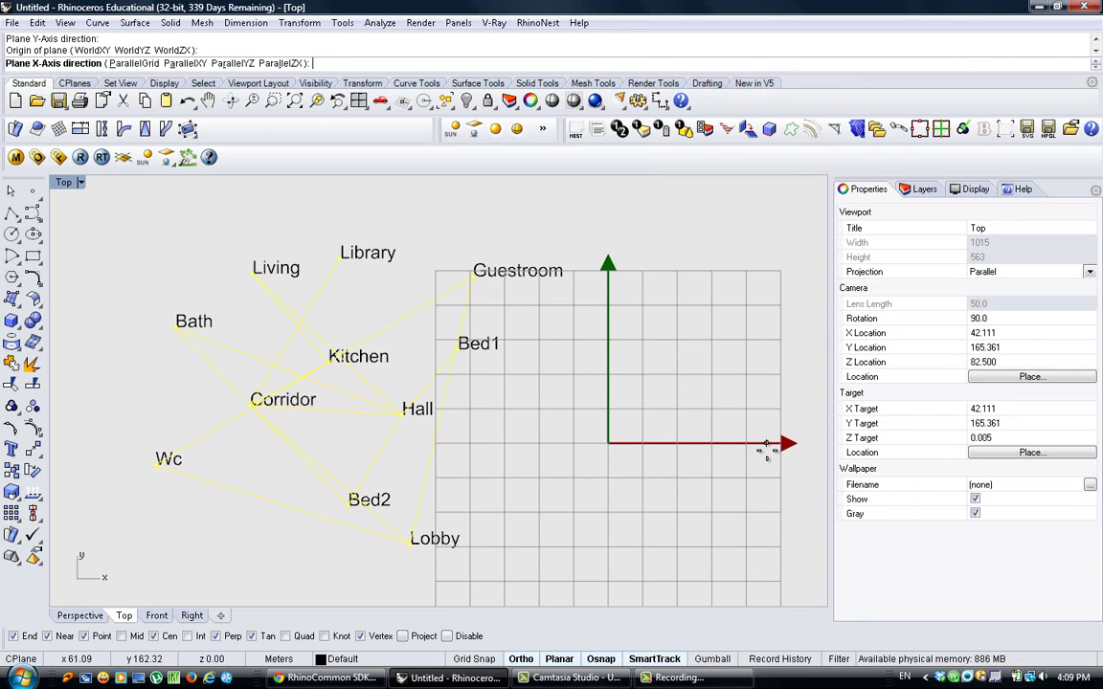
pyautogui.click(763, 450)
pyautogui.click(658, 221)
# Step: Wire NodeLinkGraph's G output into DiskoGraph's G input and ForceDirectedDrawing's NGV output into its GV input
pyautogui.moveTo(1001, 264); pyautogui.dragTo(996, 274)
pyautogui.moveTo(990, 267); pyautogui.dragTo(771, 289)
pyautogui.moveTo(1014, 277); pyautogui.dragTo(949, 311)
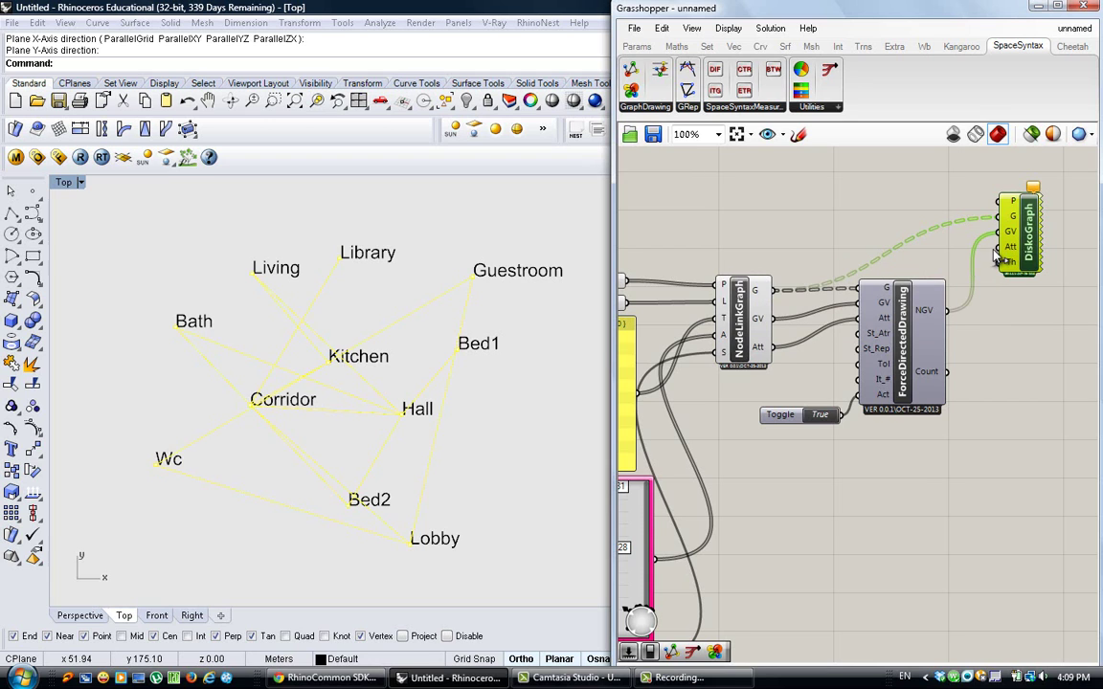
# Step: Wire NodeLinkGraph's Att output into DiskoGraph's Att input
pyautogui.moveTo(1003, 252); pyautogui.dragTo(778, 363)
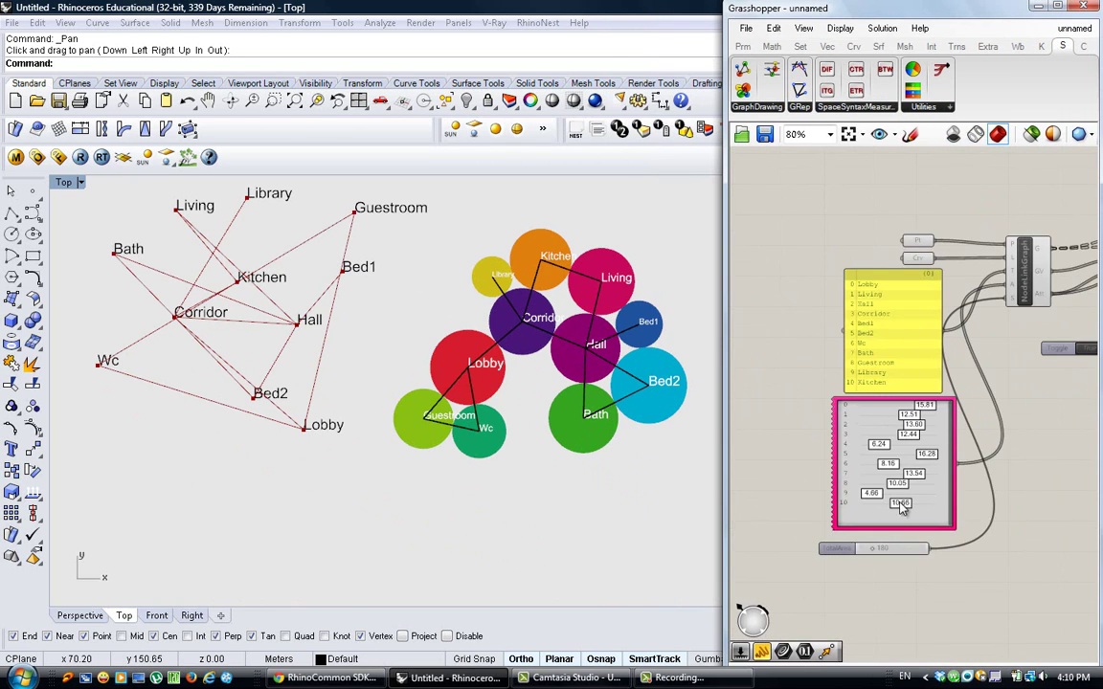
# Step: Vary the room areas to rearrange the bubble diagram, setting Bath to 9.41 and Wc to 7.12 and adjusting Kitchen slightly
pyautogui.scroll(1, 902, 502)
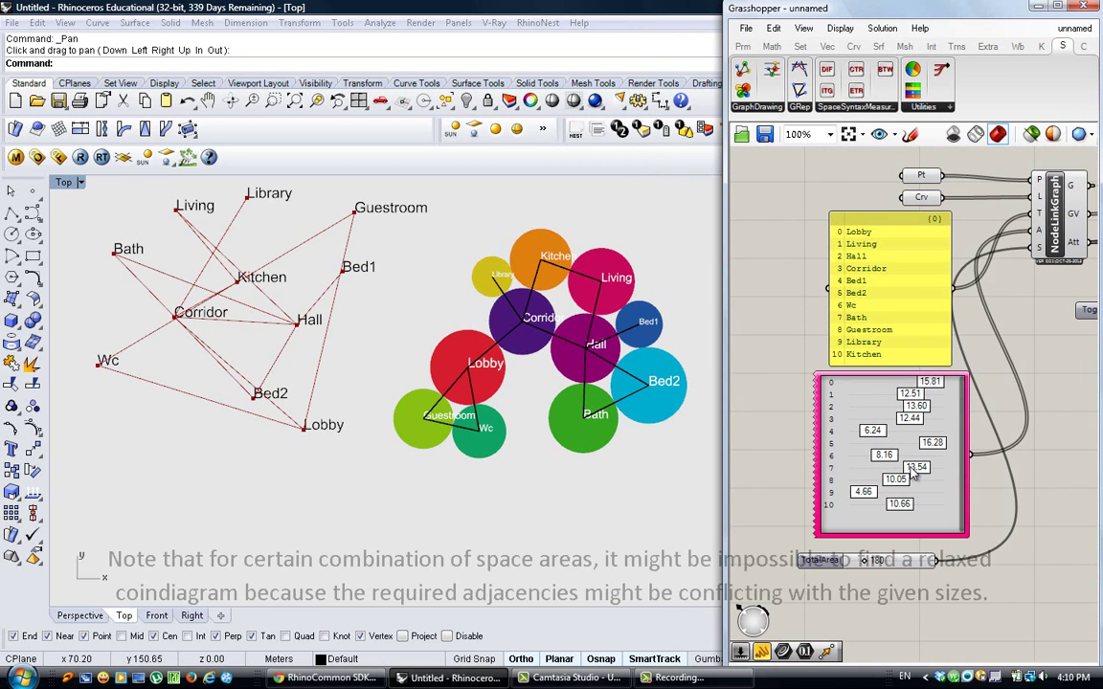
pyautogui.moveTo(911, 470); pyautogui.dragTo(887, 470)
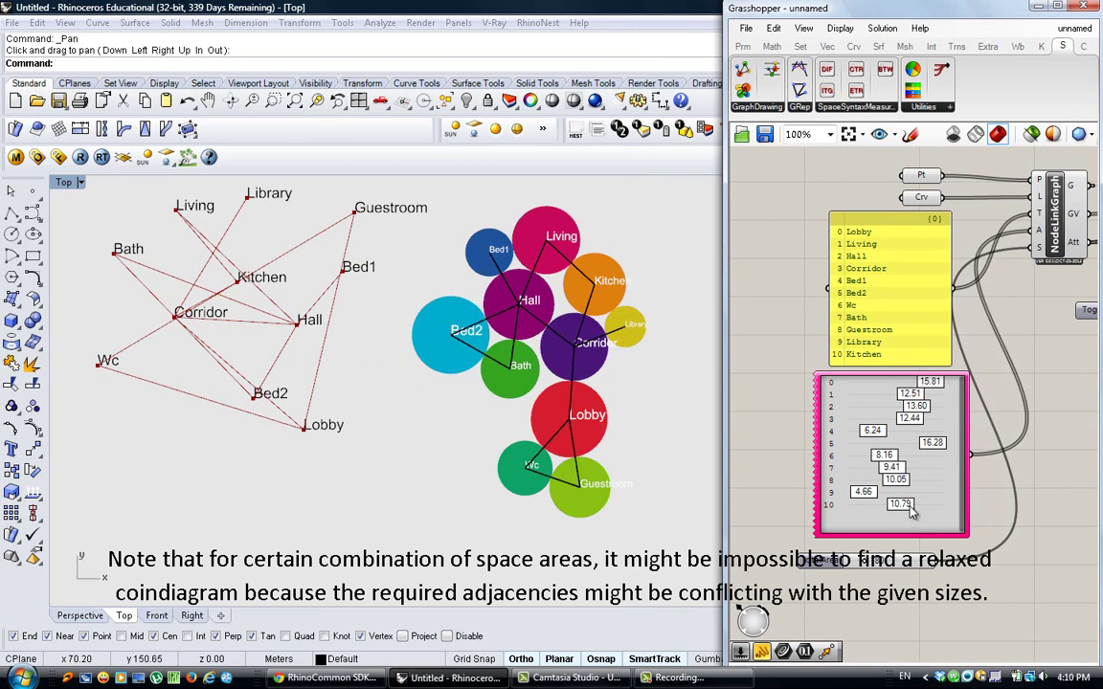
pyautogui.moveTo(911, 512); pyautogui.dragTo(909, 512)
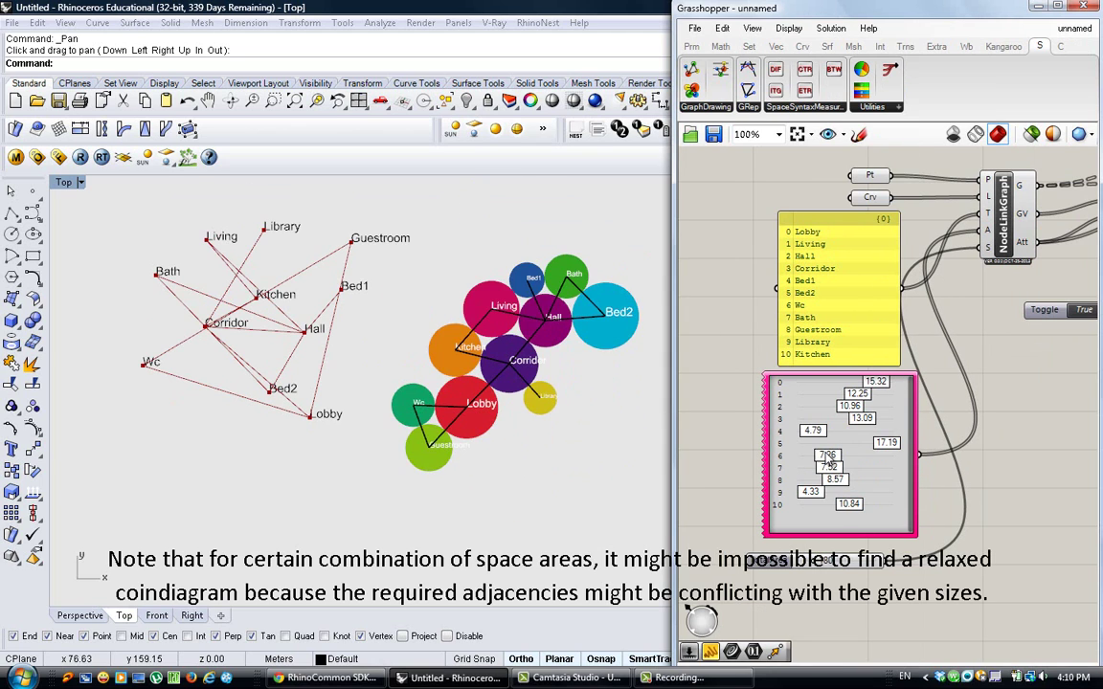
pyautogui.moveTo(826, 453); pyautogui.dragTo(824, 454)
pyautogui.click(468, 466)
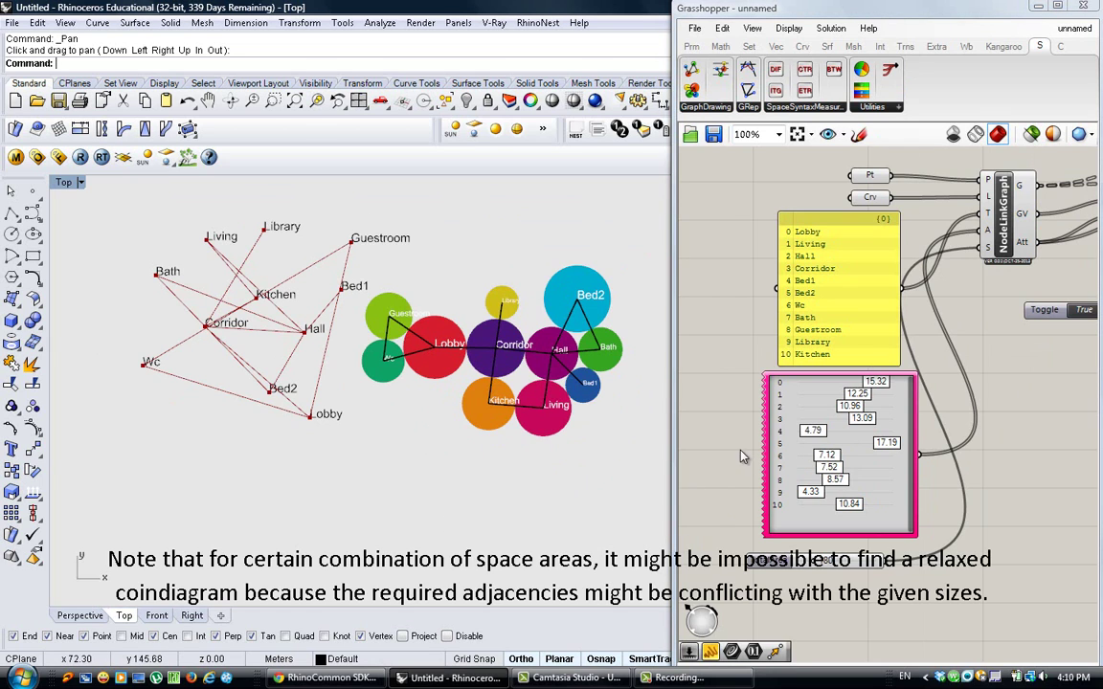
# Step: Add a Data parameter below ForceDirectedDrawing, name it graph, and feed it NodeLinkGraph's G output
pyautogui.doubleClick(842, 423)
pyautogui.write('data')
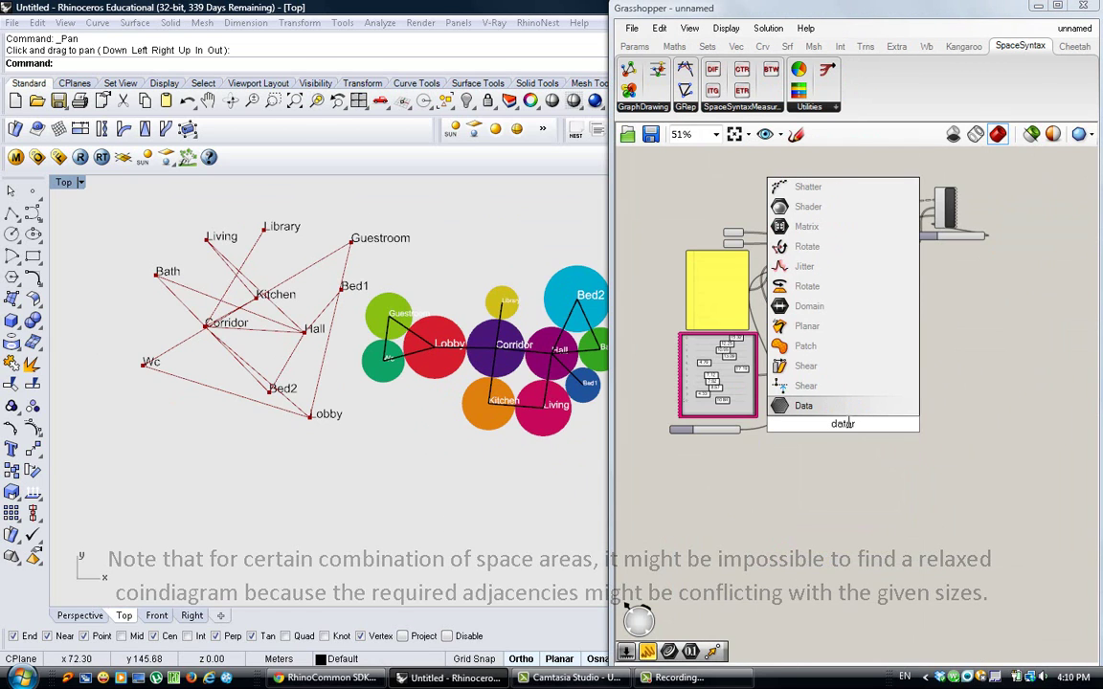
pyautogui.rightClick(841, 319)
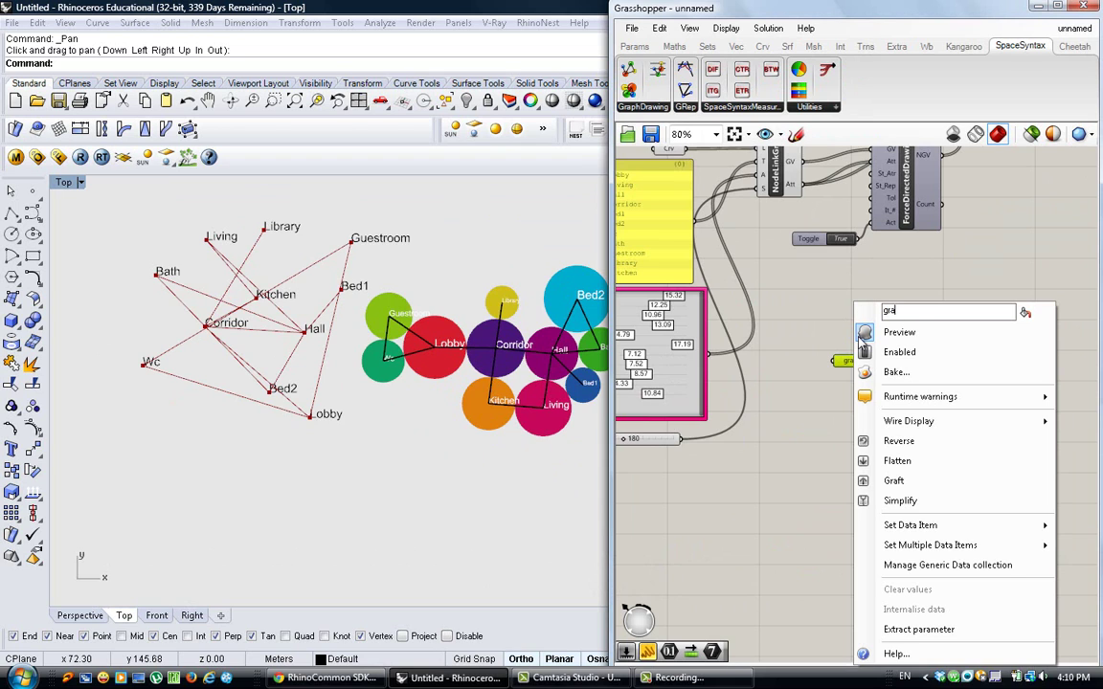
pyautogui.click(803, 321)
pyautogui.scroll(-2, 835, 479)
pyautogui.scroll(2, 810, 276)
pyautogui.scroll(-2, 849, 492)
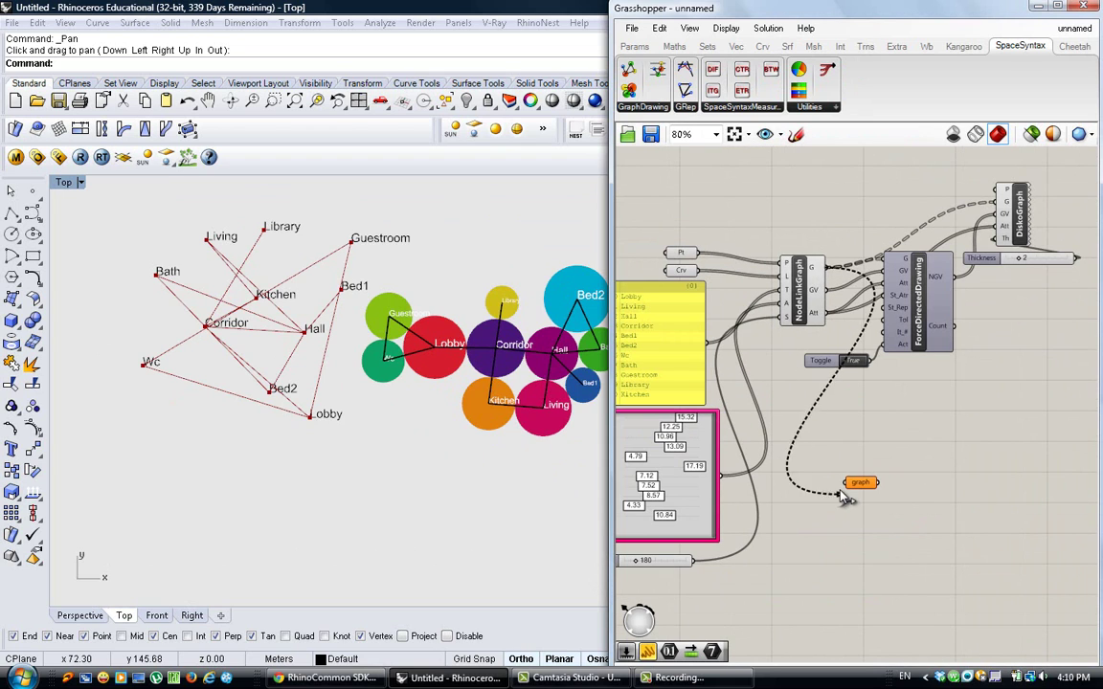
# Step: Add a second Data parameter below graph, name it Att, and feed it NodeLinkGraph's Att output
pyautogui.doubleClick(850, 496)
pyautogui.write('data')
pyautogui.rightClick(844, 308)
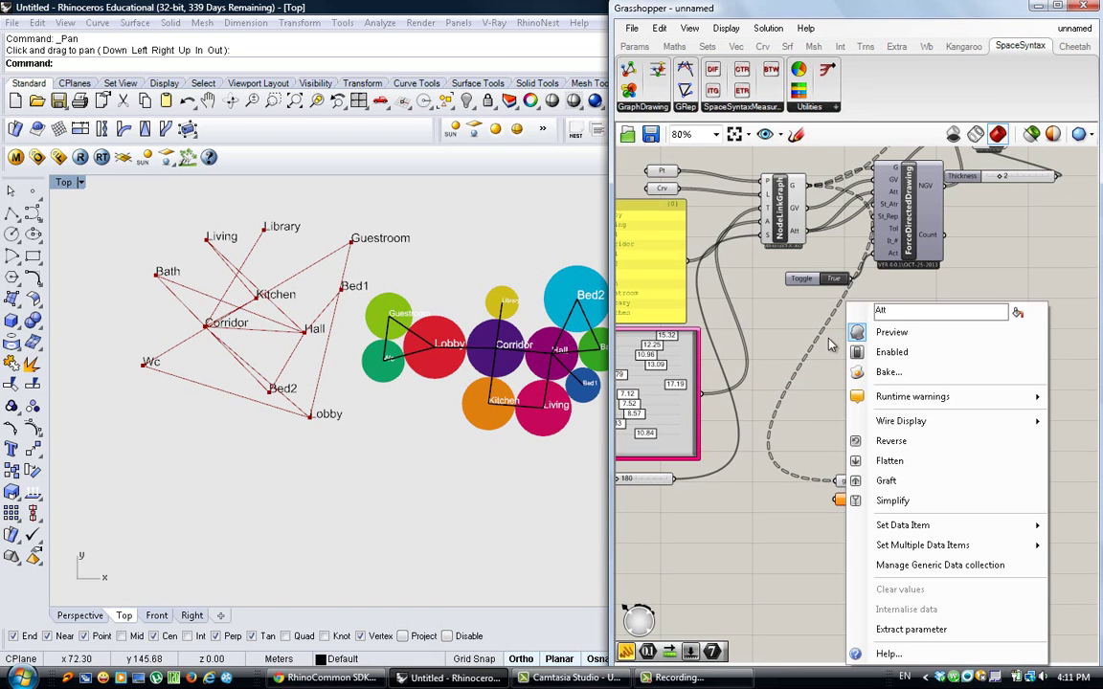
pyautogui.press('Return')
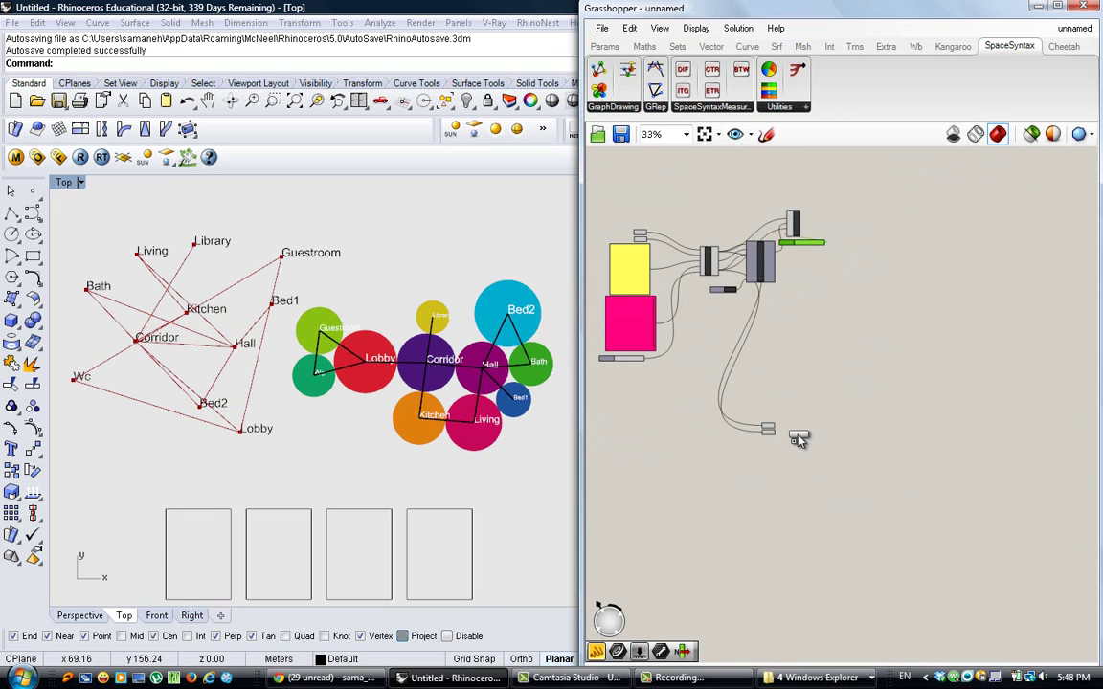
# Step: Add an Integration component beside the Data parameters, wiring graph into its G input and Att into its Att input
pyautogui.click(797, 436)
pyautogui.scroll(5, 786, 440)
pyautogui.moveTo(828, 395); pyautogui.dragTo(755, 397)
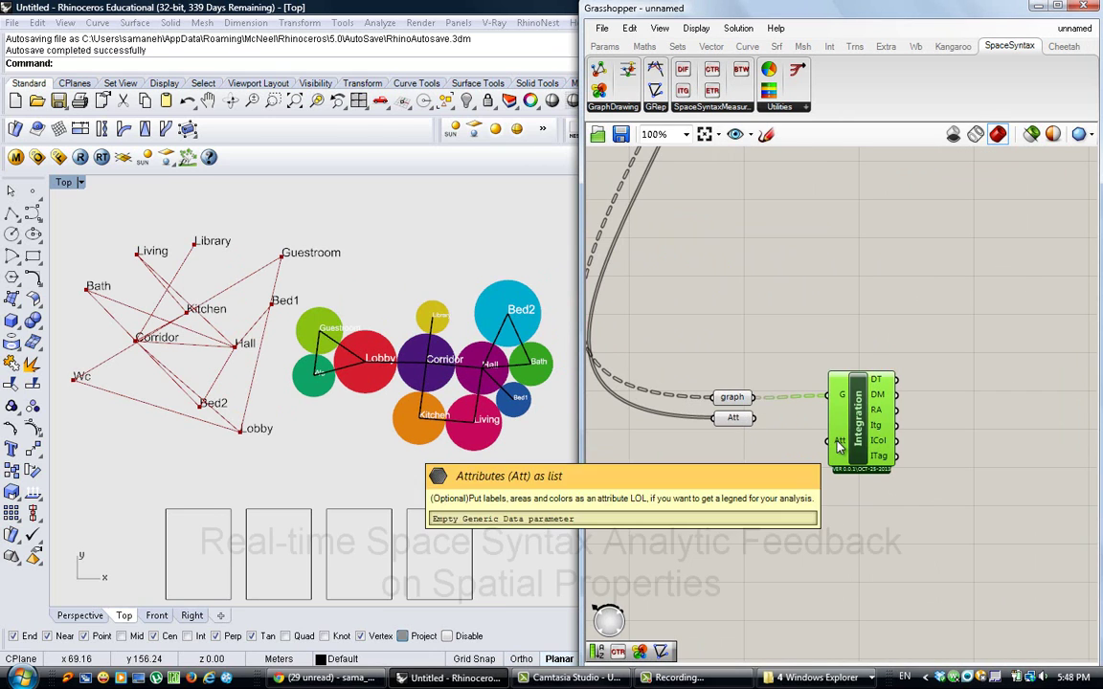
pyautogui.moveTo(828, 440); pyautogui.dragTo(754, 420)
pyautogui.moveTo(874, 379); pyautogui.dragTo(846, 370)
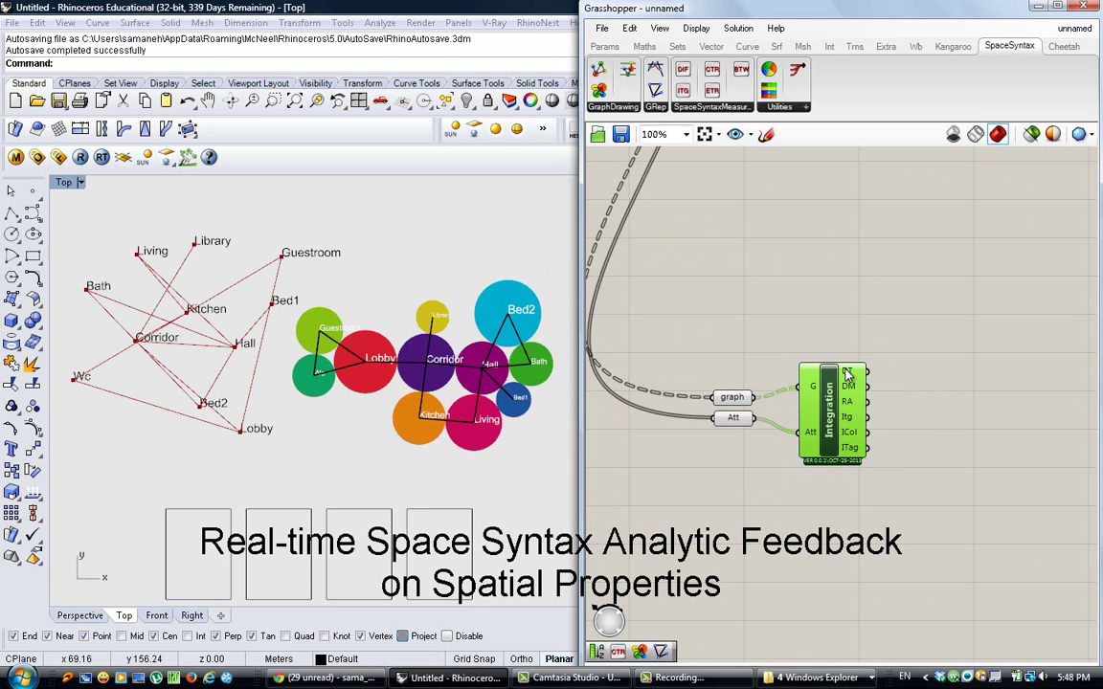
# Step: Add a Sort List component beyond Integration and extend it with an extra B input
pyautogui.moveTo(846, 391)
pyautogui.doubleClick(945, 423)
pyautogui.write('sc')
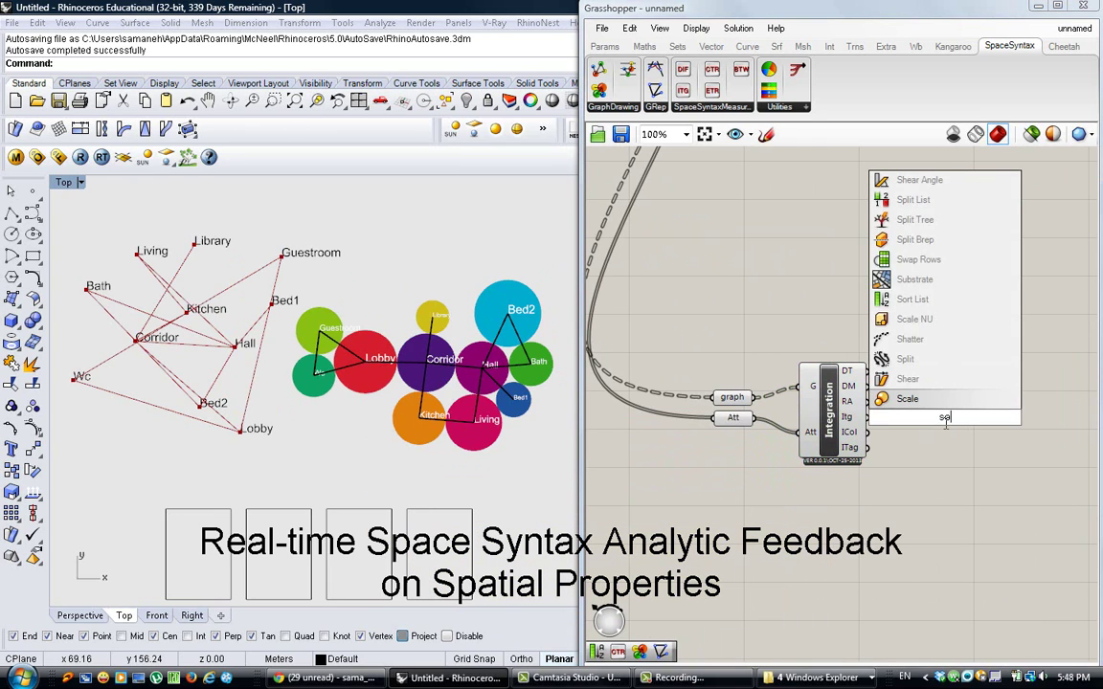
pyautogui.write('rt')
pyautogui.click(912, 398)
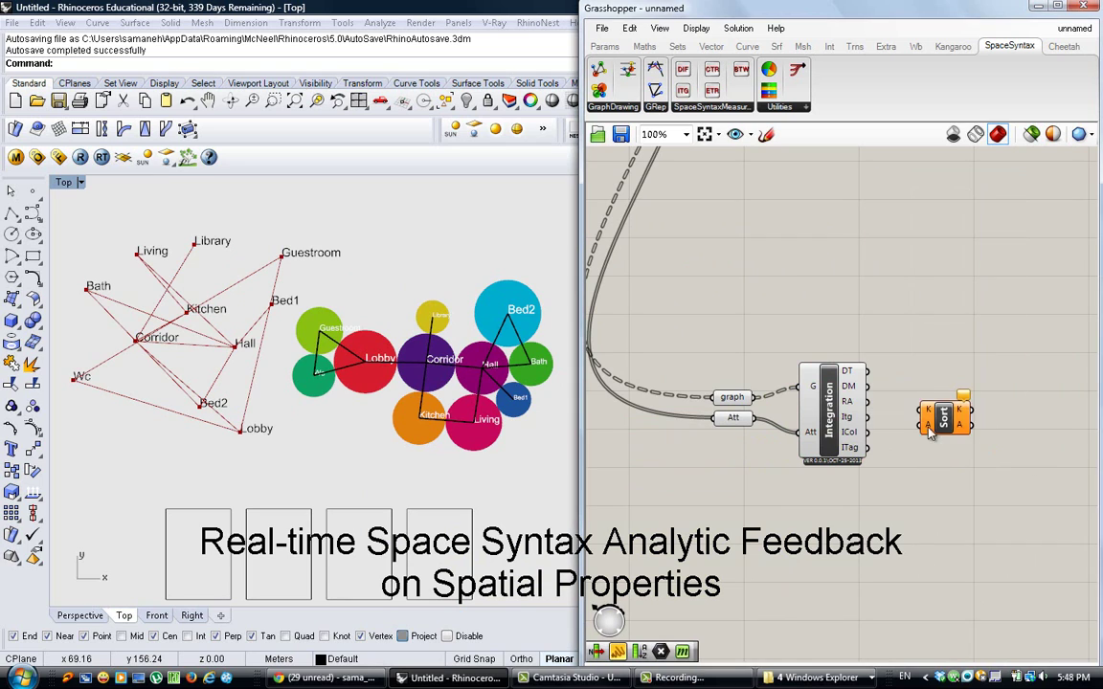
pyautogui.scroll(4, 909, 432)
pyautogui.scroll(3, 916, 452)
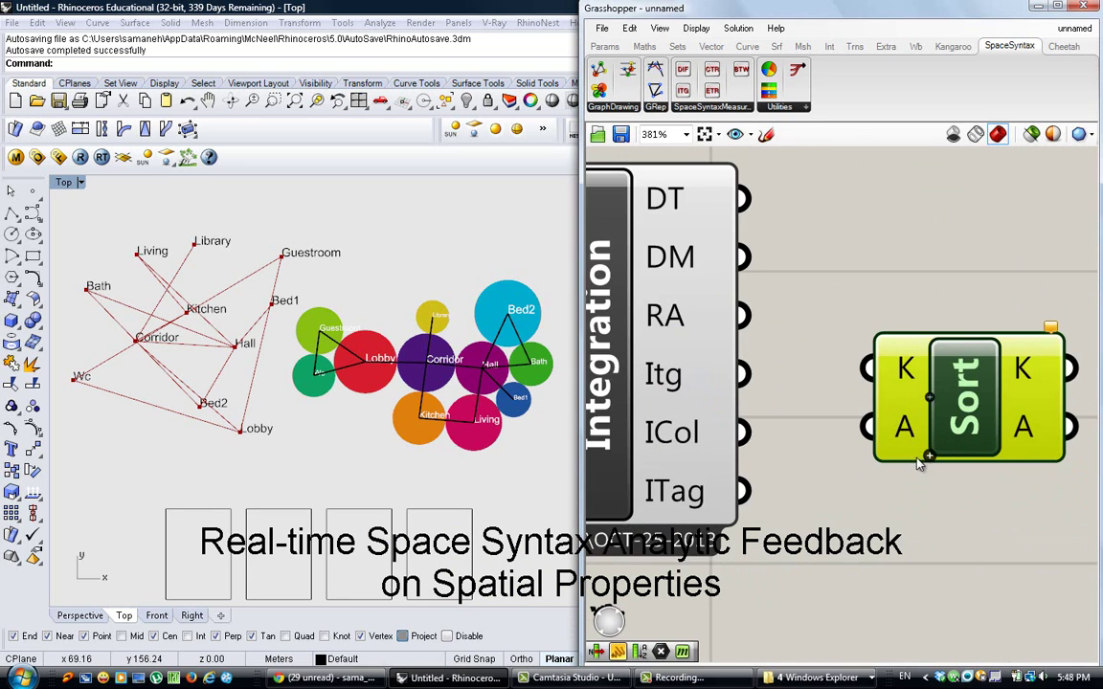
pyautogui.click(911, 448)
pyautogui.scroll(-3, 910, 448)
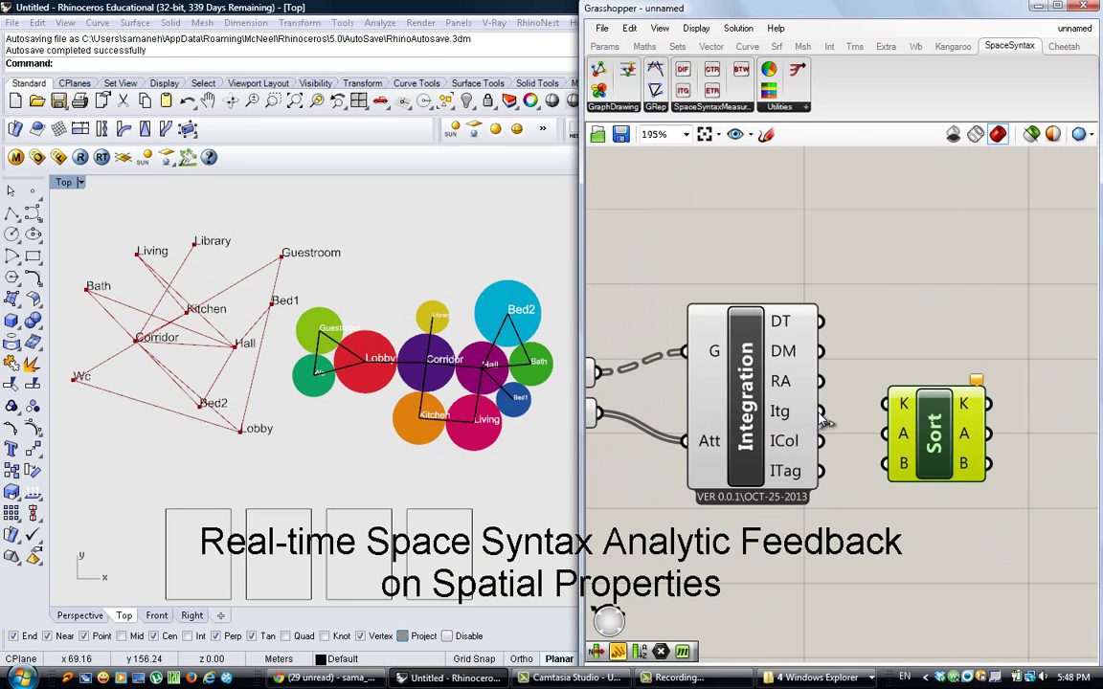
# Step: Wire Integration's Itg, ICol and ITag outputs into Sort's K, A and B inputs, and align Sort with those outputs
pyautogui.moveTo(819, 413); pyautogui.dragTo(892, 413)
pyautogui.moveTo(819, 442); pyautogui.dragTo(892, 433)
pyautogui.moveTo(821, 471); pyautogui.dragTo(925, 466)
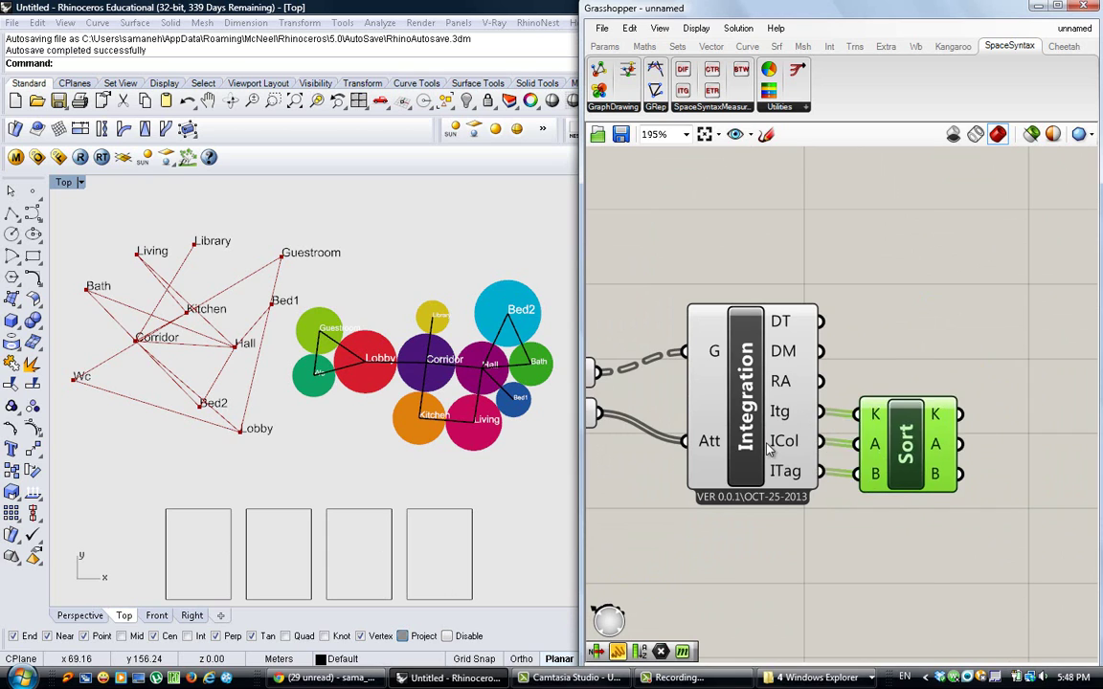
# Step: Add a Legend fed by Sort's A output for C and B output for T, and enlarge it to show every room label
pyautogui.scroll(-2, 769, 450)
pyautogui.doubleClick(926, 469)
pyautogui.write('legen')
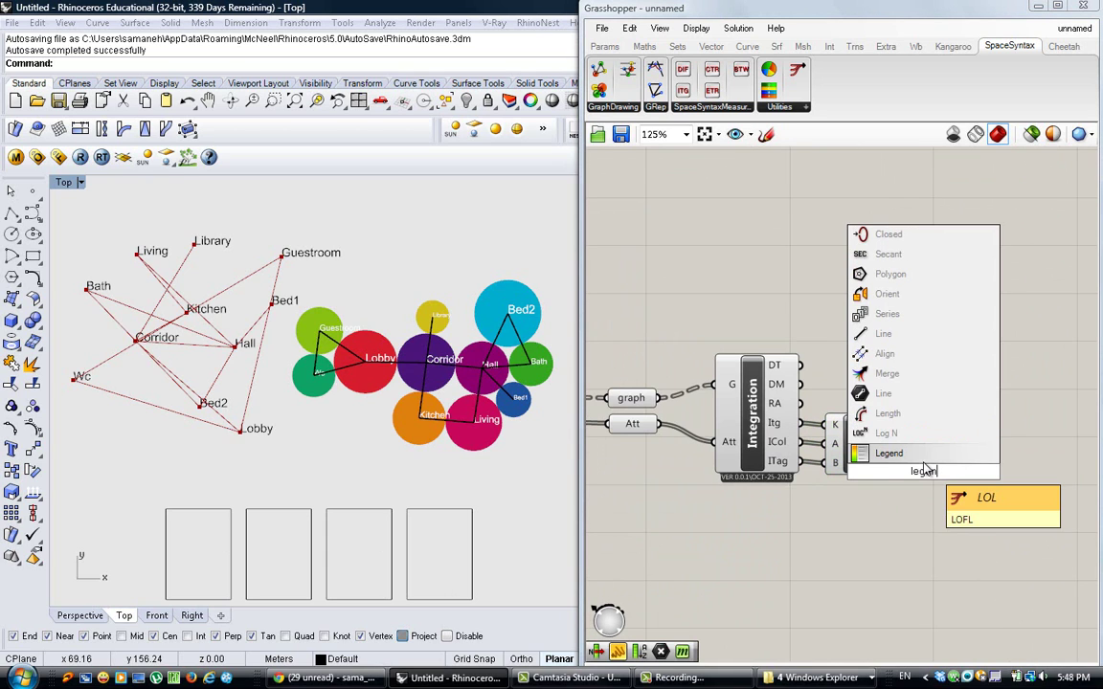
pyautogui.press('Return')
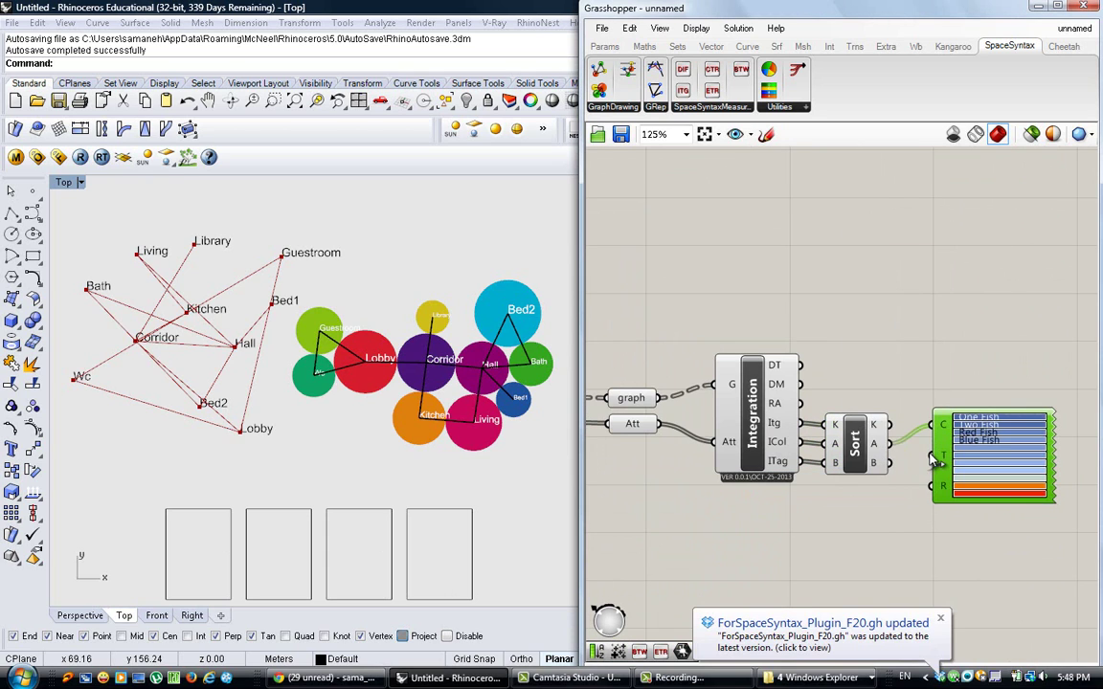
pyautogui.moveTo(987, 410)
pyautogui.mouseDown()
pyautogui.moveTo(985, 254)
pyautogui.moveTo(974, 402)
pyautogui.mouseUp()
pyautogui.scroll(3, 990, 360)
pyautogui.scroll(-3, 948, 234)
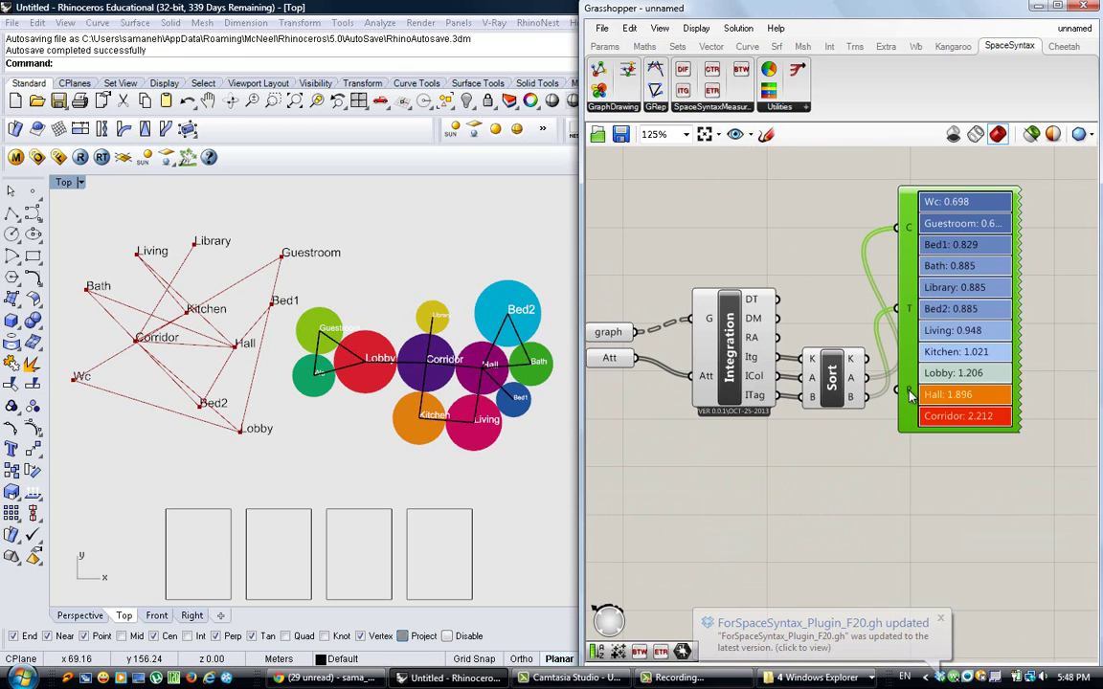
# Step: Set one rectangle for the integration Legend's R input by tracing the first empty frame below the diagrams corner to corner
pyautogui.rightClick(909, 390)
pyautogui.click(980, 542)
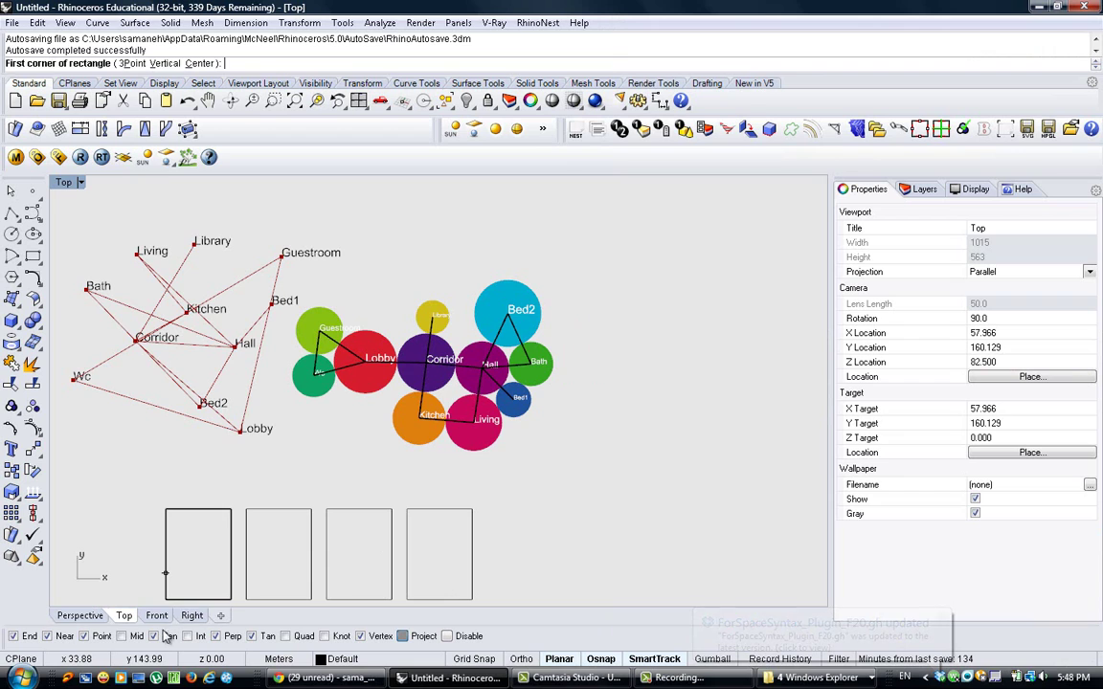
pyautogui.click(166, 600)
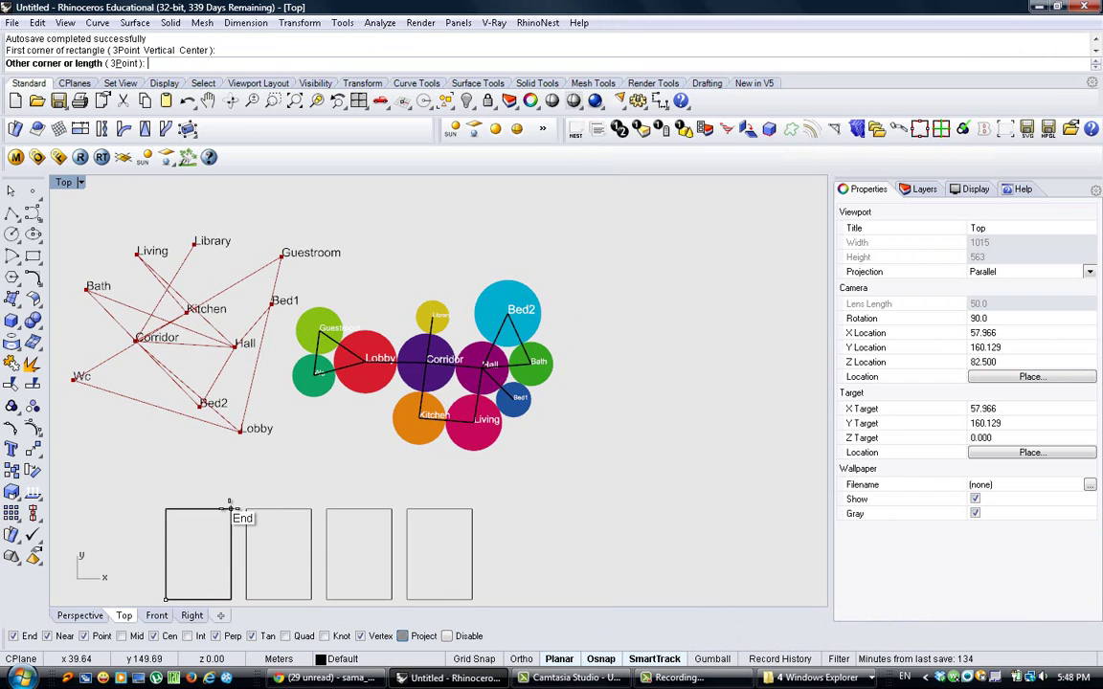
pyautogui.click(229, 511)
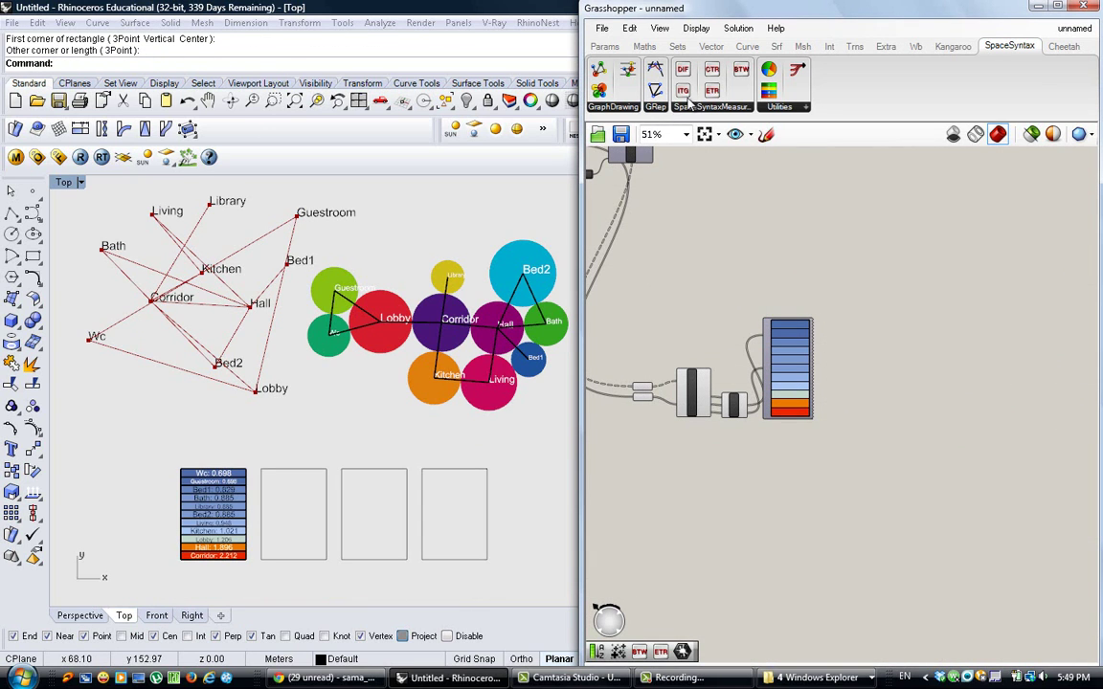
# Step: Add a Control component below Integration and wire graph into its G input and Att into its Att input
pyautogui.click(708, 73)
pyautogui.click(694, 457)
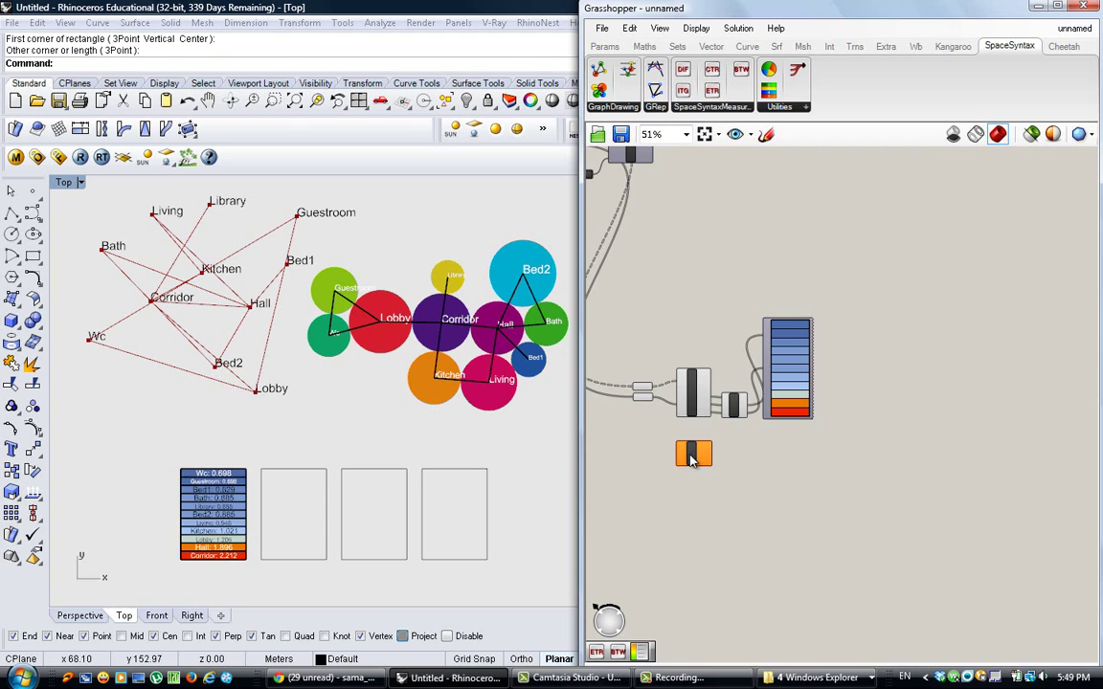
pyautogui.scroll(3, 693, 455)
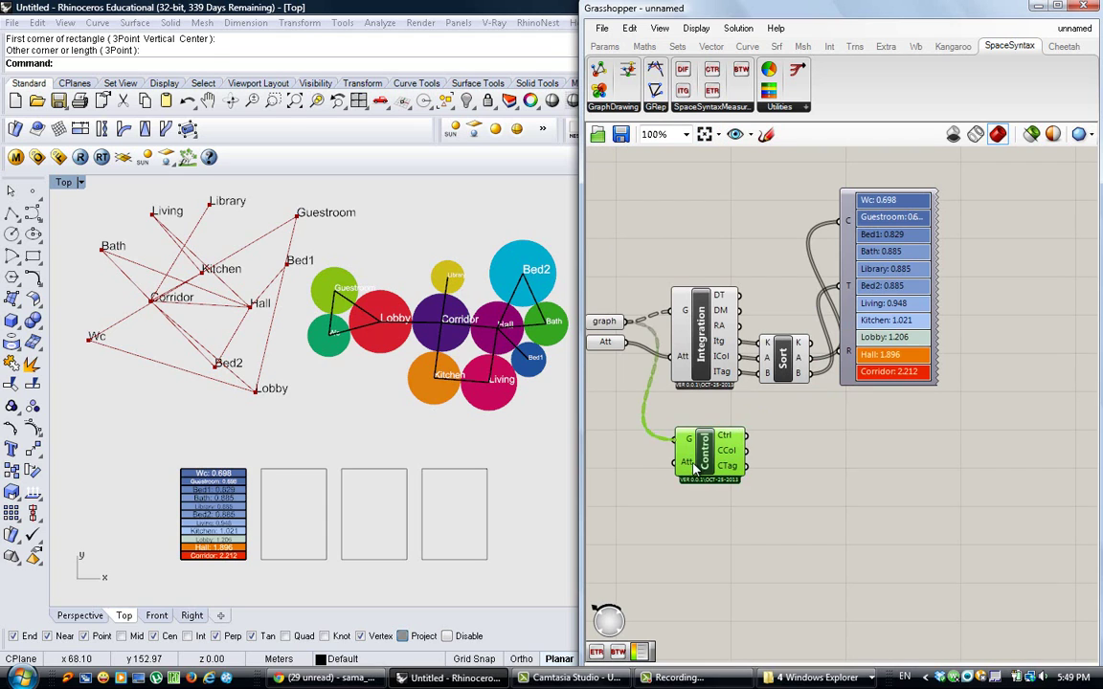
pyautogui.moveTo(694, 469); pyautogui.dragTo(695, 469)
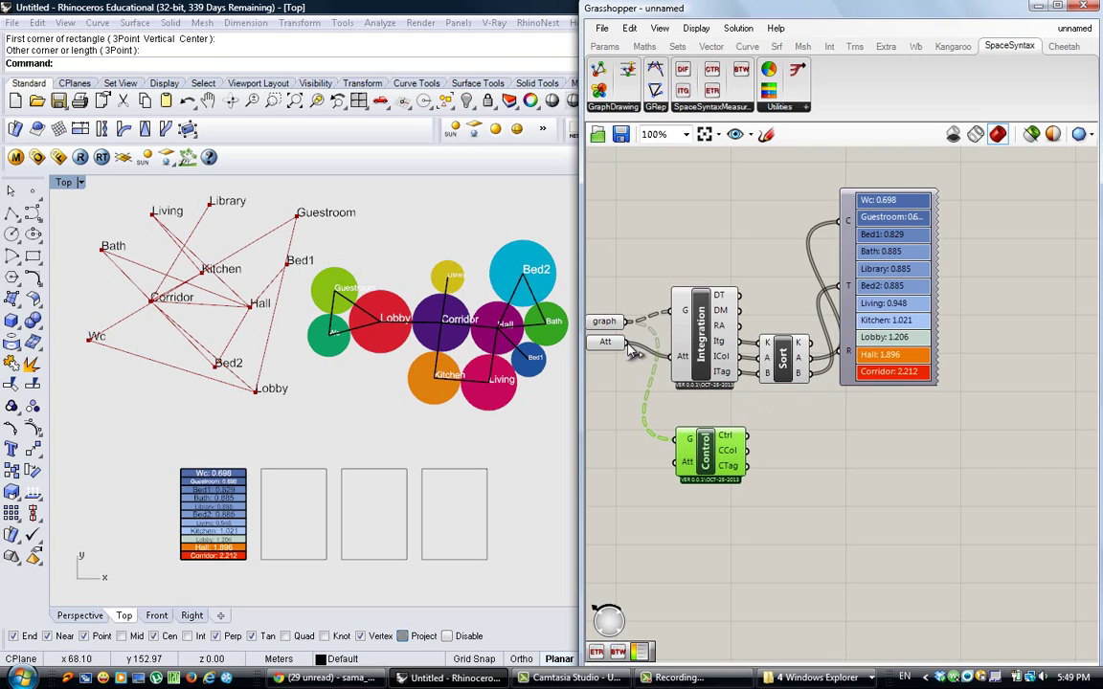
pyautogui.moveTo(628, 346); pyautogui.dragTo(713, 461)
# Step: Duplicate the Sort component beside Control and wire Ctrl, CCol and CTag into its K, A and B inputs
pyautogui.click(802, 444)
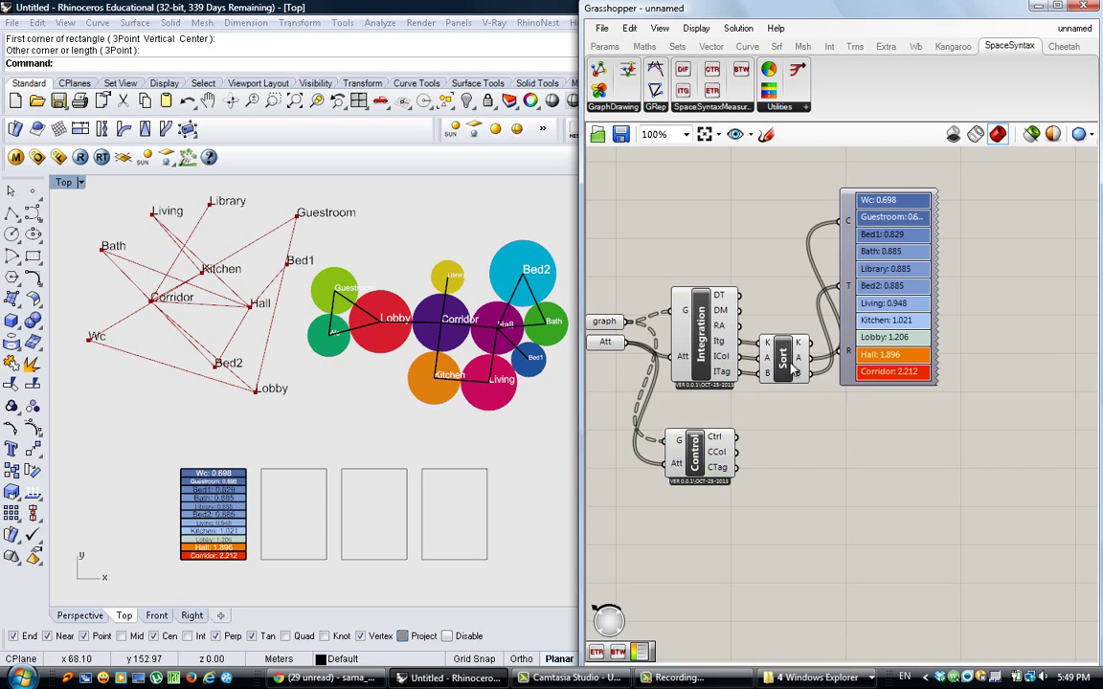
pyautogui.click(792, 370)
pyautogui.keyDown('alt'); pyautogui.moveTo(792, 370); pyautogui.dragTo(819, 490); pyautogui.keyUp('alt')
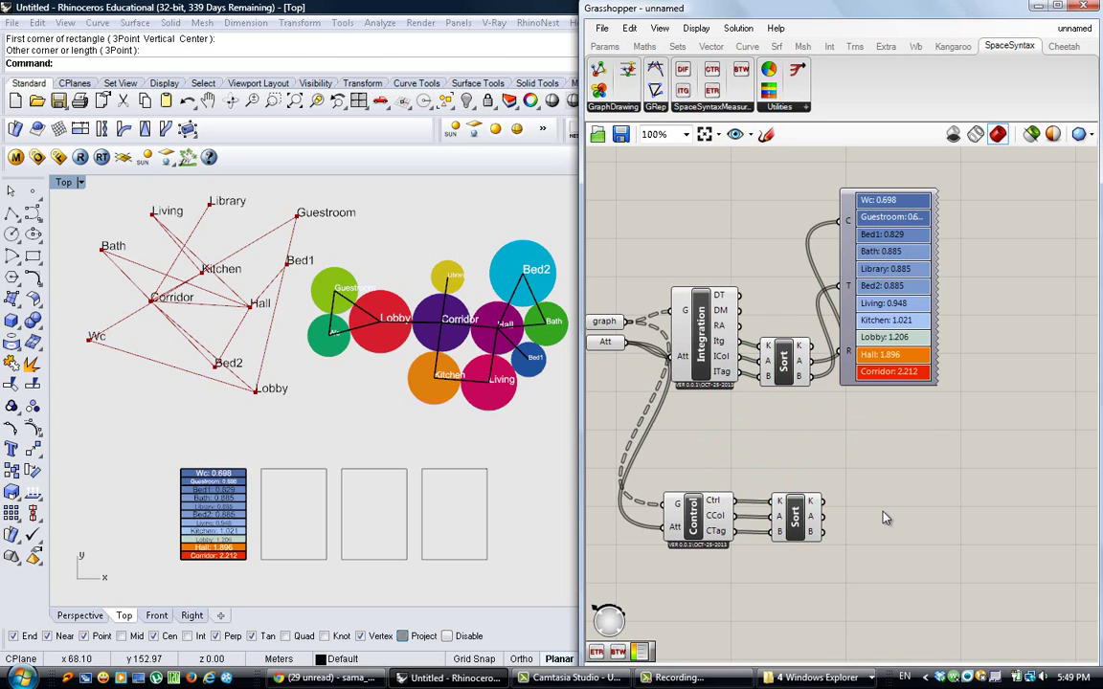
# Step: Add a second Legend, wire the lower Sort's A and B outputs into C and T, and enlarge it to fit all rooms
pyautogui.doubleClick(881, 512)
pyautogui.write('l')
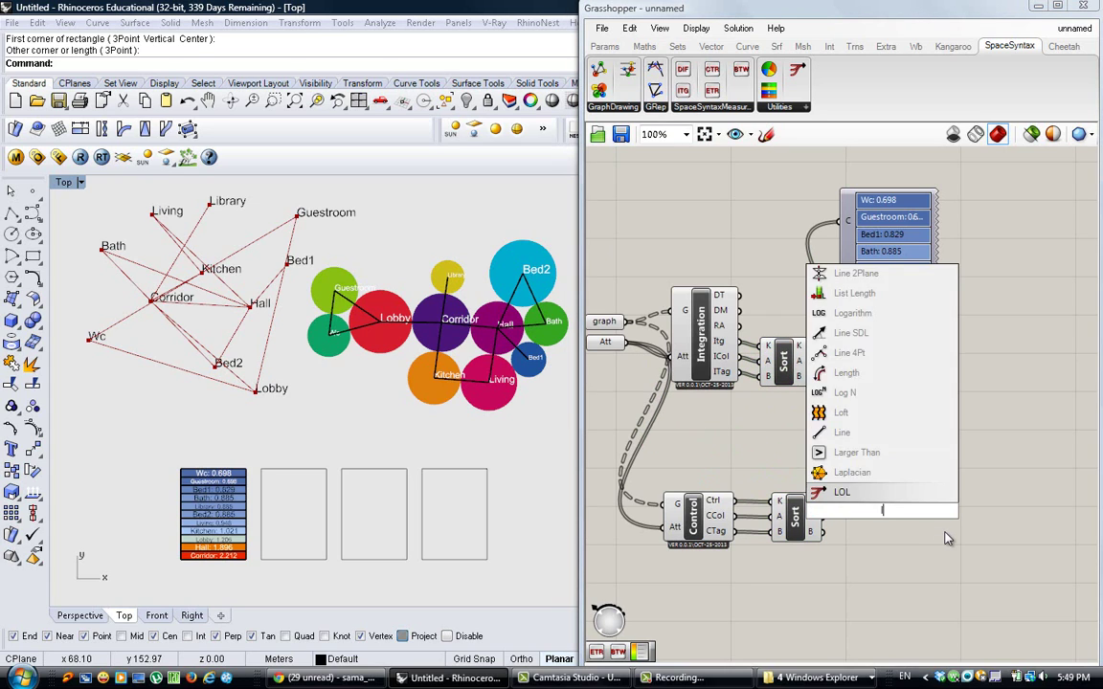
pyautogui.write('egen')
pyautogui.click(922, 497)
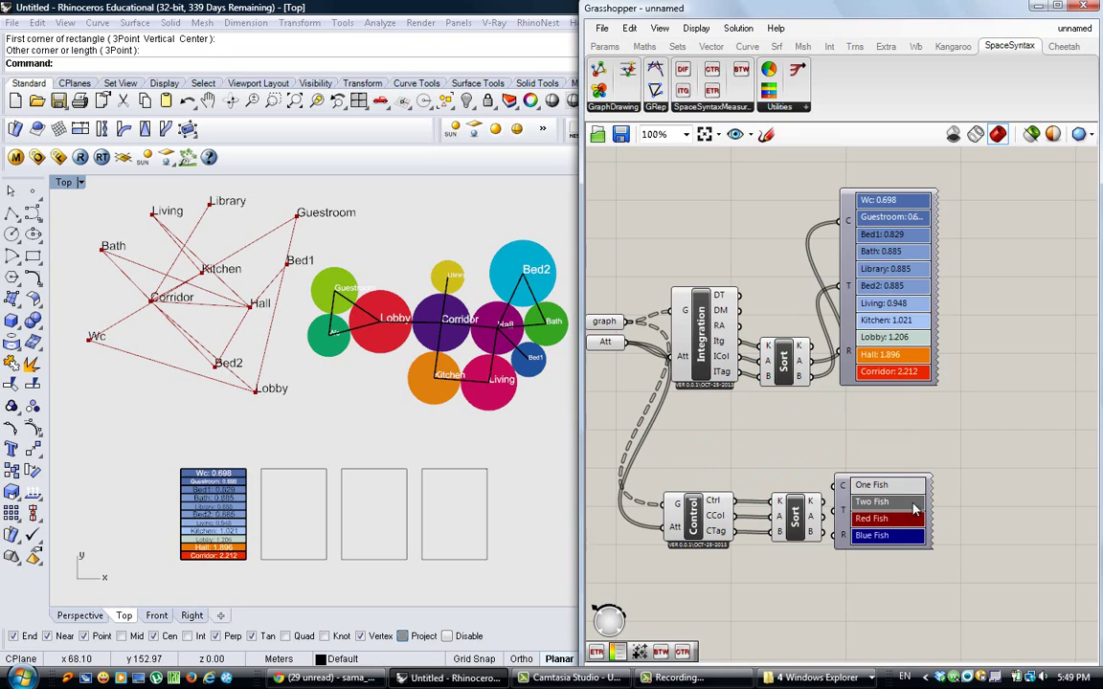
pyautogui.moveTo(887, 521); pyautogui.dragTo(908, 526)
pyautogui.moveTo(853, 495); pyautogui.dragTo(859, 521)
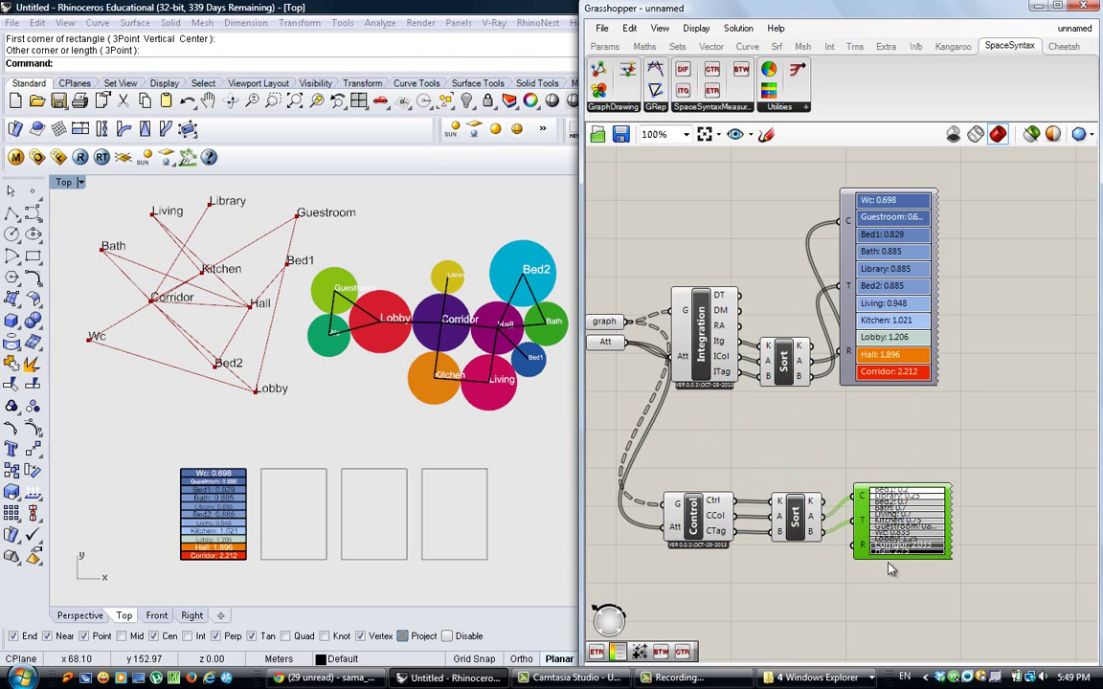
pyautogui.moveTo(891, 594); pyautogui.dragTo(894, 653)
pyautogui.moveTo(899, 484); pyautogui.dragTo(878, 408)
# Step: Set one rectangle for the control Legend's R input by tracing the second frame below the diagrams corner to corner
pyautogui.rightClick(850, 601)
pyautogui.click(925, 530)
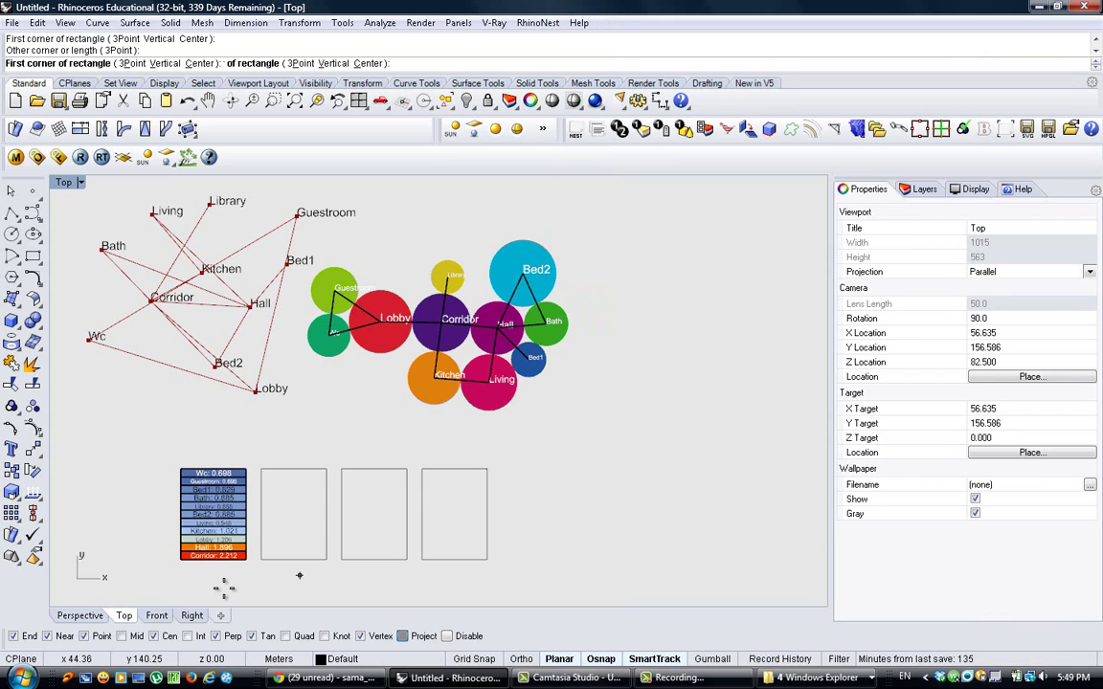
pyautogui.click(260, 559)
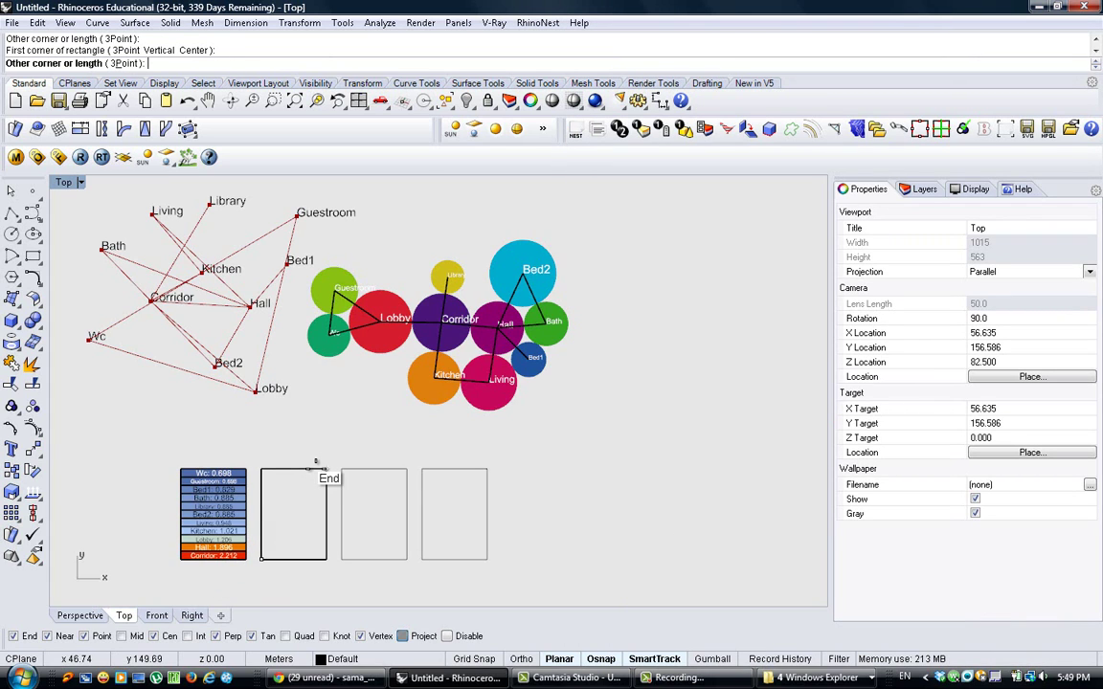
pyautogui.click(325, 470)
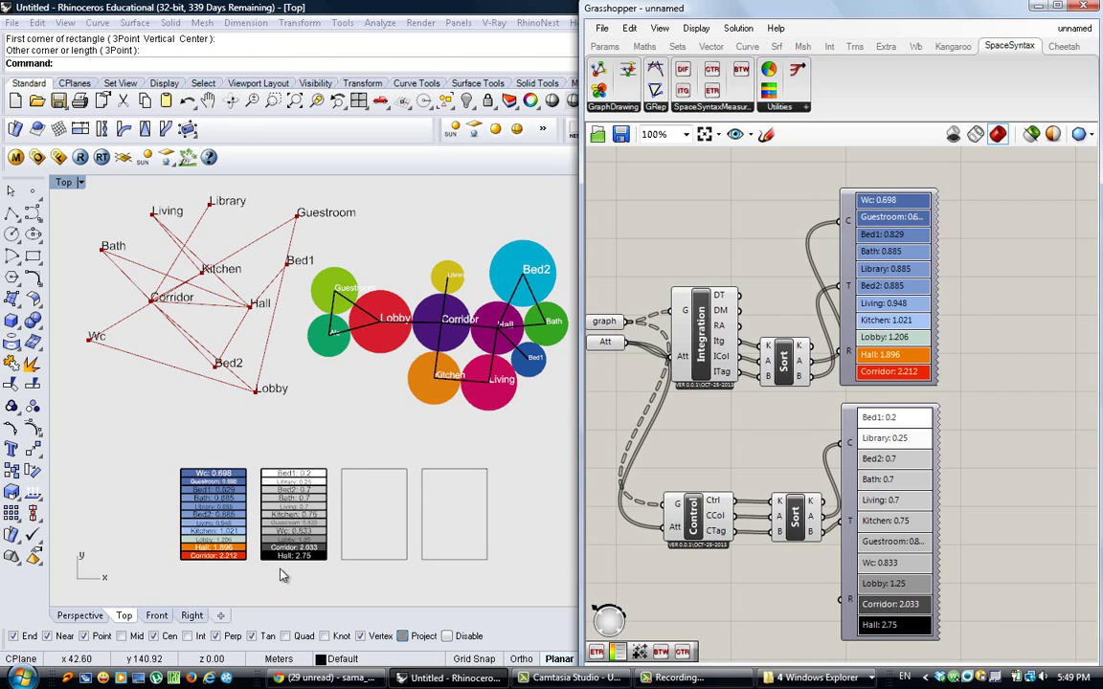
# Step: Add an Entropy component above Integration, wire graph, Att, DT and DM into it, and feed its outputs through a Sort into a Legend
pyautogui.scroll(2, 209, 558)
pyautogui.scroll(2, 208, 553)
pyautogui.moveTo(633, 73); pyautogui.dragTo(638, 396)
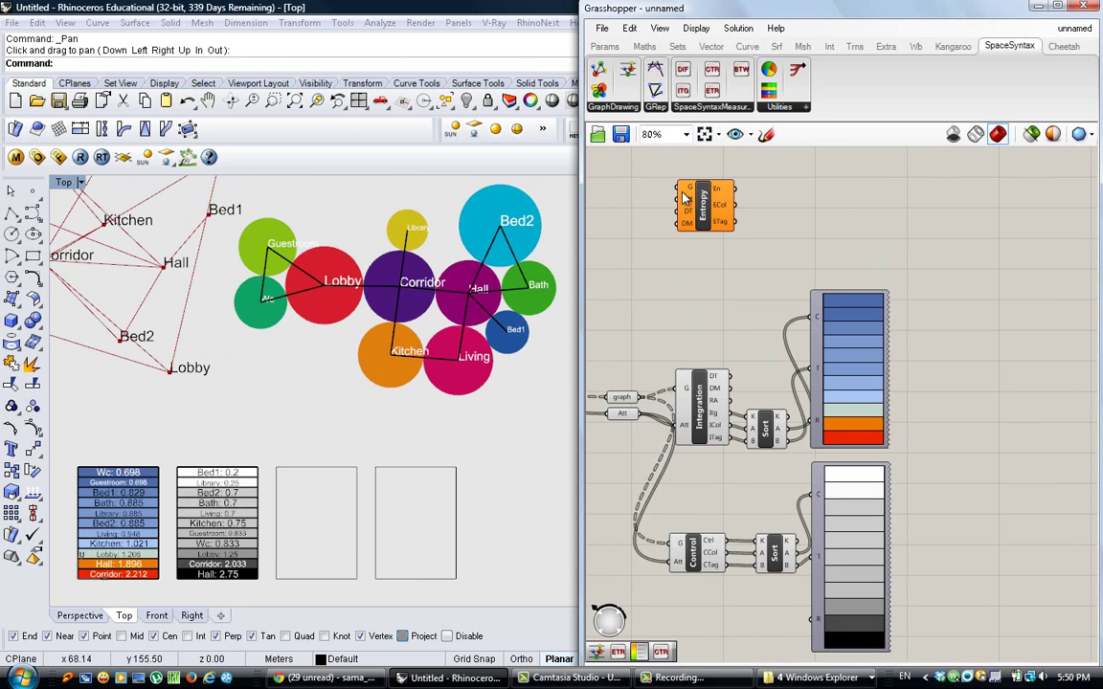
pyautogui.moveTo(679, 199); pyautogui.dragTo(627, 397)
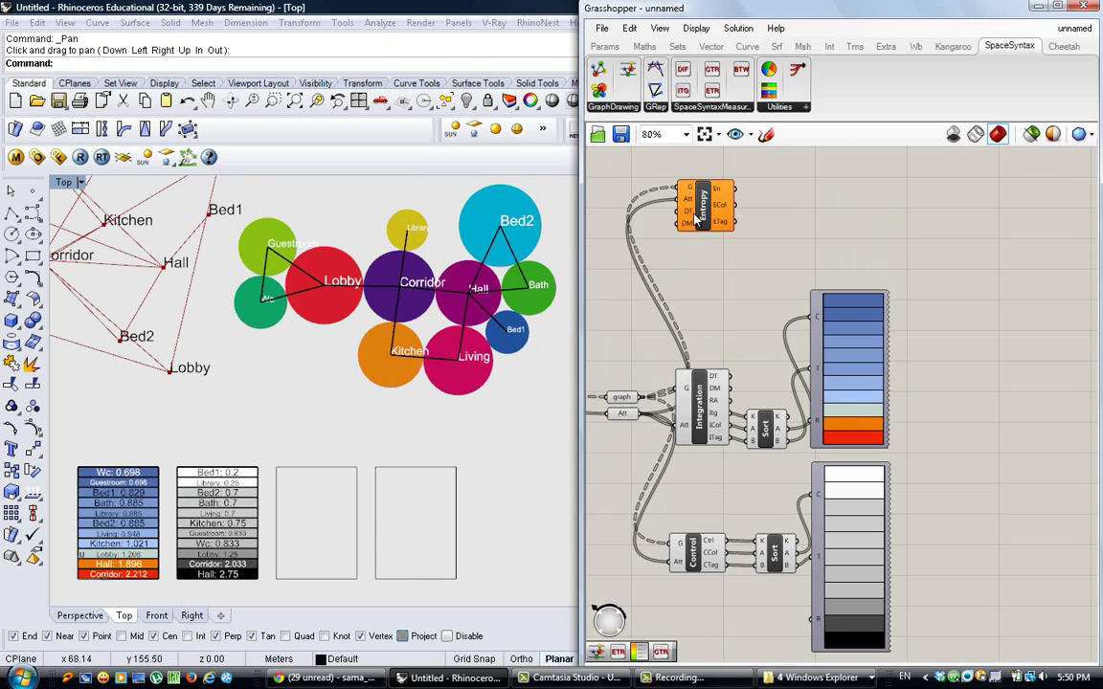
pyautogui.moveTo(728, 379)
pyautogui.mouseDown()
pyautogui.moveTo(678, 211)
pyautogui.moveTo(725, 376)
pyautogui.mouseUp()
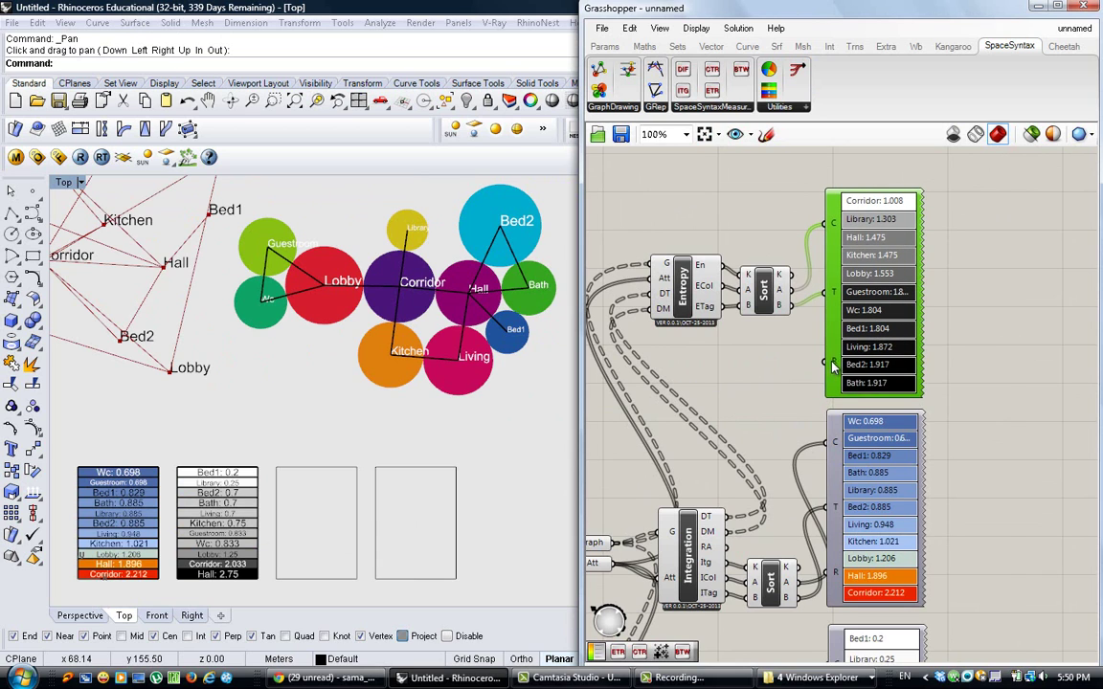
# Step: Set one rectangle for the entropy Legend's R input by tracing the third frame below the diagrams corner to corner
pyautogui.rightClick(832, 366)
pyautogui.click(885, 522)
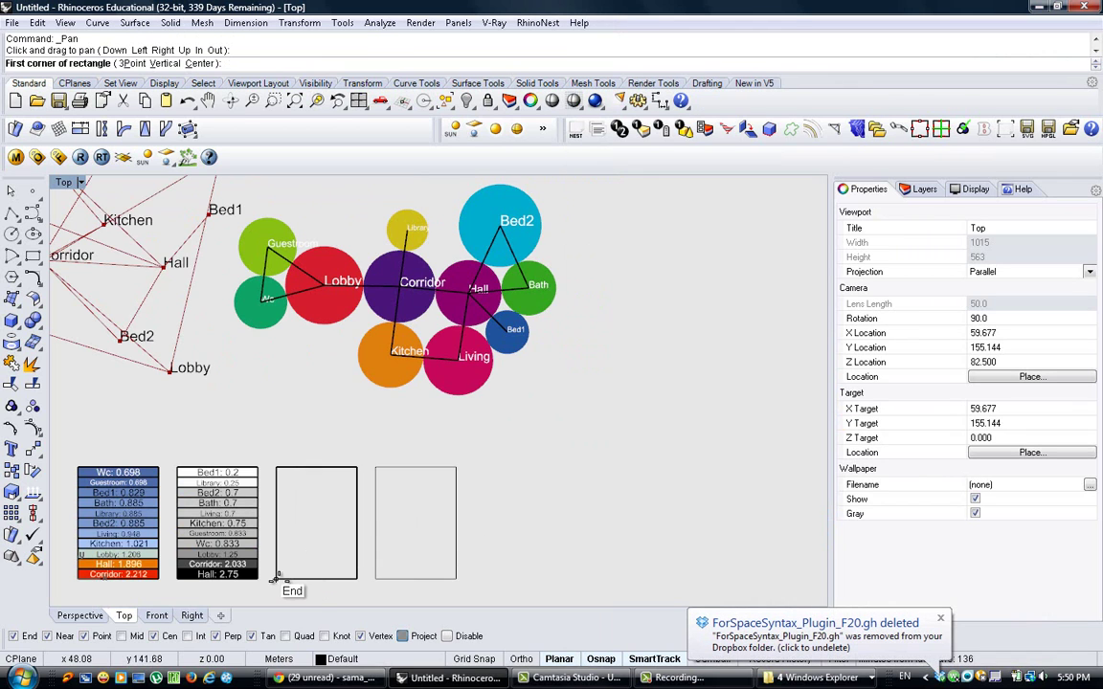
pyautogui.click(277, 578)
pyautogui.click(357, 469)
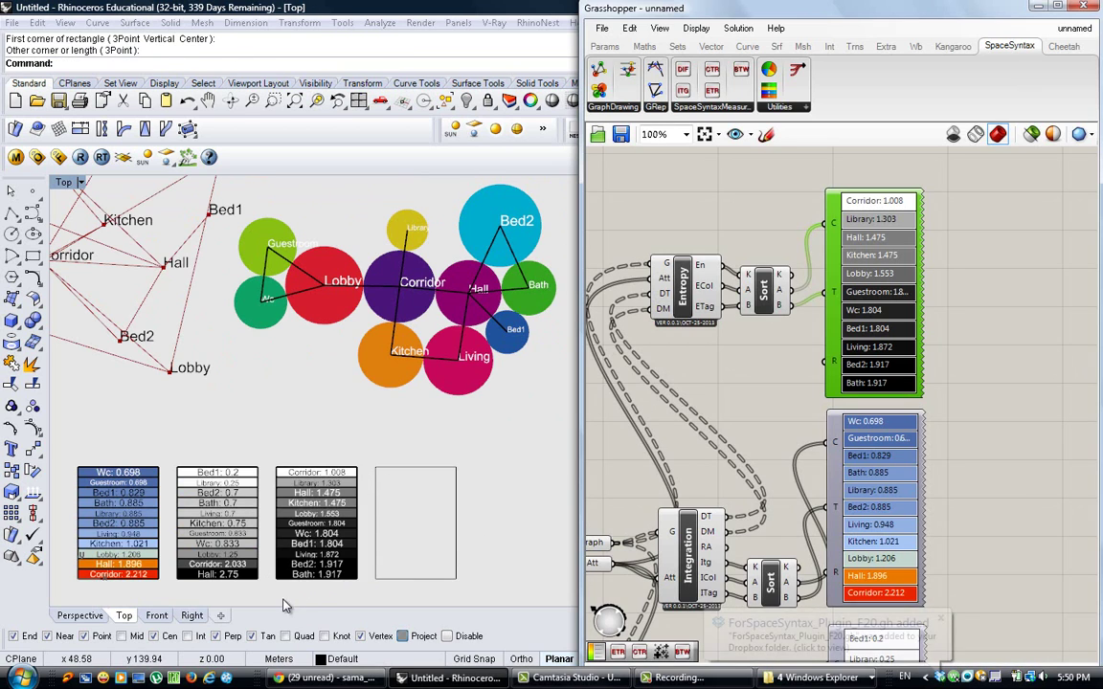
# Step: Add a Choice component below Control, wire graph and Att into it, and connect Choice, ChCol and ChTag to a Sort's K, A and B
pyautogui.scroll(-5, 839, 356)
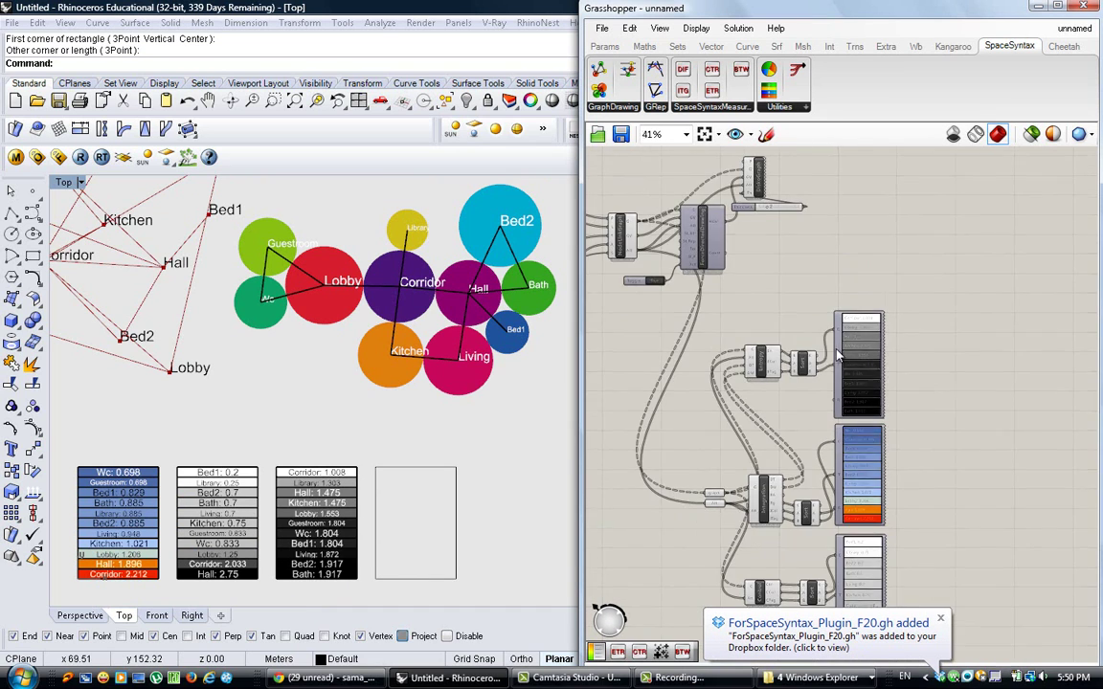
pyautogui.scroll(-2, 838, 357)
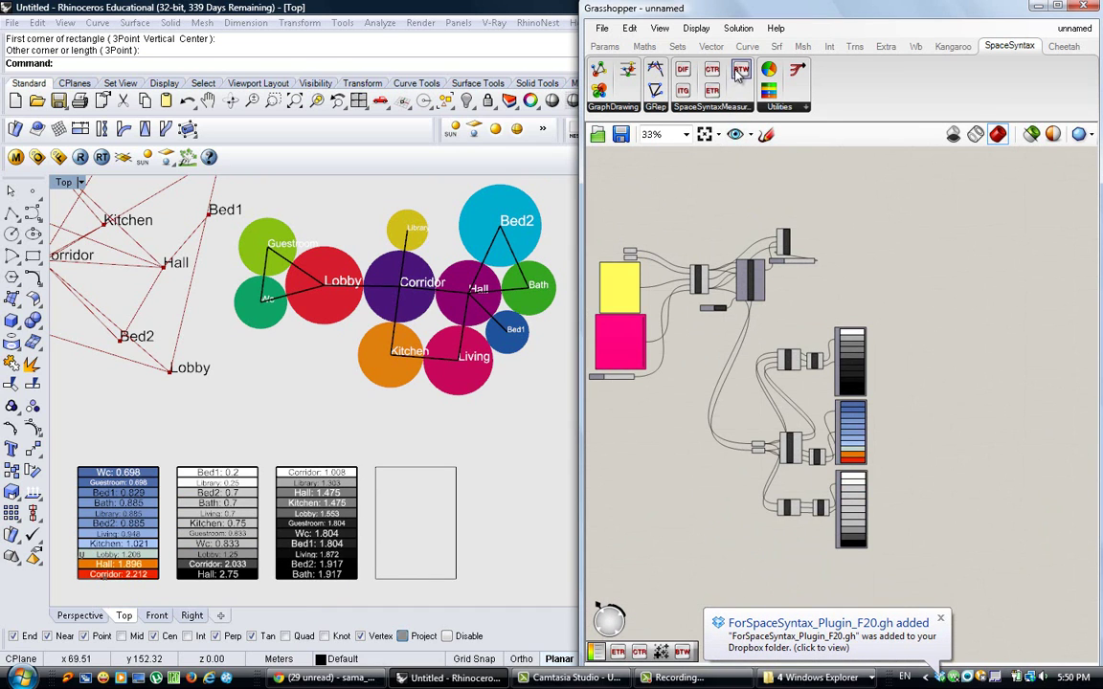
pyautogui.scroll(3, 793, 450)
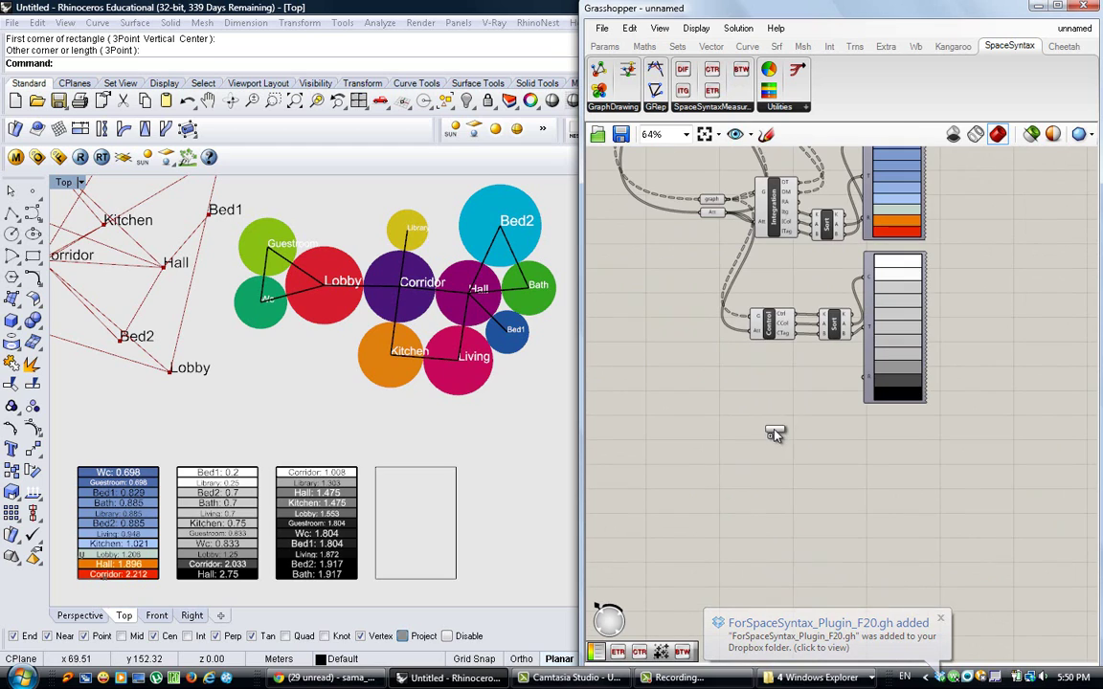
pyautogui.moveTo(775, 435); pyautogui.dragTo(777, 432)
pyautogui.moveTo(721, 204); pyautogui.dragTo(754, 422)
pyautogui.moveTo(727, 224); pyautogui.dragTo(751, 437)
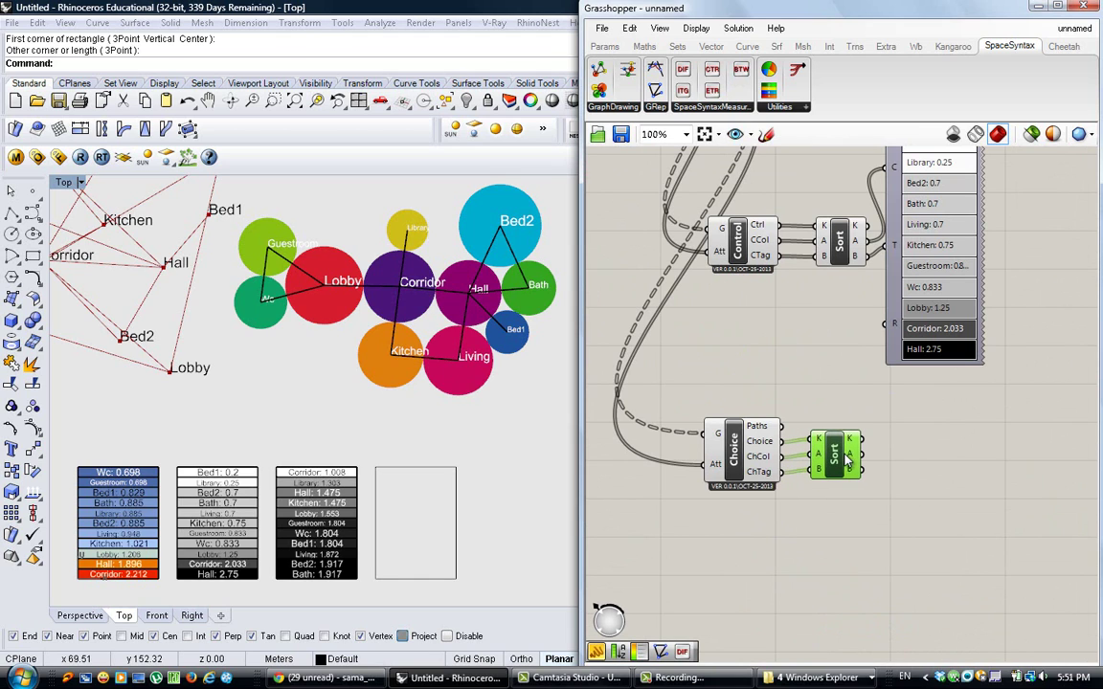
# Step: Add a Legend below the control Legend and wire the choice Sort's A and B outputs into its C and T inputs
pyautogui.click(898, 532)
pyautogui.doubleClick(898, 532)
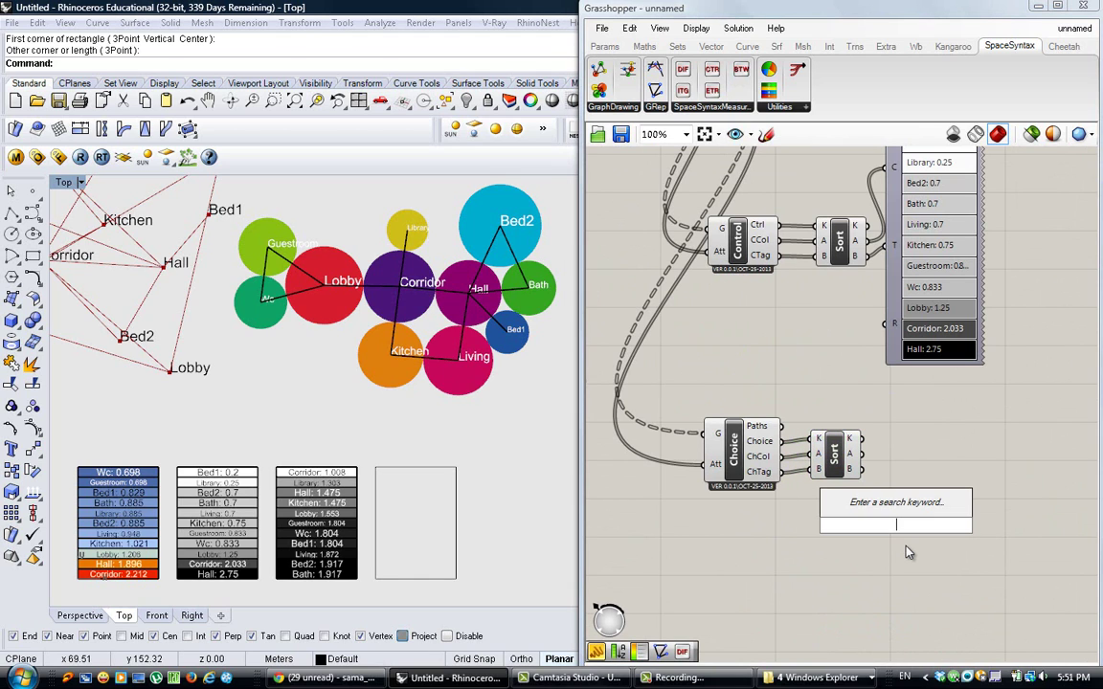
pyautogui.write('legen')
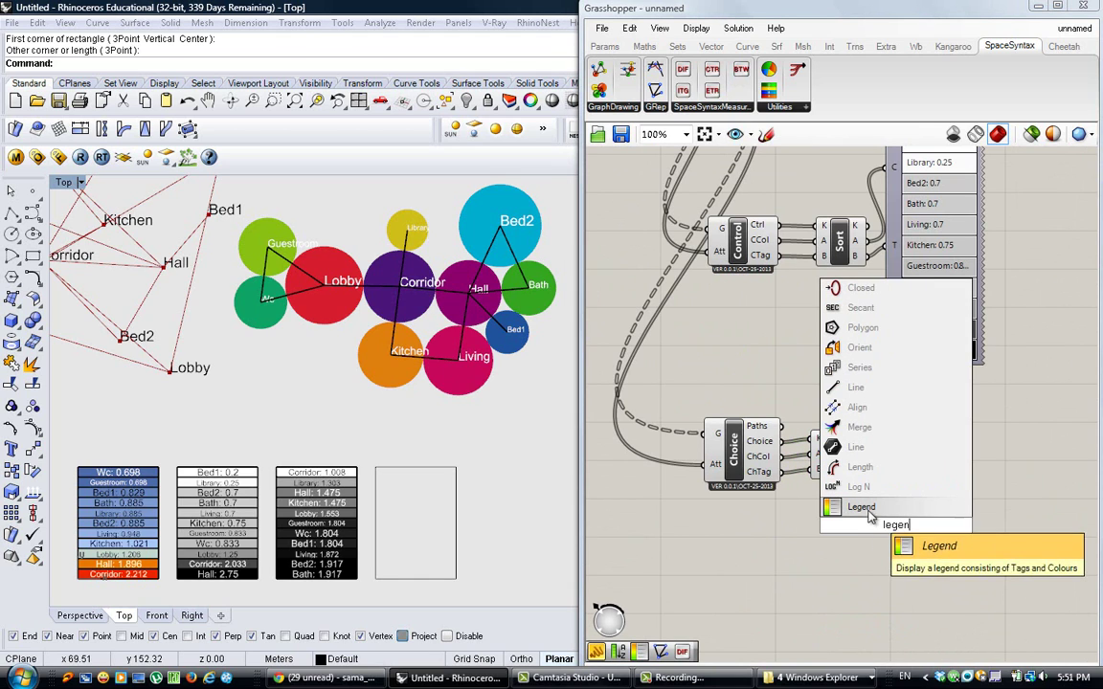
pyautogui.click(833, 506)
# Step: Set one rectangle for the choice Legend's R input by tracing the fourth frame below the diagrams corner to corner
pyautogui.rightClick(945, 599)
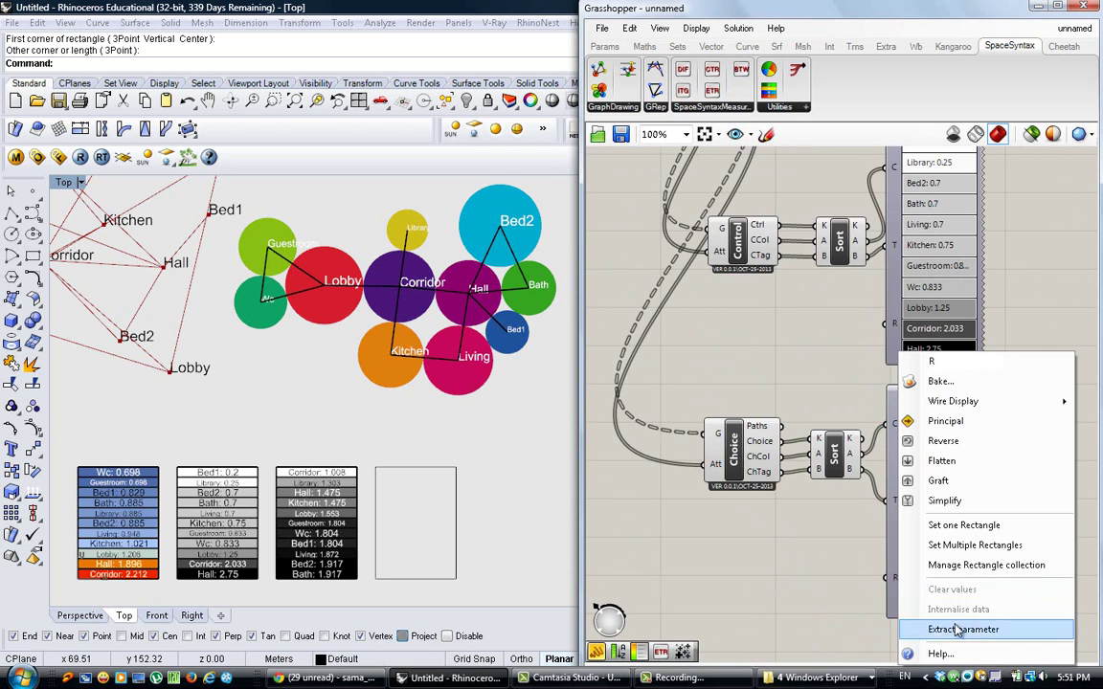
pyautogui.click(915, 526)
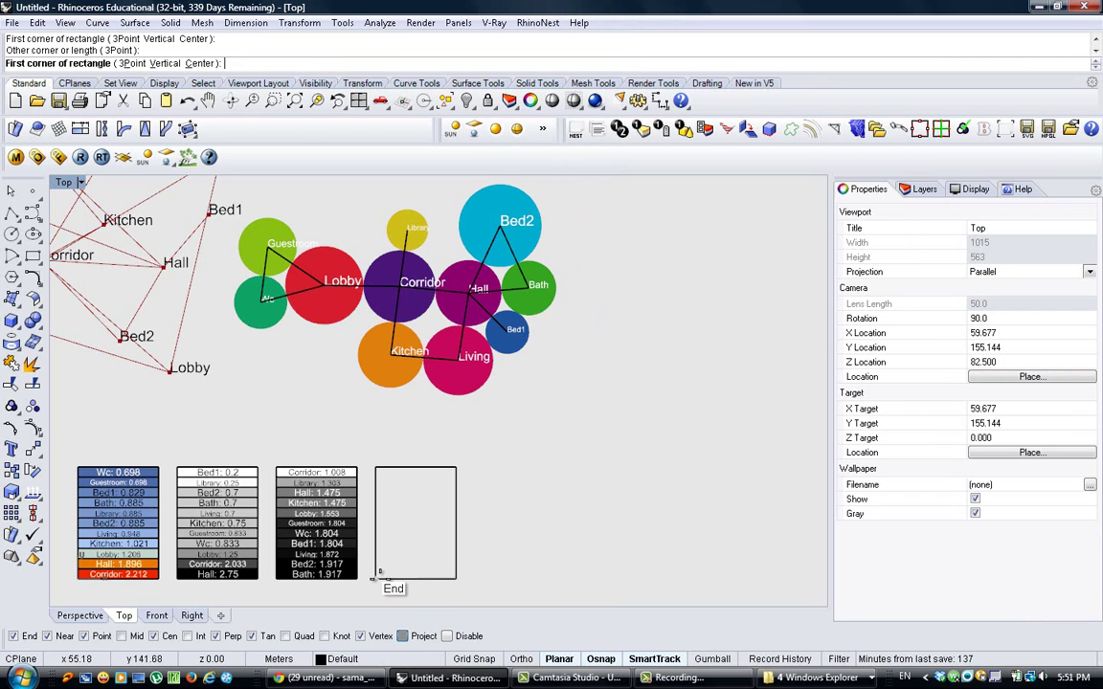
pyautogui.click(394, 581)
pyautogui.click(455, 469)
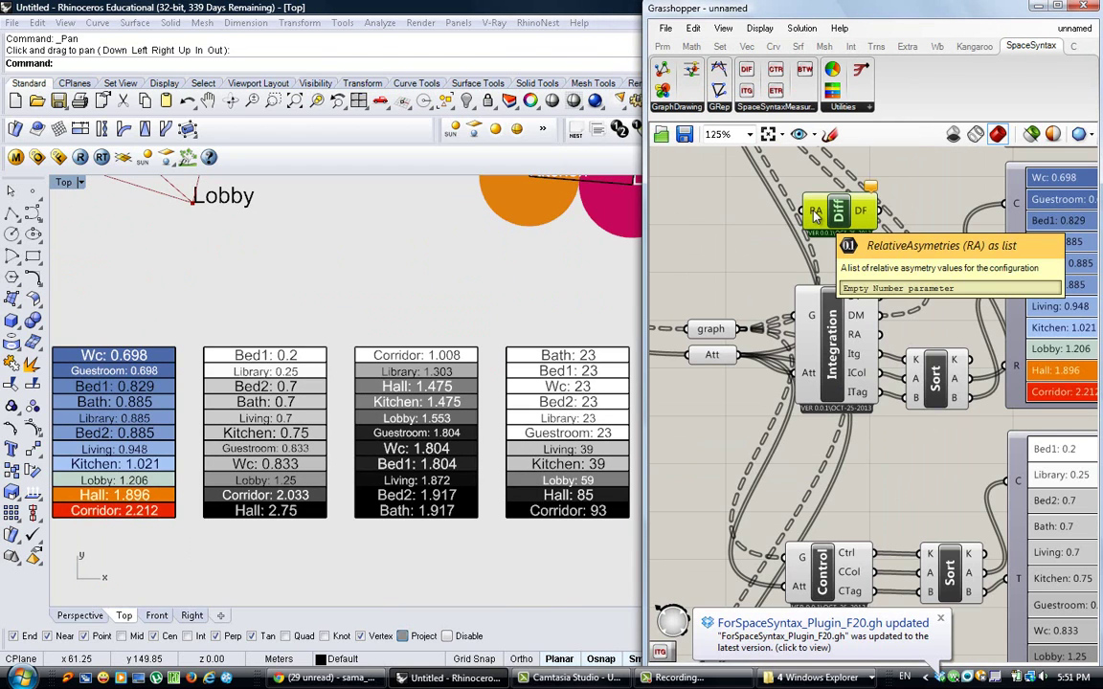
# Step: Wire Integration's RA output into the Diff component above it and connect Diff's DF output to a panel placed below Diff
pyautogui.moveTo(806, 211); pyautogui.dragTo(789, 300)
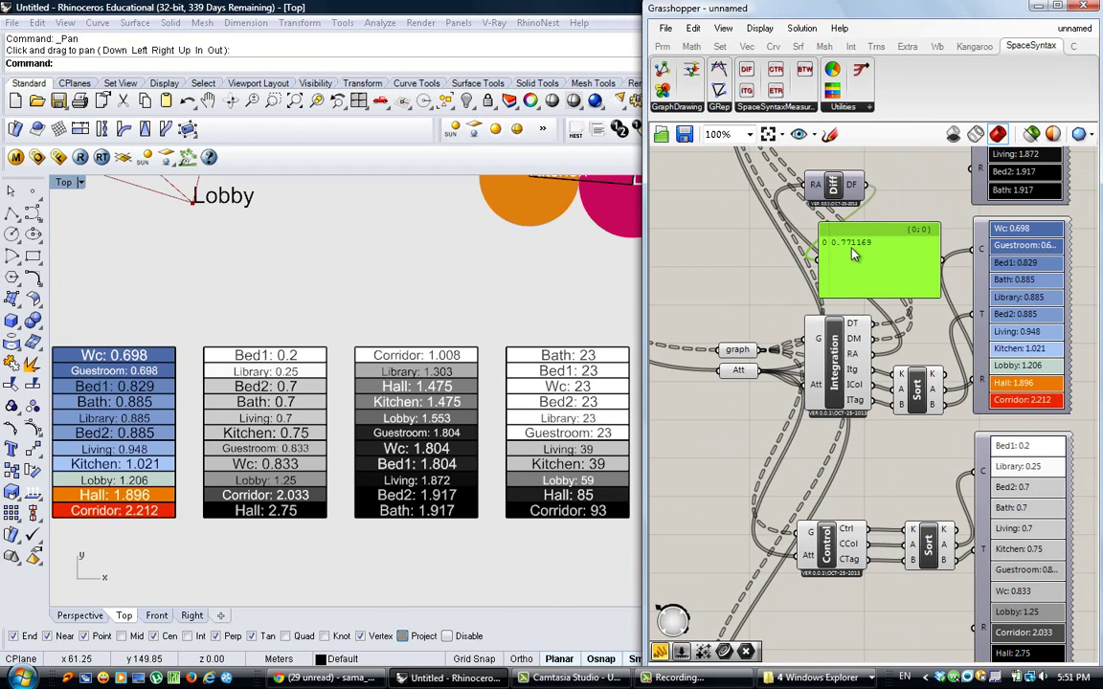
pyautogui.moveTo(854, 250); pyautogui.dragTo(837, 236)
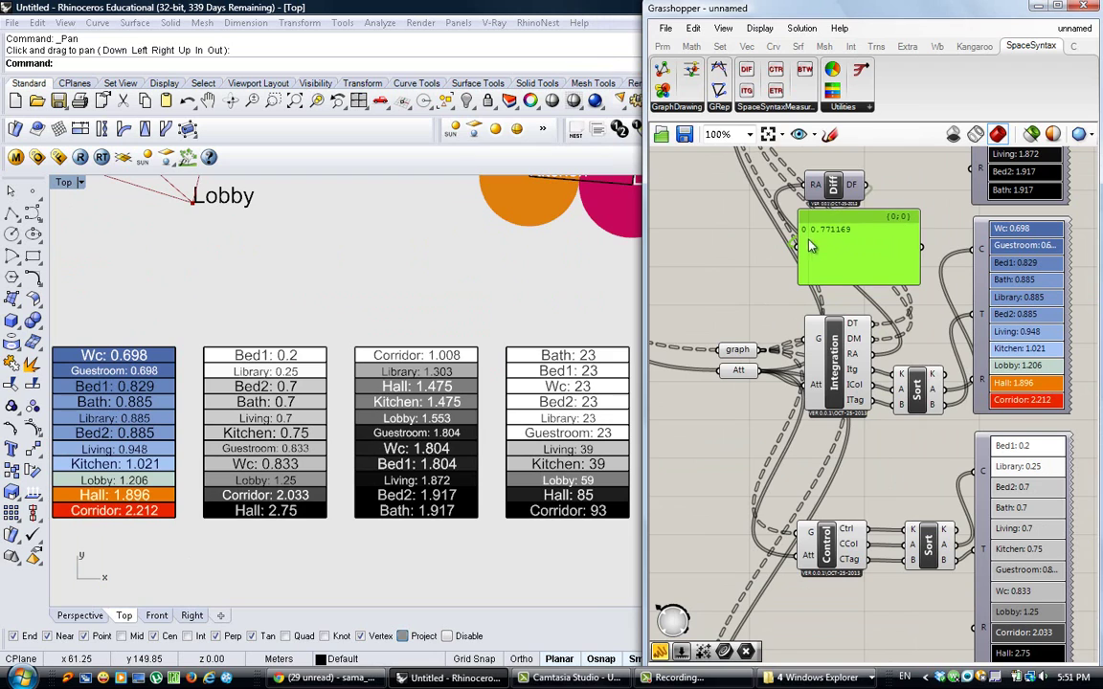
# Step: Read the help description of the Diff component to see how the difference factor is defined
pyautogui.rightClick(833, 189)
pyautogui.click(940, 248)
pyautogui.moveTo(751, 171); pyautogui.dragTo(934, 248)
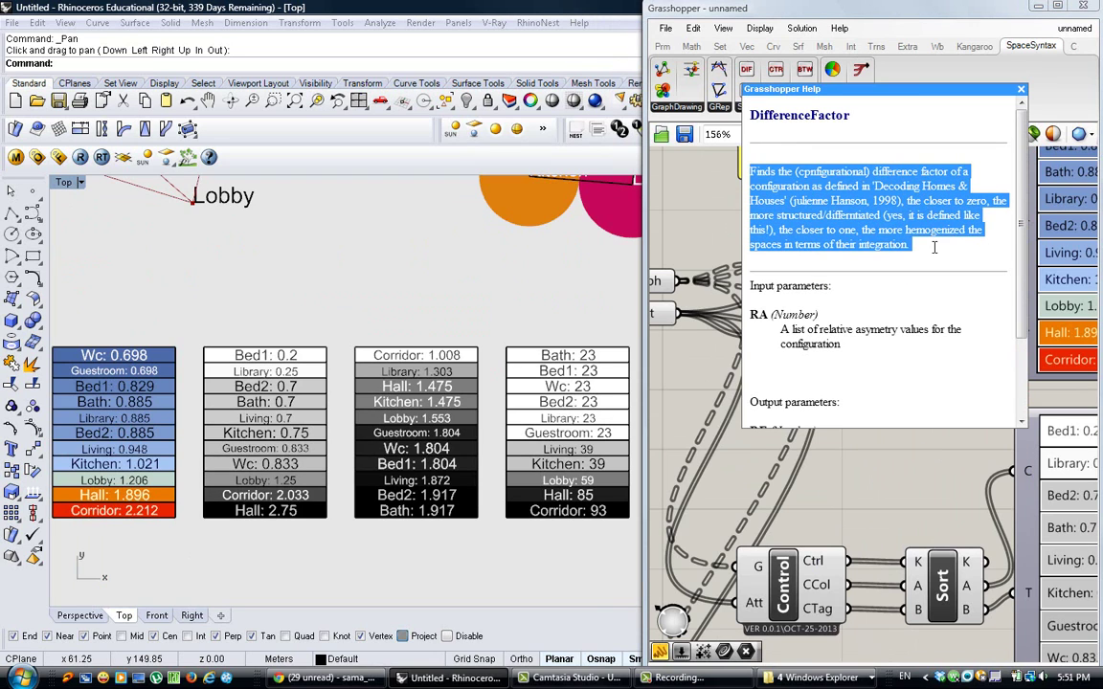
pyautogui.click(919, 393)
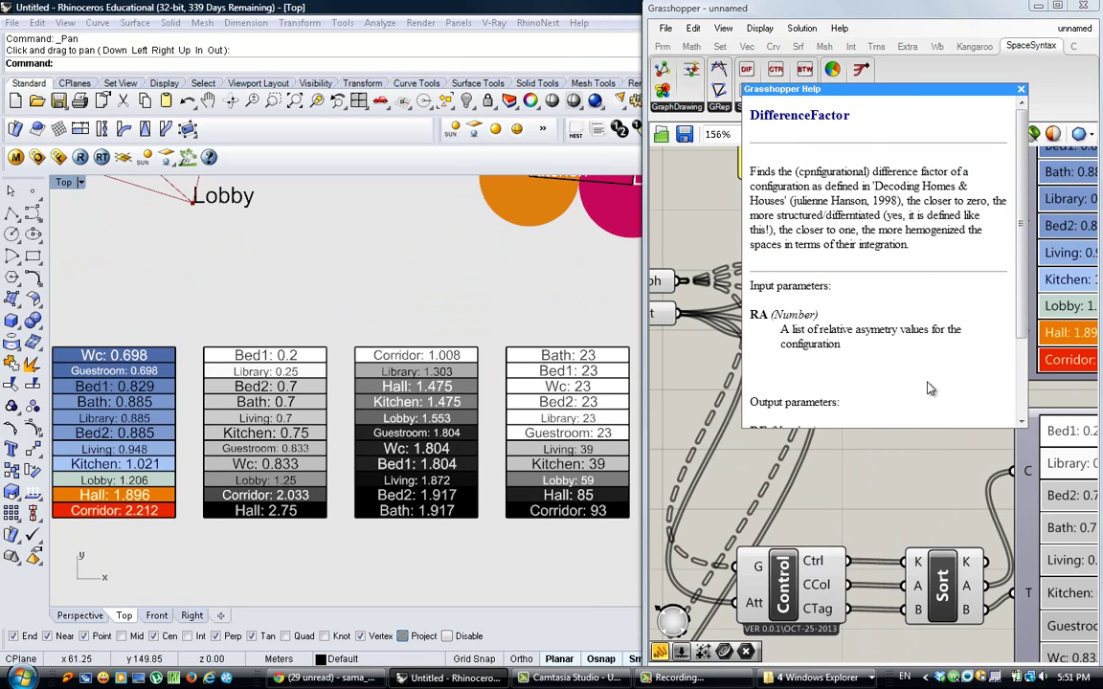
pyautogui.click(1021, 90)
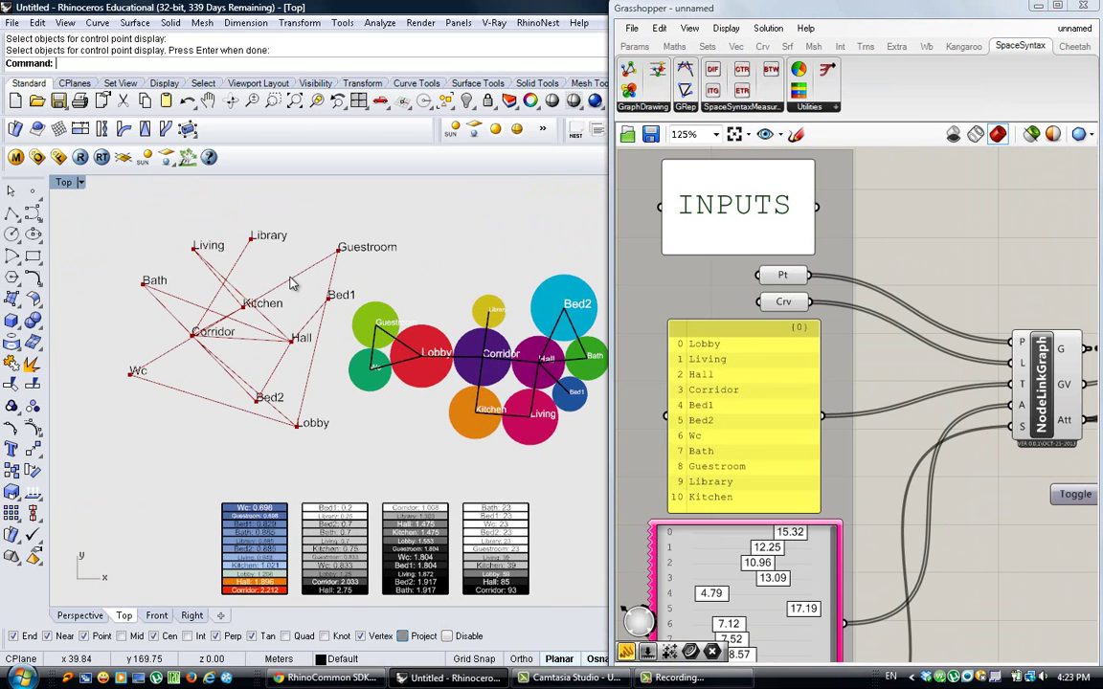
# Step: Try reconnecting the Guestroom–Wc link by moving its Wc end point onto Library, and undo the move
pyautogui.click(291, 280)
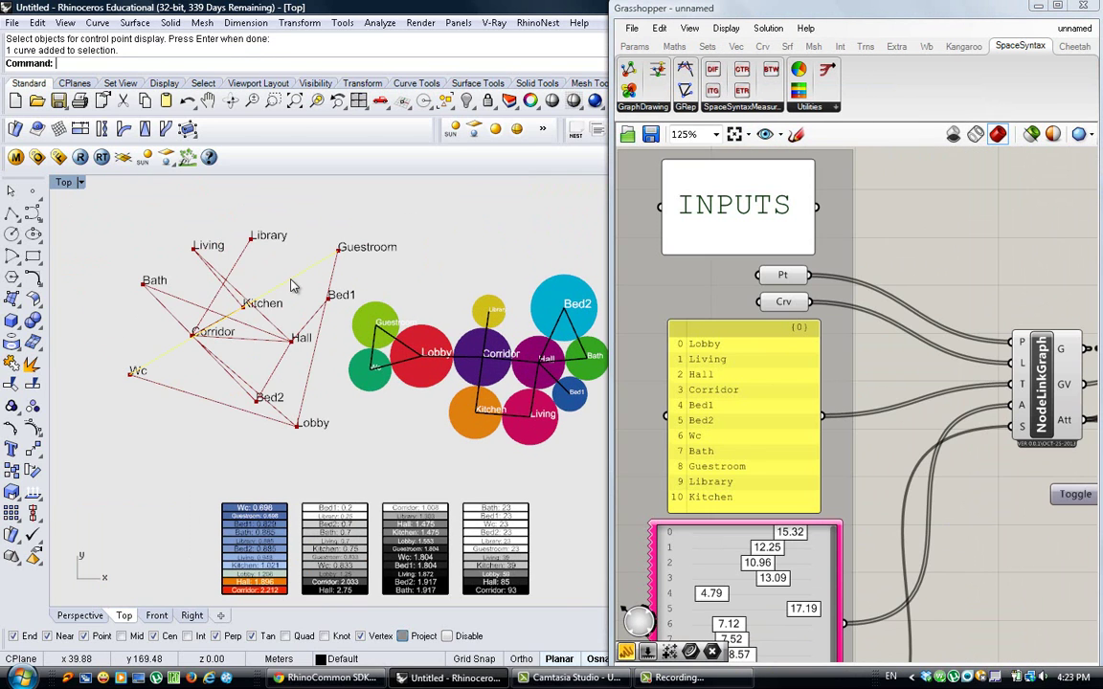
pyautogui.click(33, 430)
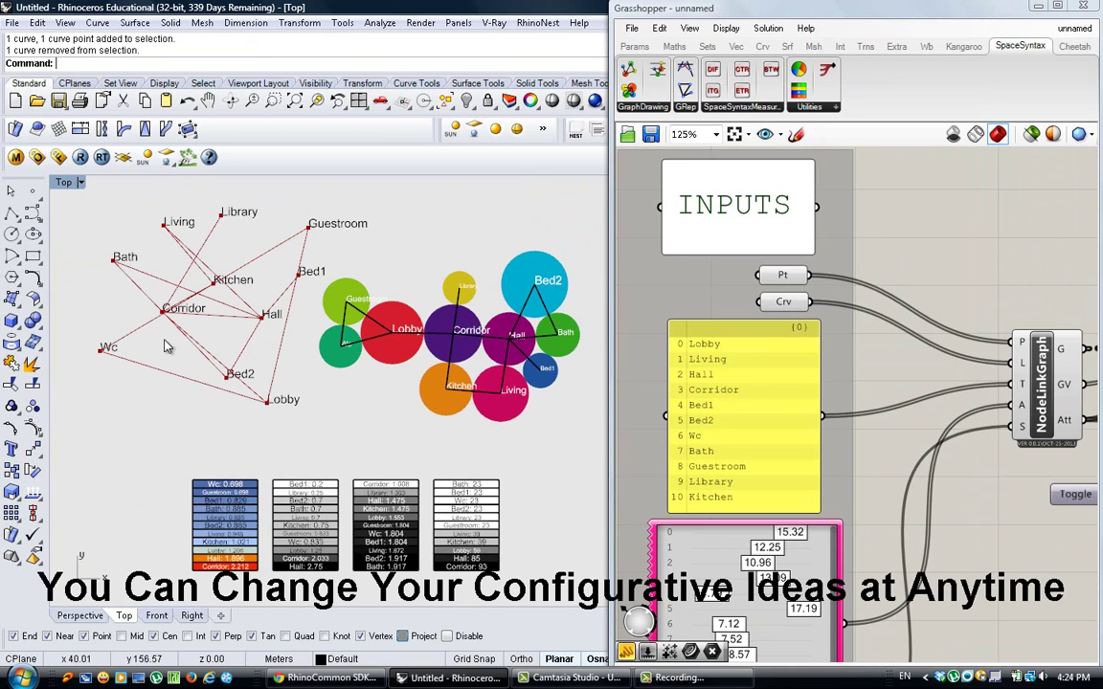
pyautogui.click(136, 330)
pyautogui.moveTo(142, 342); pyautogui.dragTo(224, 218)
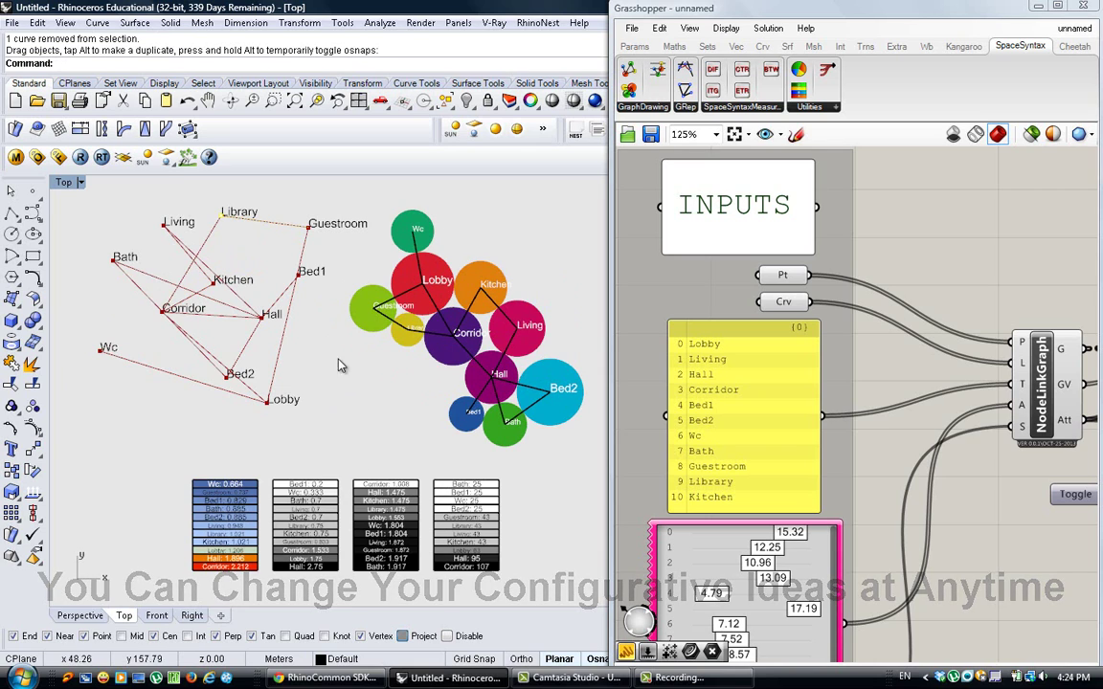
pyautogui.hotkey('ctrl', 'z')
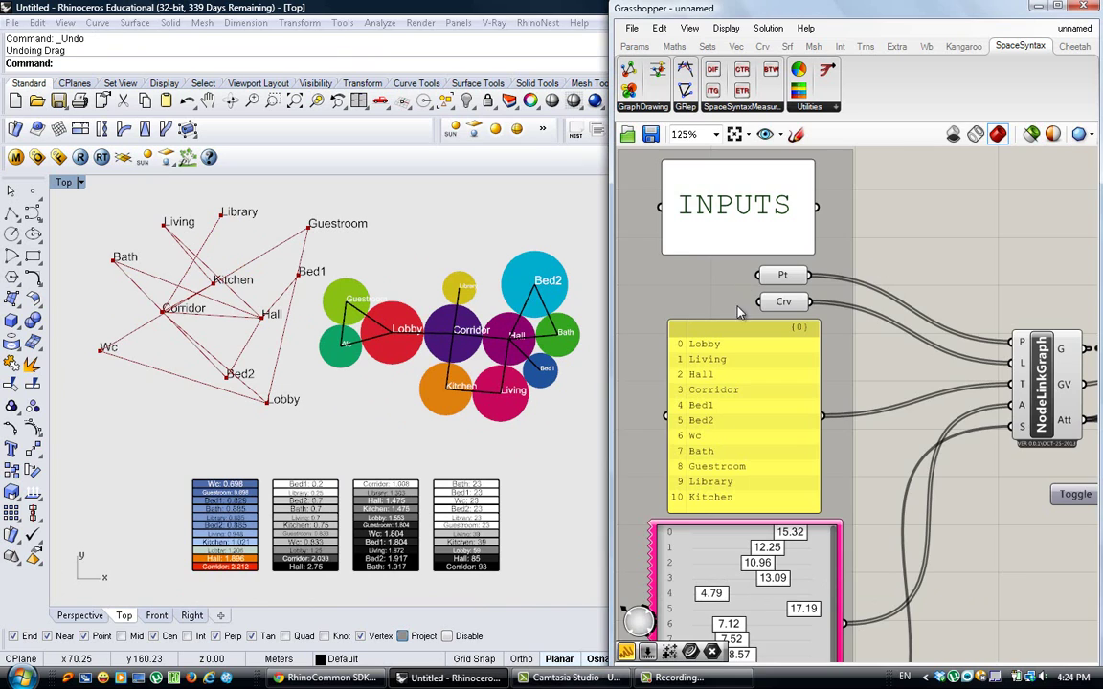
# Step: Add a JustifiedGraph component on the empty canvas beside the group of legends
pyautogui.scroll(-6, 744, 294)
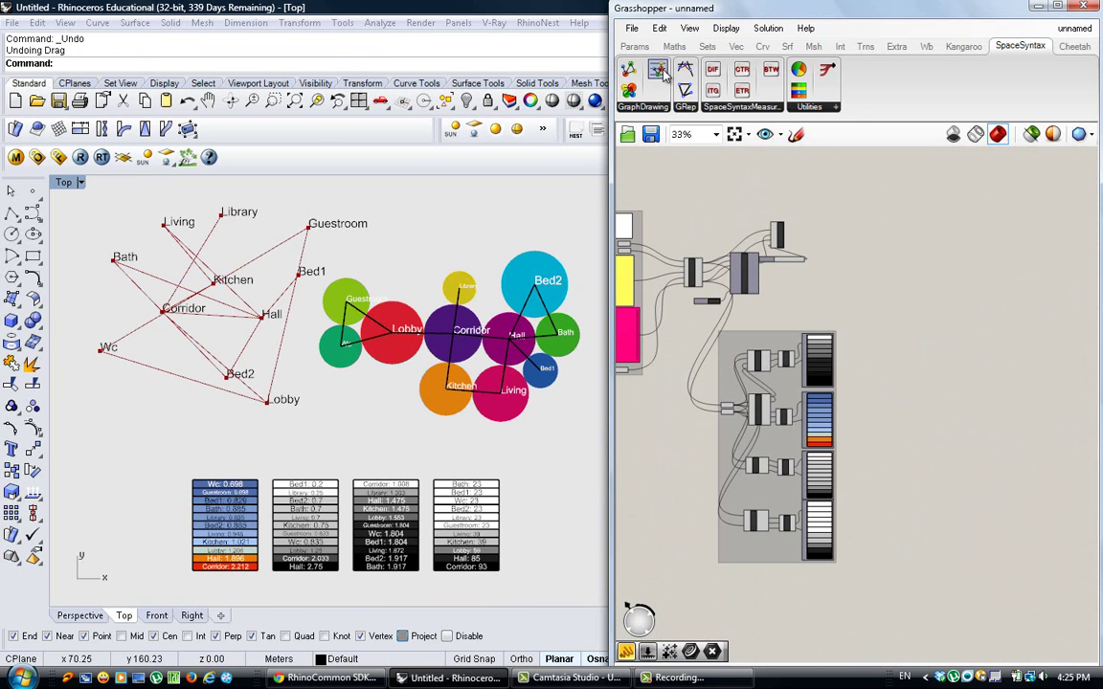
pyautogui.click(661, 72)
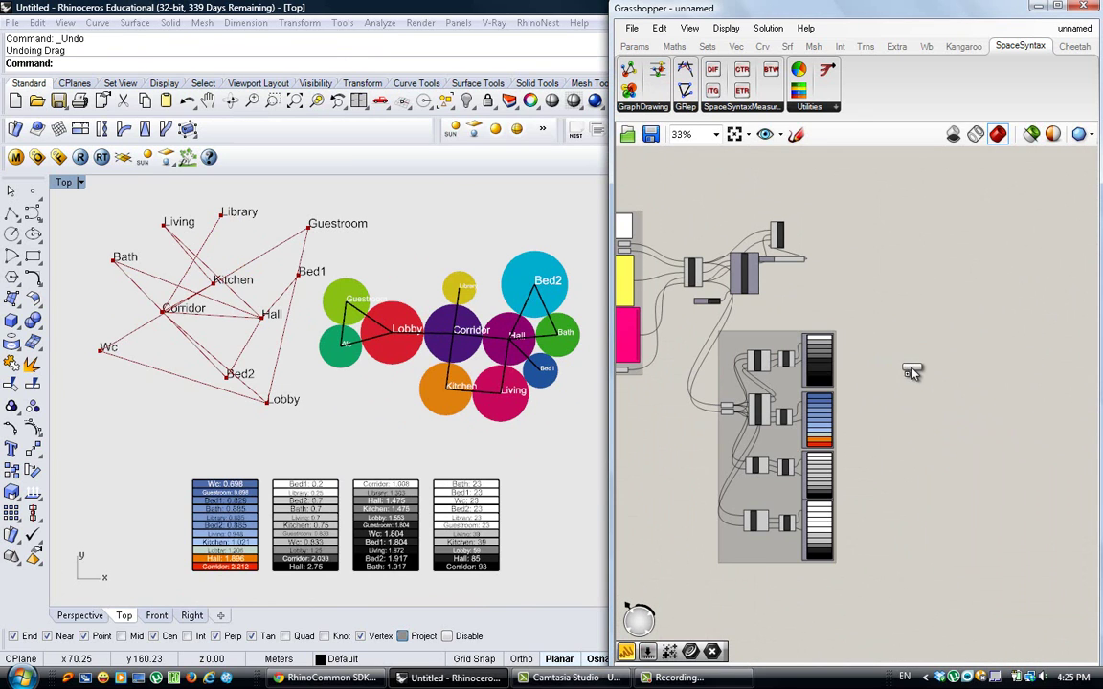
pyautogui.click(908, 371)
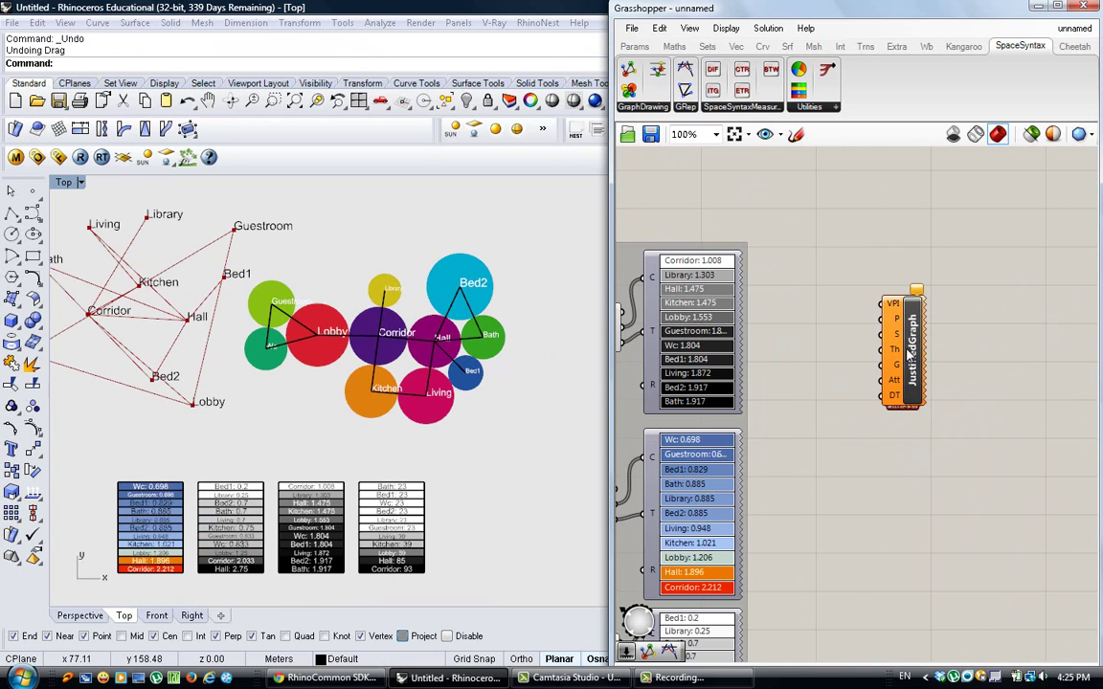
# Step: Duplicate the room-name panel from the inputs group and place the copy above the JustifiedGraph component
pyautogui.scroll(-5, 902, 349)
pyautogui.scroll(4, 693, 300)
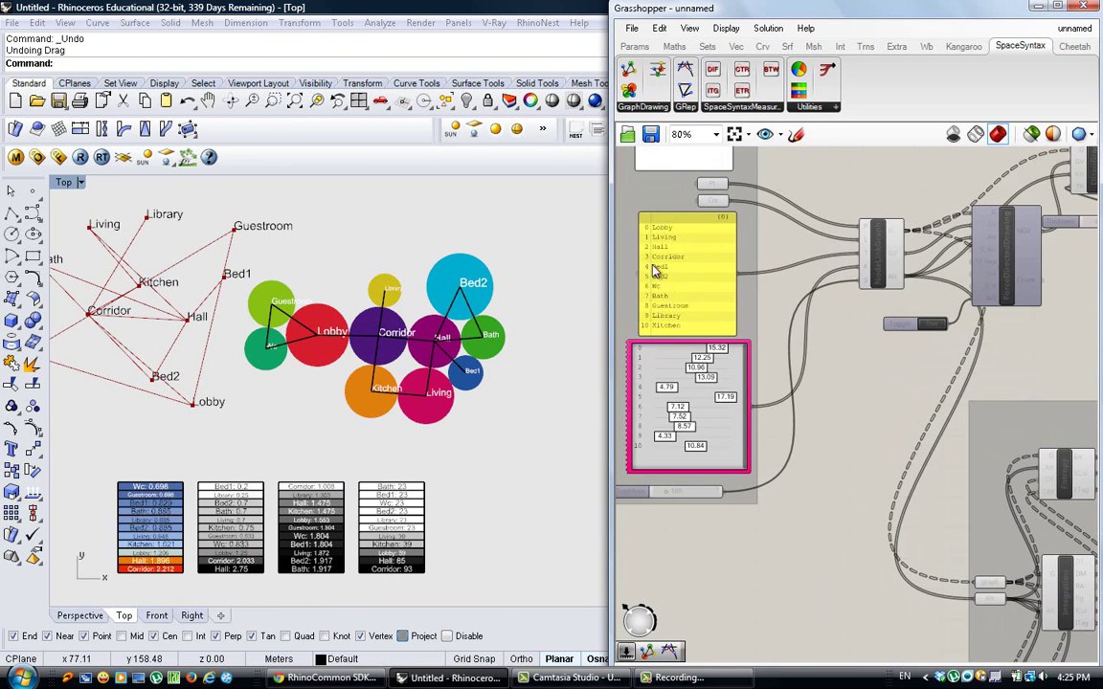
pyautogui.click(673, 284)
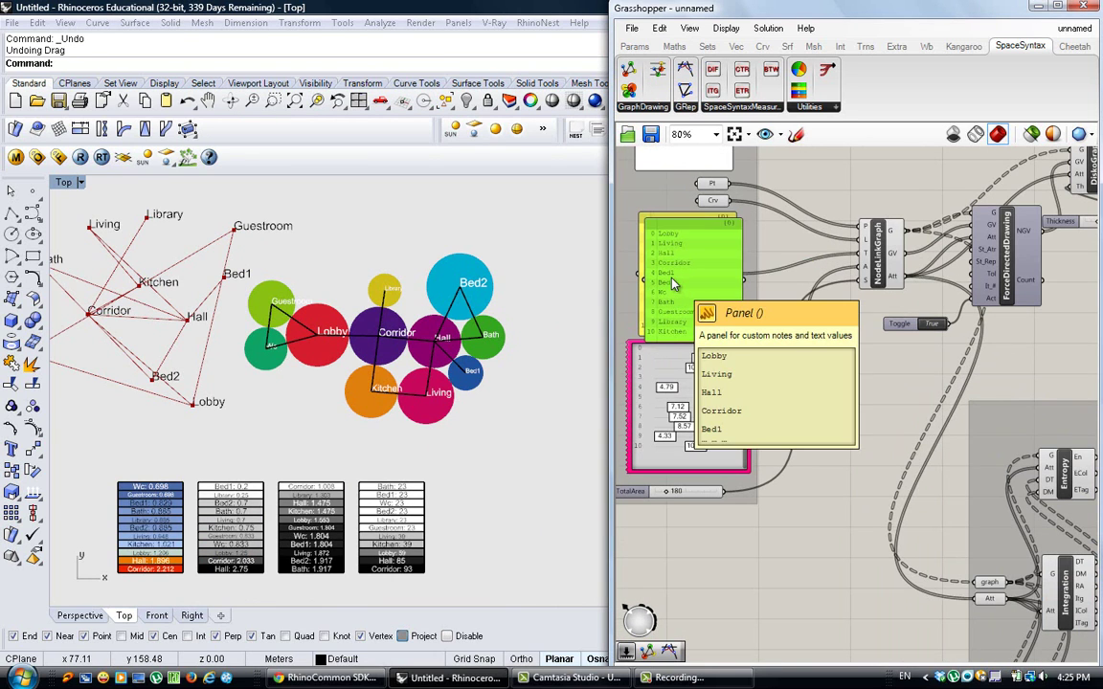
pyautogui.scroll(-2, 673, 285)
pyautogui.moveTo(705, 279); pyautogui.dragTo(1031, 297)
# Step: Create a number slider from the value 10 below the copied room panel and wire it into JustifiedGraph's VPI input
pyautogui.scroll(3, 829, 354)
pyautogui.doubleClick(829, 348)
pyautogui.write('10')
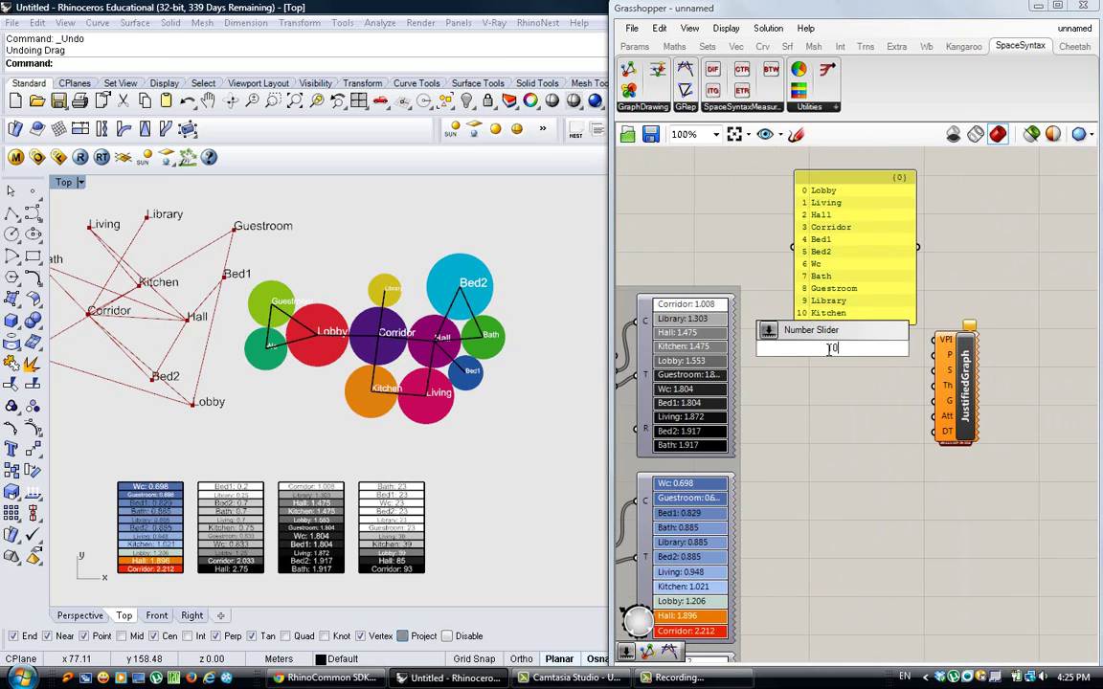
pyautogui.click(771, 330)
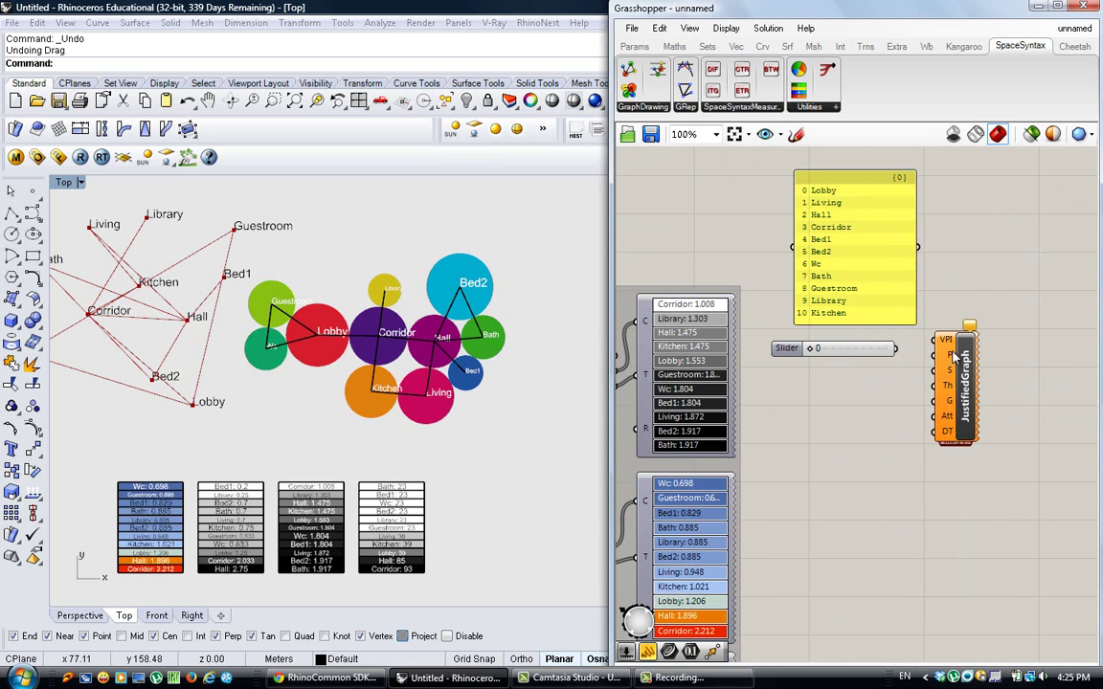
pyautogui.moveTo(896, 348); pyautogui.dragTo(991, 363)
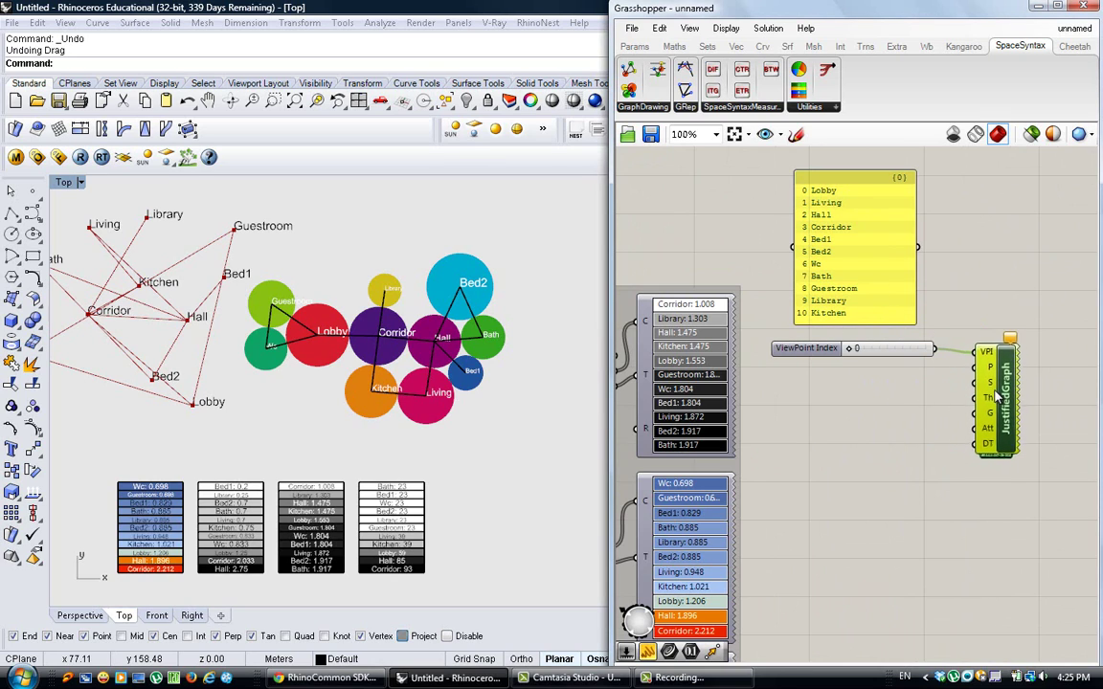
# Step: Set one plane for JustifiedGraph's P input beside the bubble diagram, with a horizontal X axis and a Y axis pointing up
pyautogui.rightClick(992, 367)
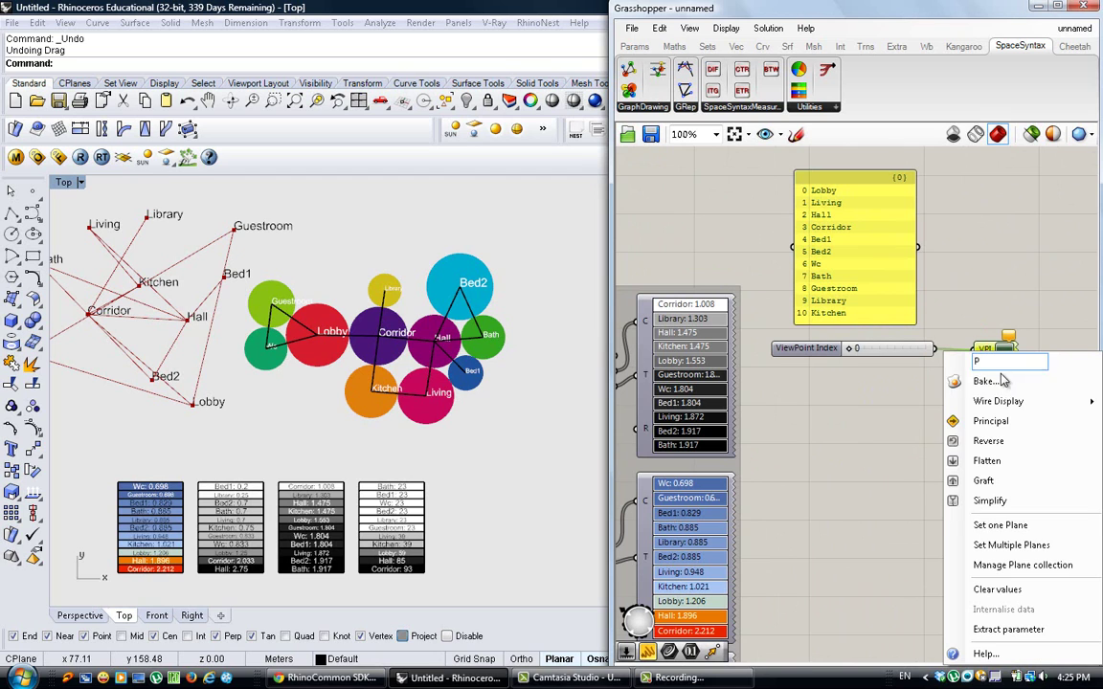
pyautogui.click(999, 525)
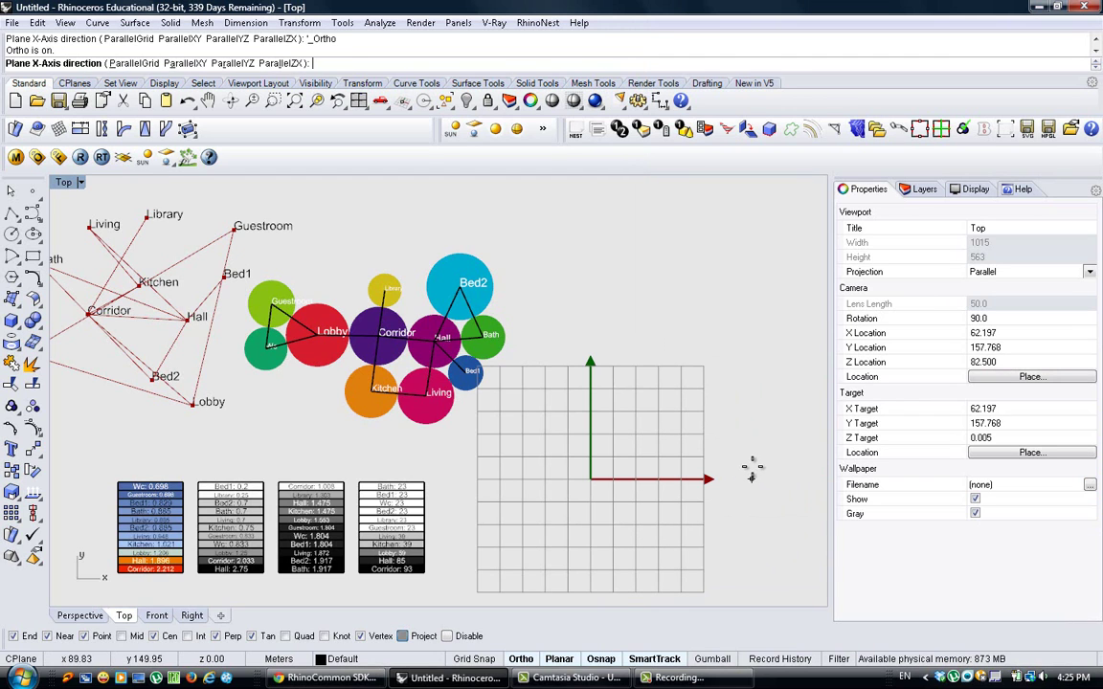
pyautogui.click(751, 469)
pyautogui.click(657, 272)
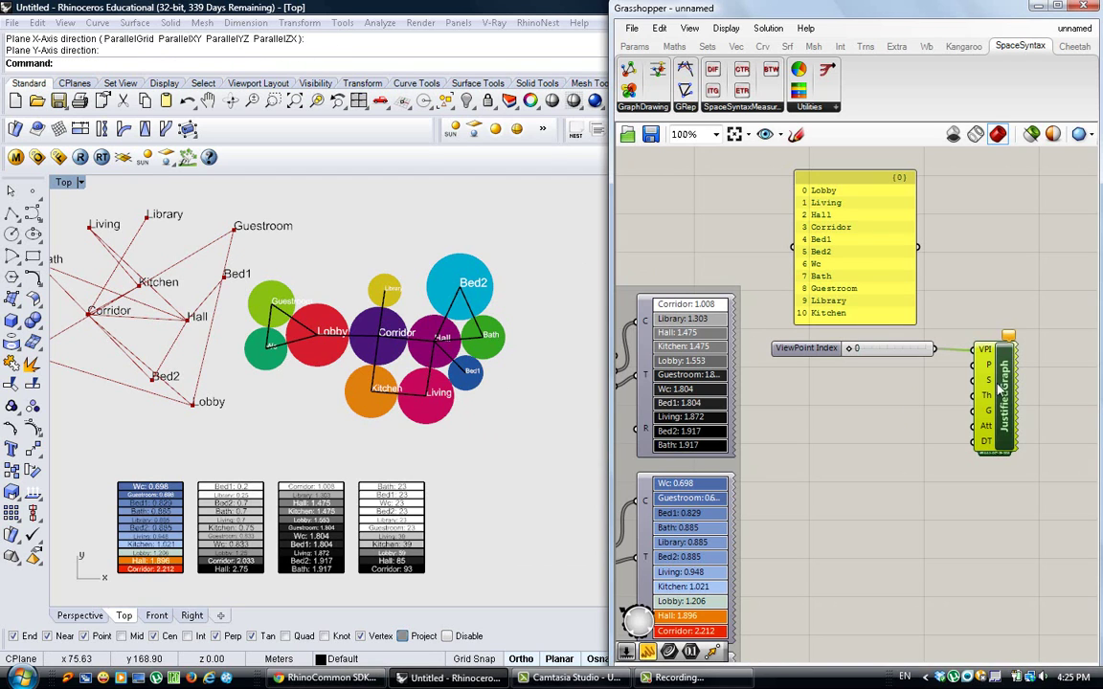
# Step: Create two number sliders with the value 2 below the viewpoint slider and wire them into JustifiedGraph's S and Th inputs
pyautogui.moveTo(989, 382)
pyautogui.doubleClick(880, 397)
pyautogui.write('Number Slider')
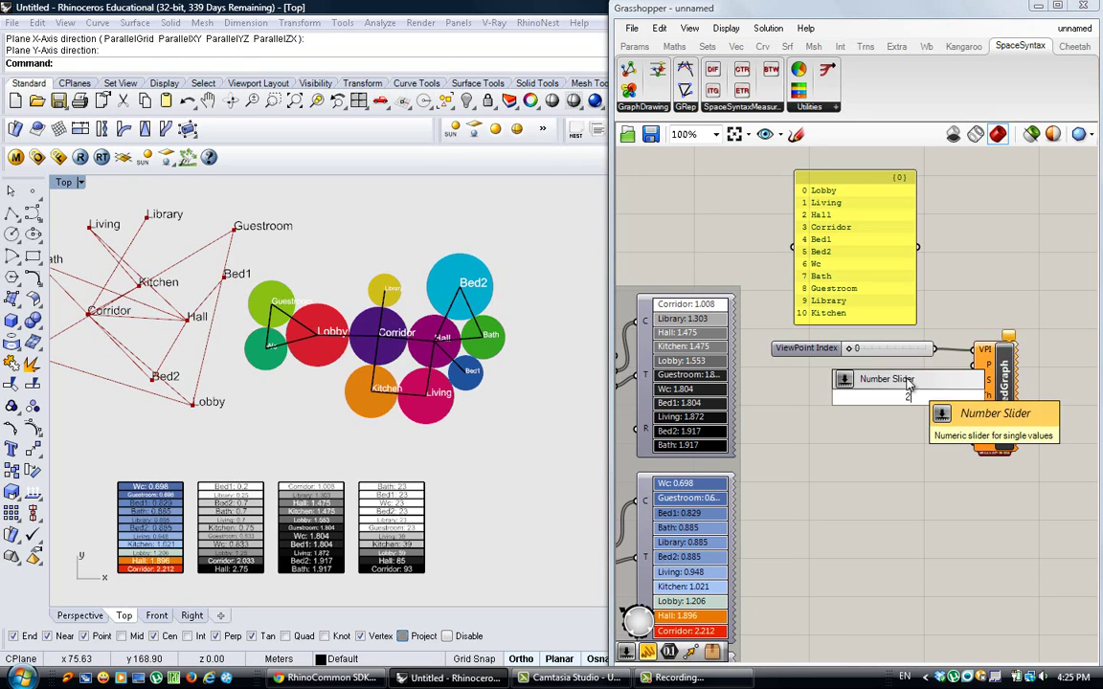
pyautogui.press('Return')
pyautogui.moveTo(946, 400); pyautogui.dragTo(897, 386)
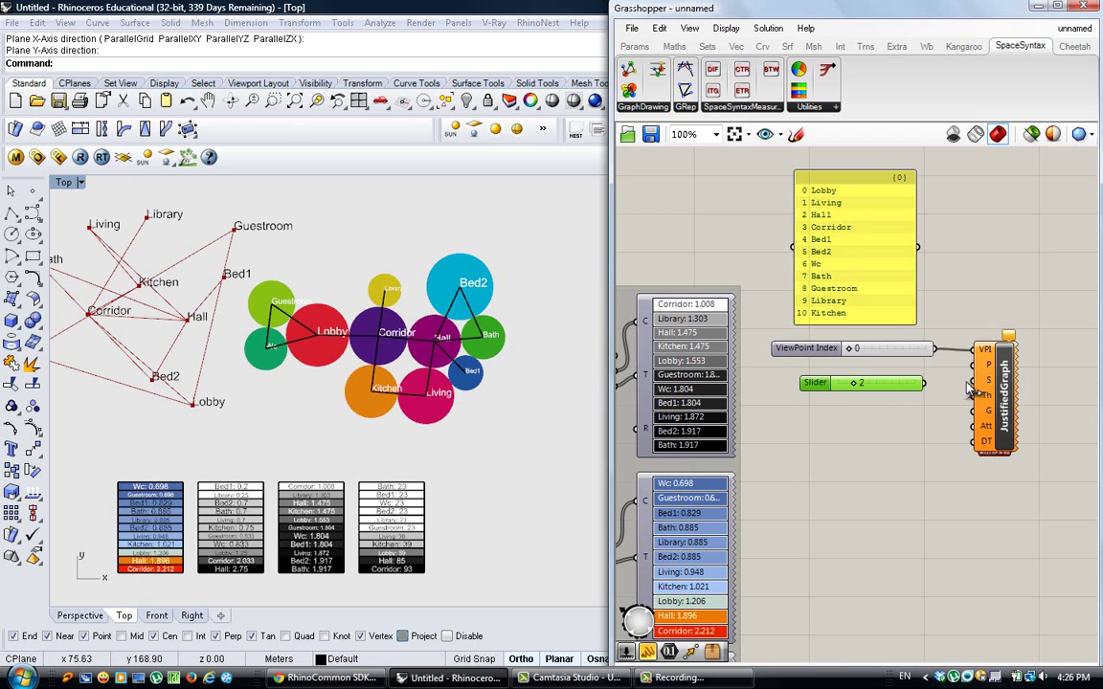
pyautogui.moveTo(968, 381); pyautogui.dragTo(928, 404)
pyautogui.hotkey('ctrl', 'v')
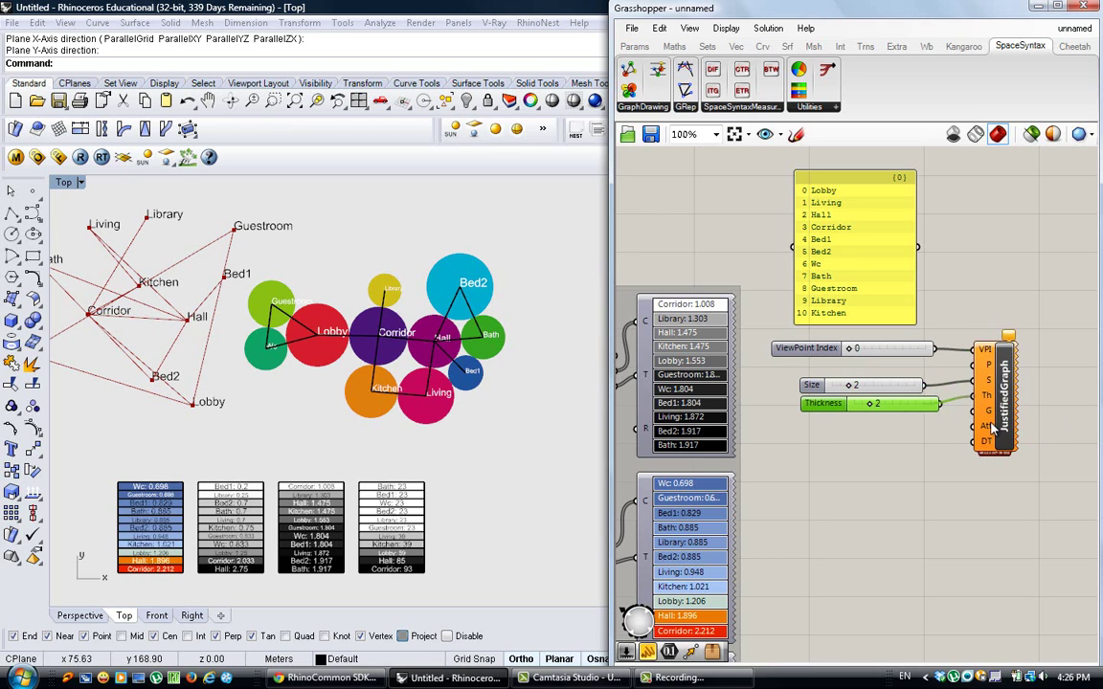
# Step: Wire the graph and Att parameters into JustifiedGraph's G and Att inputs and Integration's DT output into its DT input
pyautogui.scroll(-3, 992, 418)
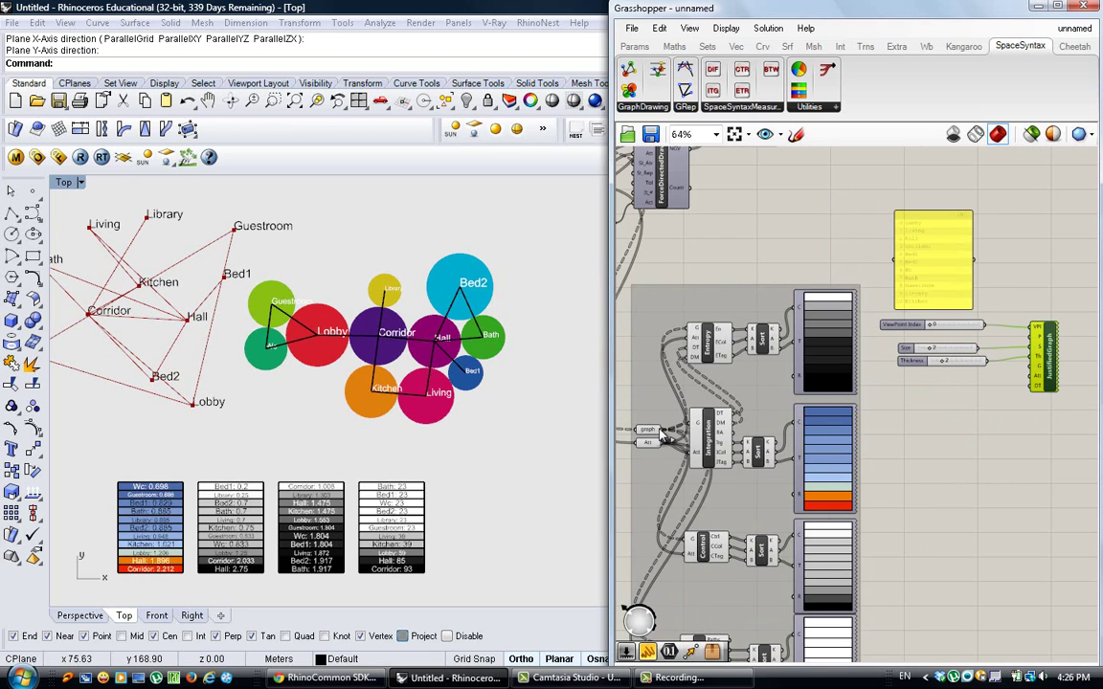
pyautogui.moveTo(663, 432)
pyautogui.mouseDown()
pyautogui.moveTo(926, 338)
pyautogui.moveTo(1032, 367)
pyautogui.moveTo(658, 443)
pyautogui.mouseUp()
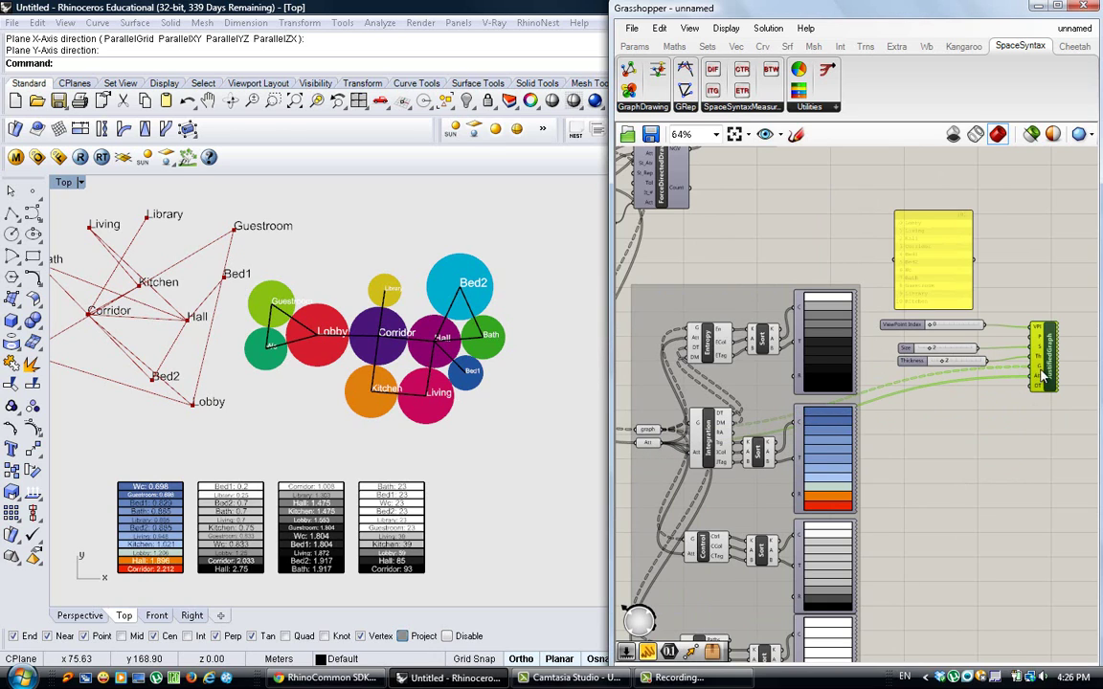
pyautogui.scroll(1, 999, 388)
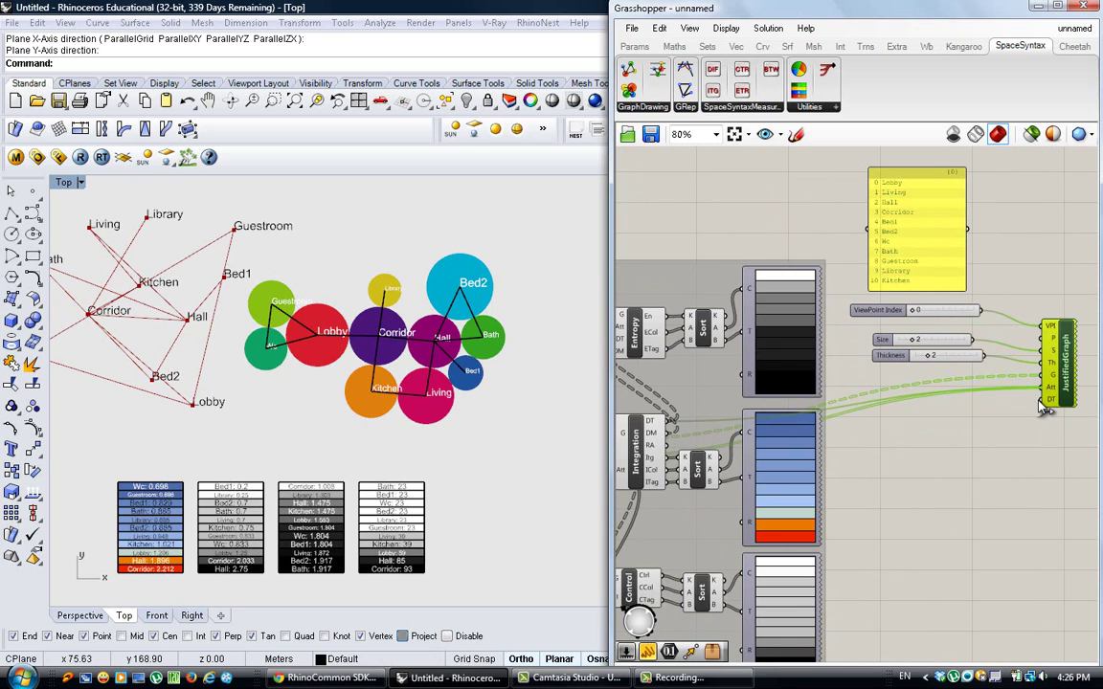
pyautogui.scroll(-1, 930, 362)
# Step: Set the justified graph's Size slider to 6
pyautogui.click(509, 482)
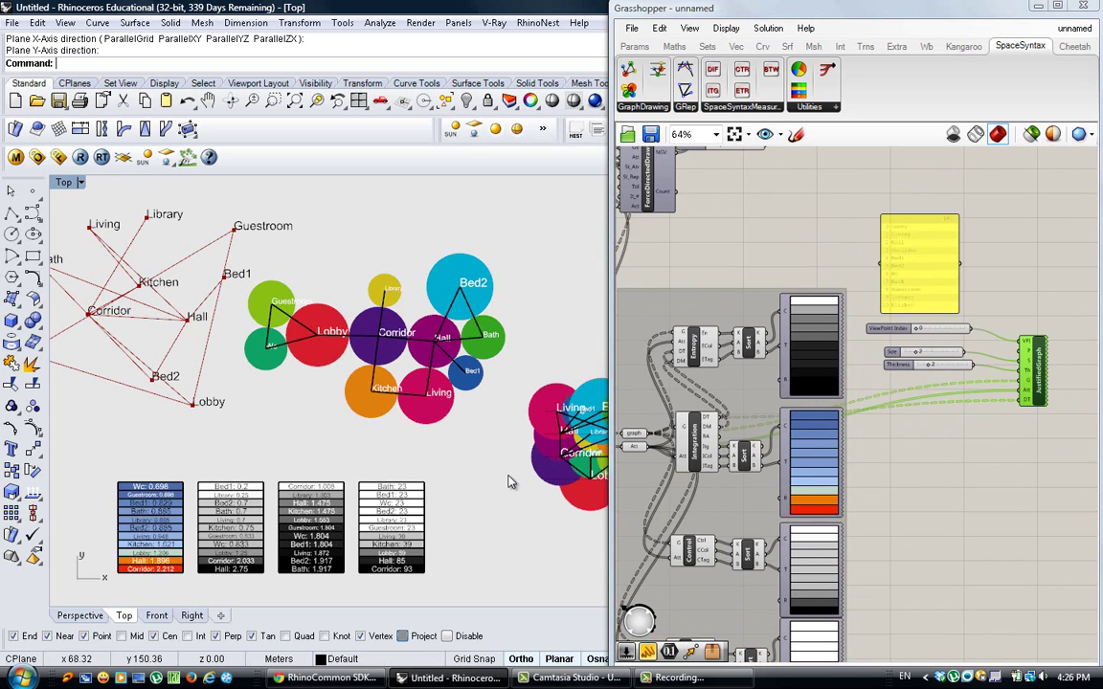
pyautogui.scroll(-4, 542, 456)
pyautogui.scroll(8, 559, 453)
pyautogui.scroll(2, 902, 418)
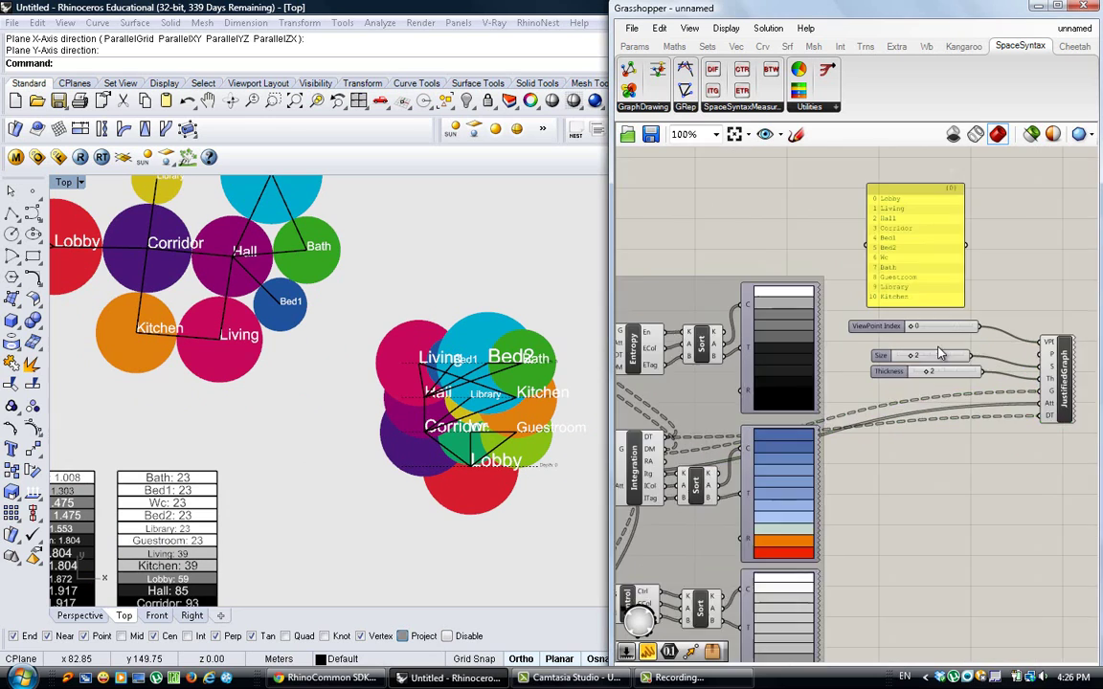
pyautogui.moveTo(900, 361); pyautogui.dragTo(944, 361)
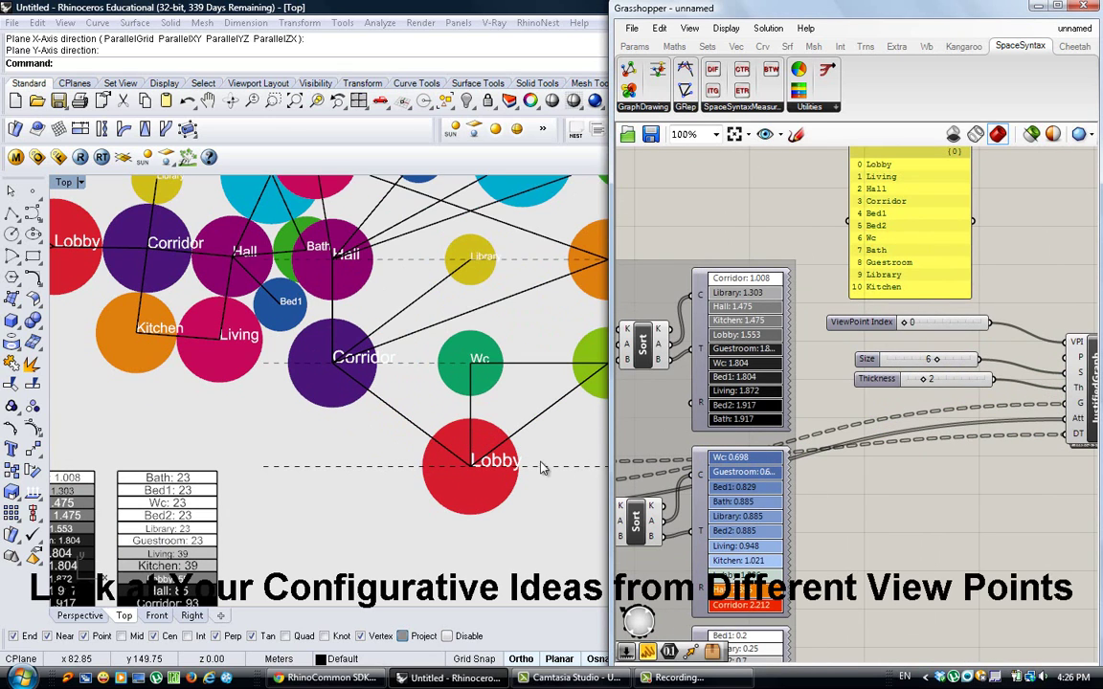
pyautogui.scroll(-3, 311, 443)
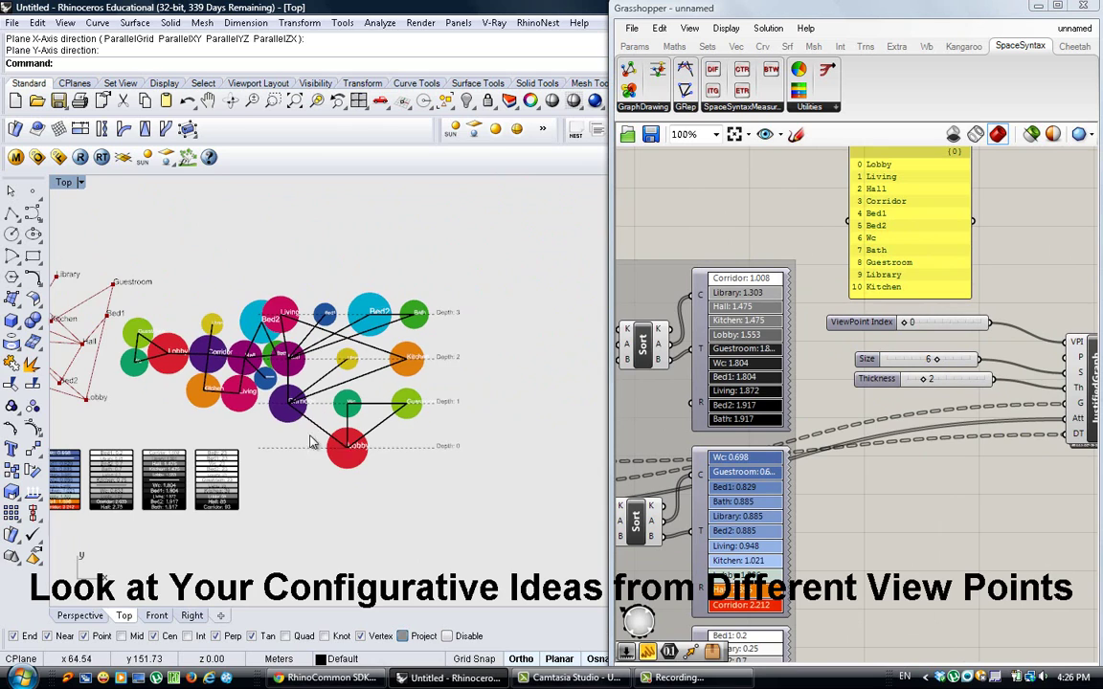
# Step: Set a new plane for JustifiedGraph's P input on empty ground clear of the bubble diagram, with a horizontal X axis and upward Y axis
pyautogui.rightClick(1079, 362)
pyautogui.click(995, 524)
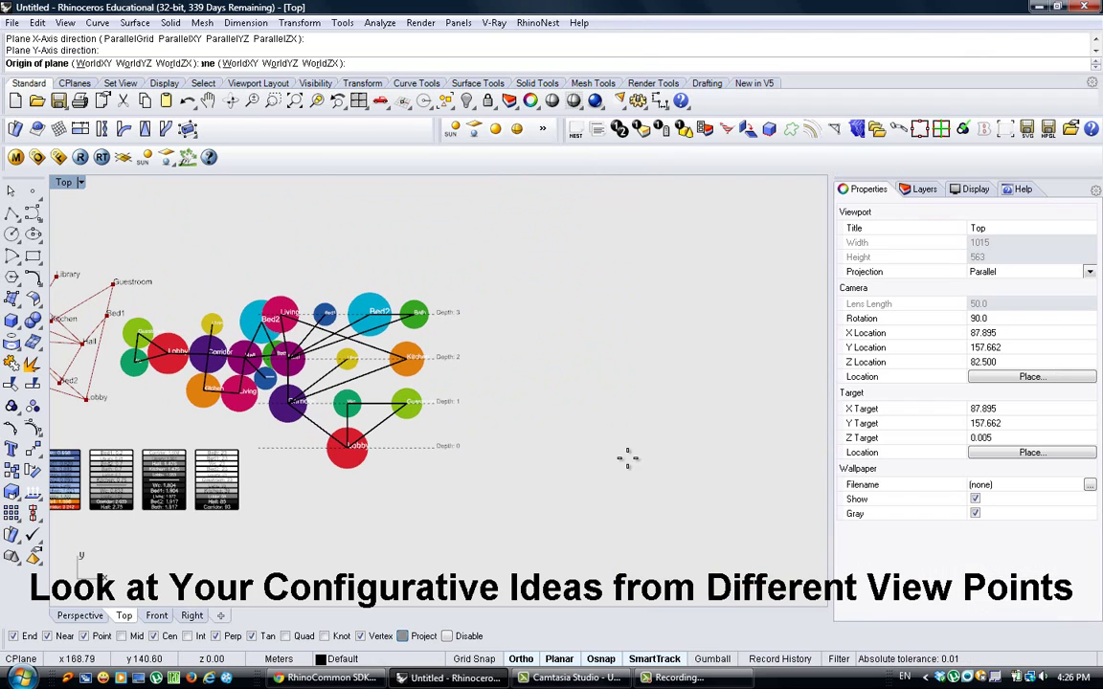
pyautogui.click(519, 430)
pyautogui.click(598, 428)
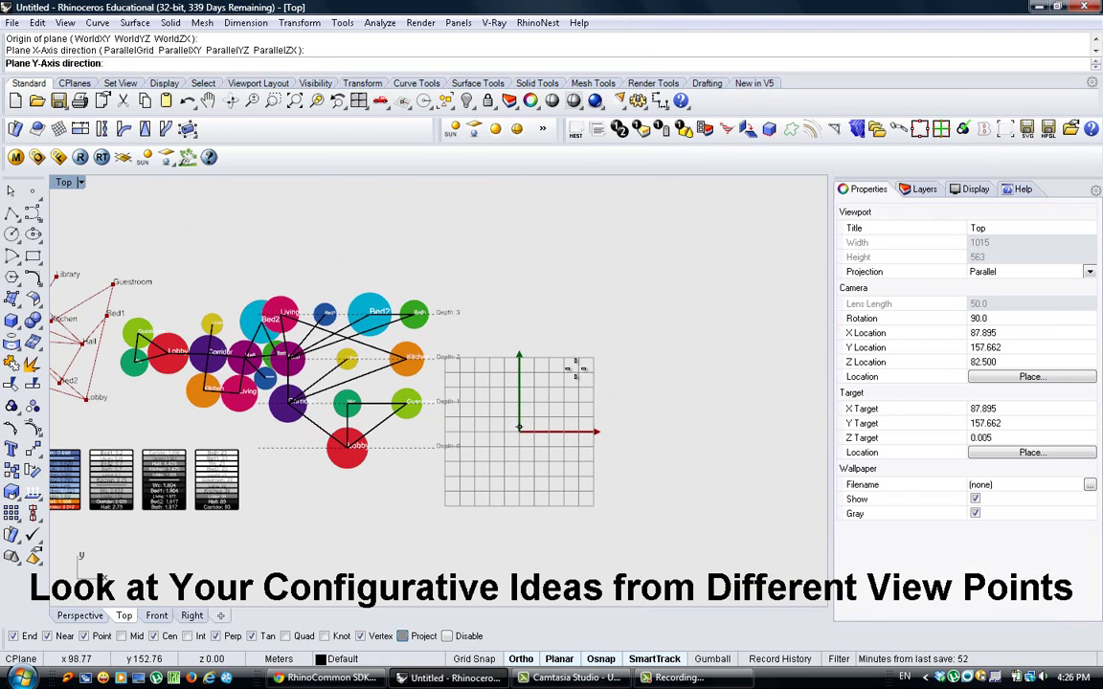
pyautogui.click(507, 256)
pyautogui.click(334, 424)
pyautogui.scroll(-6, 334, 424)
pyautogui.scroll(10, 520, 382)
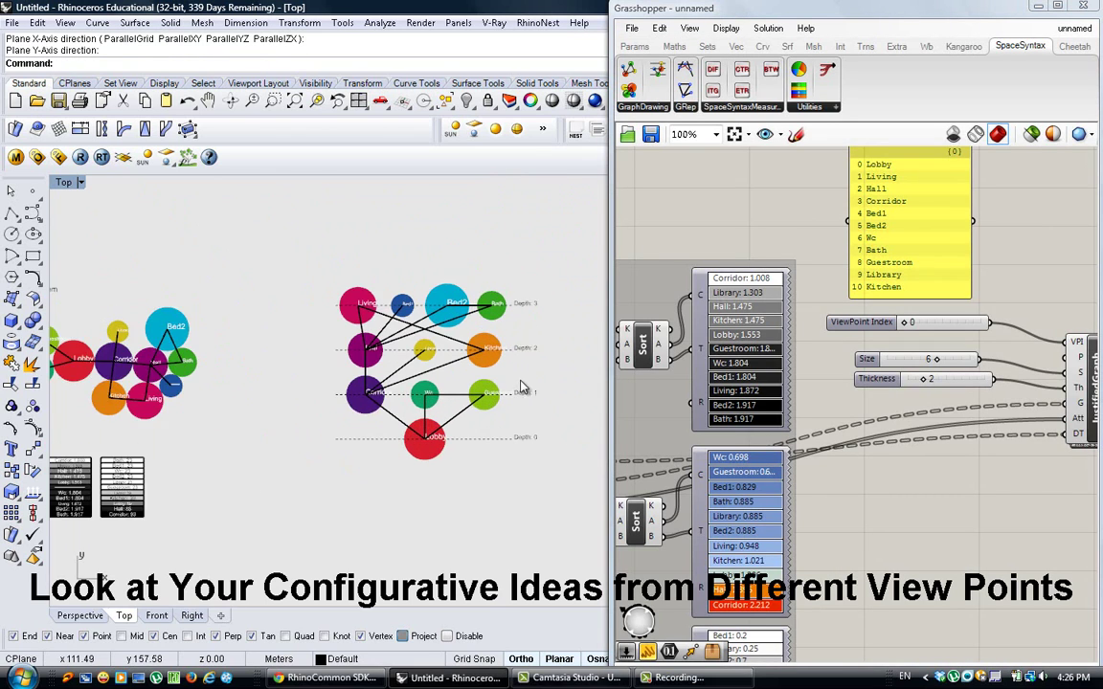
# Step: Set the ViewPoint Index slider to 10 to draw the justified graph from the Kitchen
pyautogui.scroll(2, 398, 386)
pyautogui.click(968, 218)
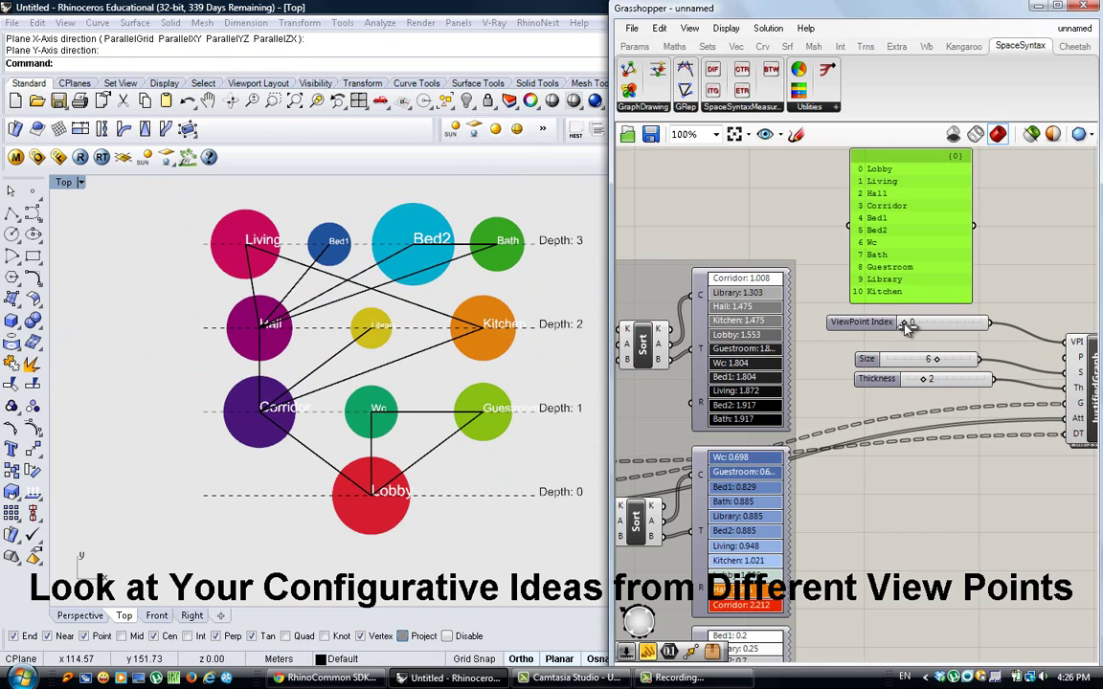
pyautogui.moveTo(907, 326); pyautogui.dragTo(943, 327)
# Step: Randomize the room-area gene pool in the inputs group by 10% and again by 100%
pyautogui.scroll(-8, 879, 324)
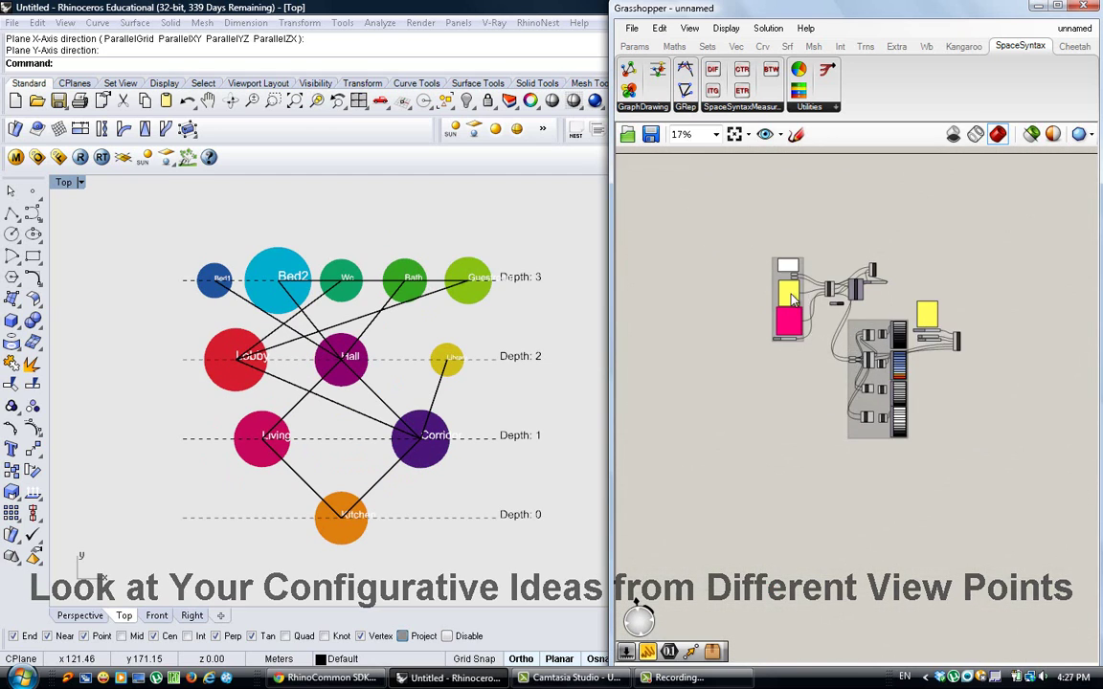
pyautogui.scroll(11, 794, 323)
pyautogui.rightClick(776, 377)
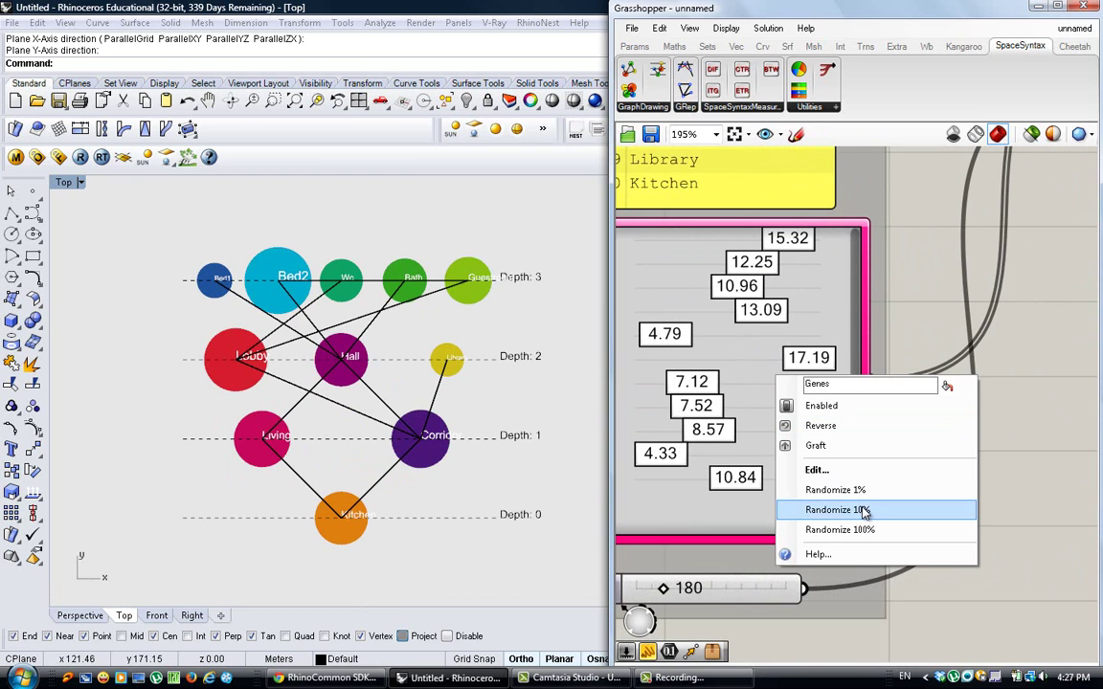
pyautogui.click(864, 511)
pyautogui.rightClick(792, 414)
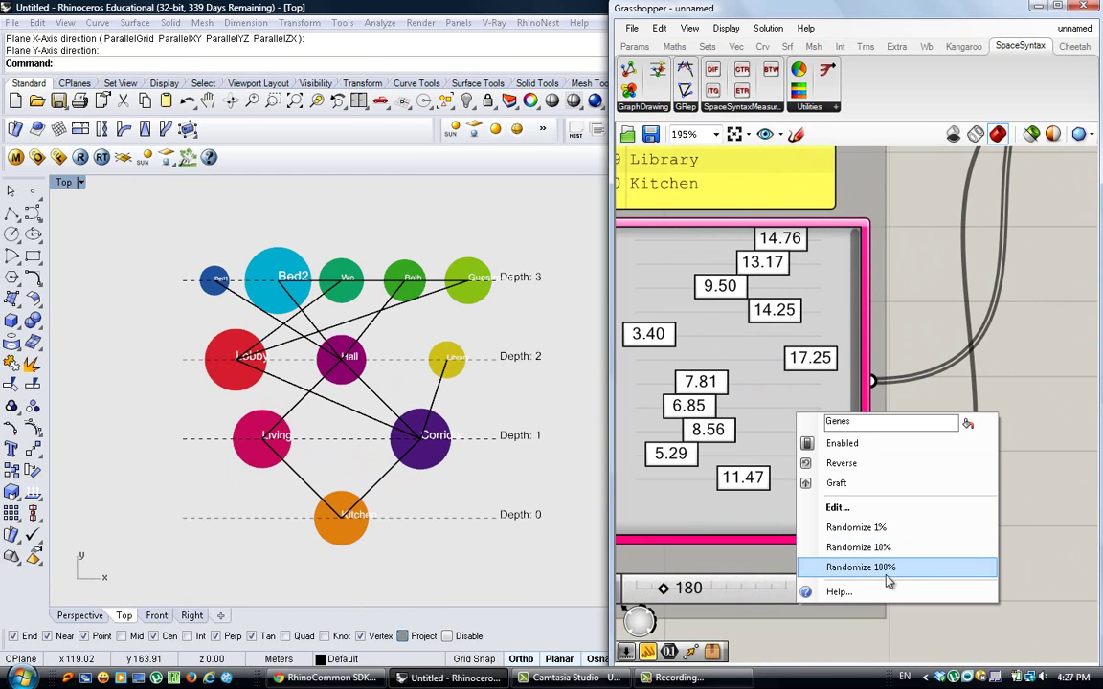
pyautogui.click(866, 564)
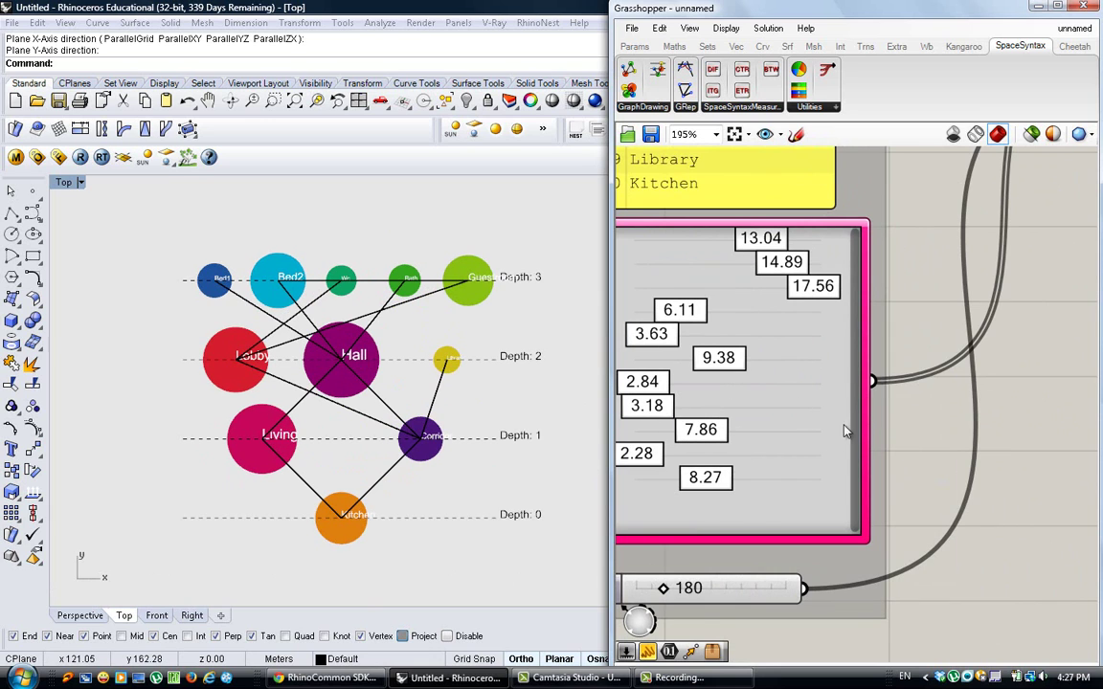
# Step: Set one plane for the Pie component's P input below the graphs and wire NodeLinkGraph's Att output into its Att input
pyautogui.scroll(-4, 845, 431)
pyautogui.scroll(-3, 332, 450)
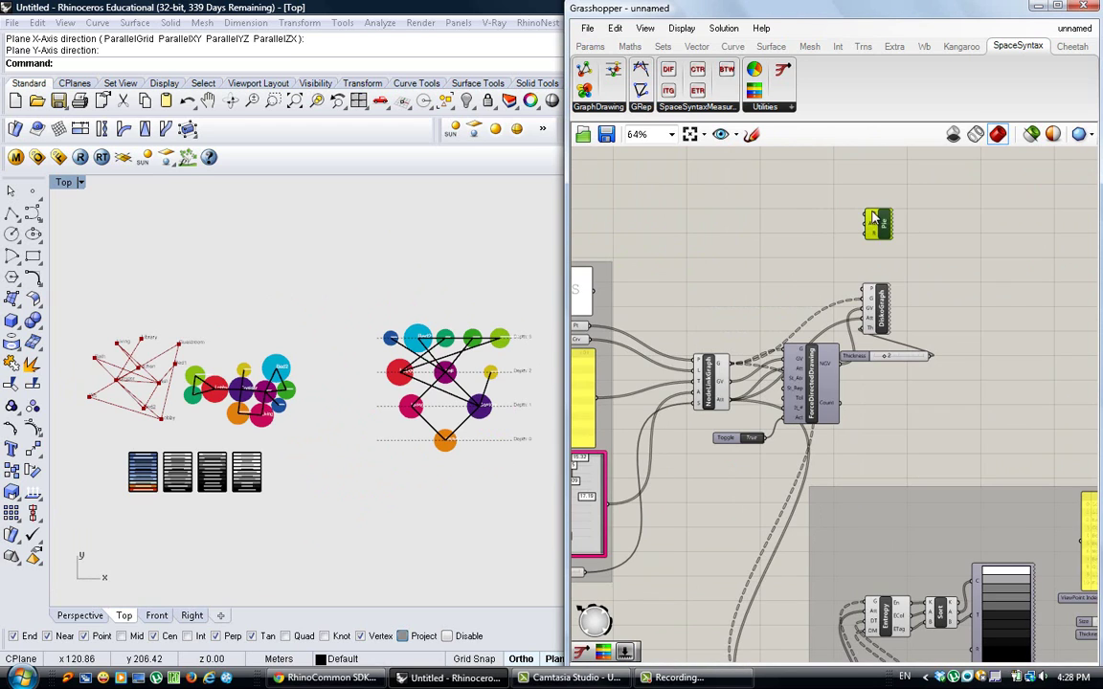
pyautogui.rightClick(873, 218)
pyautogui.moveTo(865, 226); pyautogui.dragTo(731, 399)
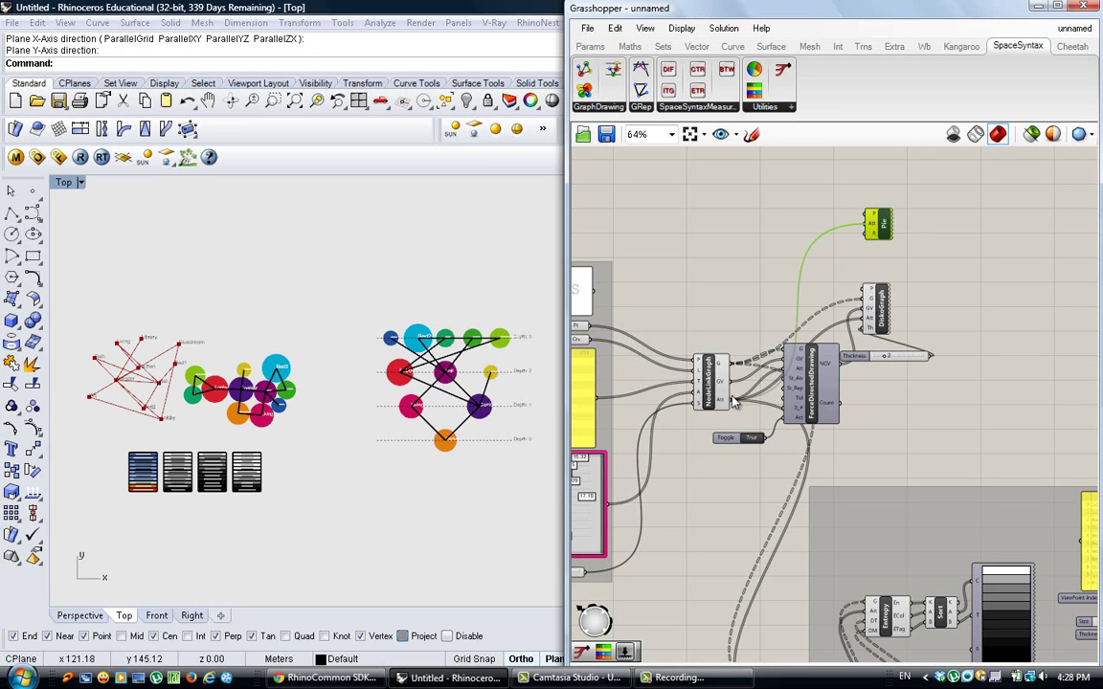
pyautogui.click(792, 316)
pyautogui.scroll(5, 382, 583)
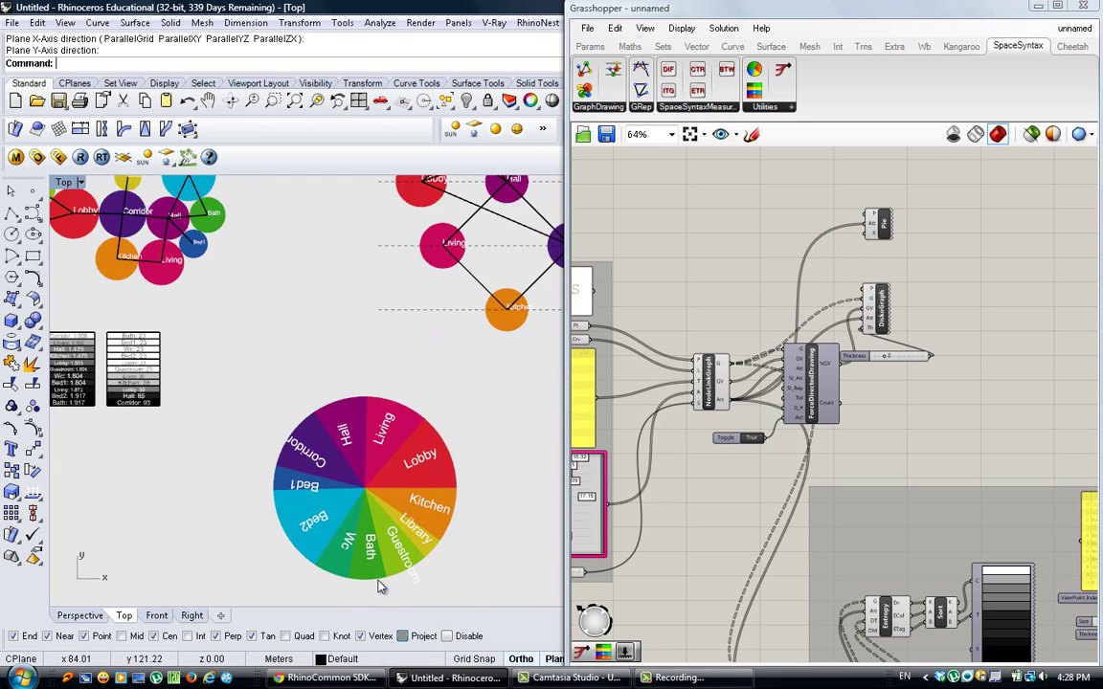
pyautogui.scroll(-2, 313, 420)
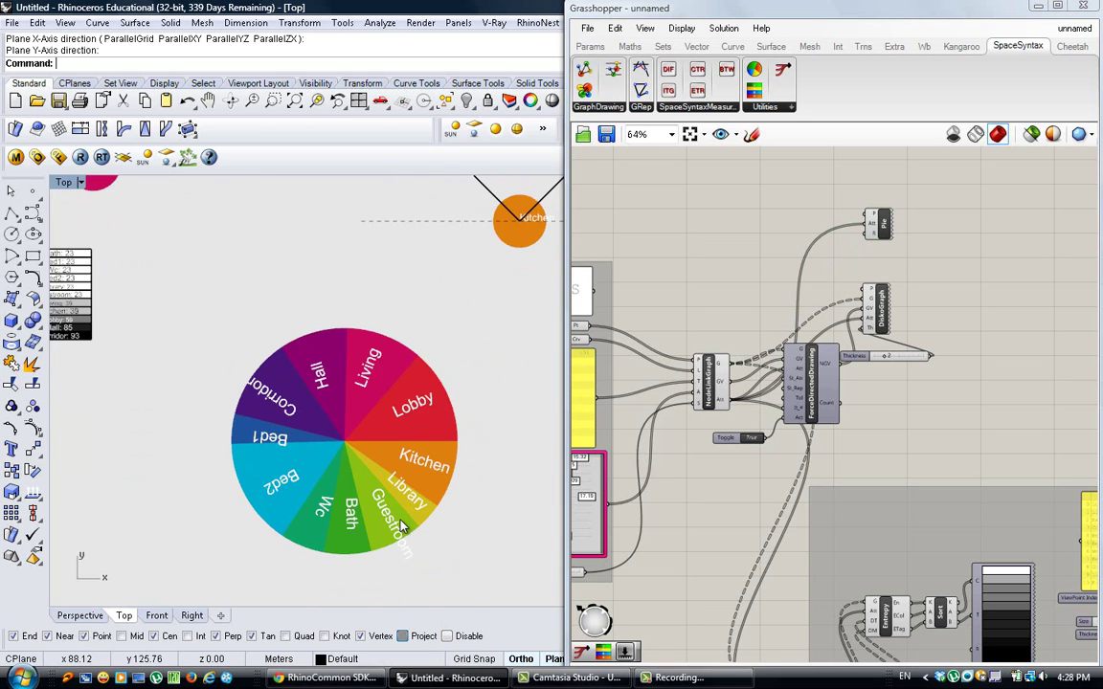
pyautogui.scroll(2, 401, 527)
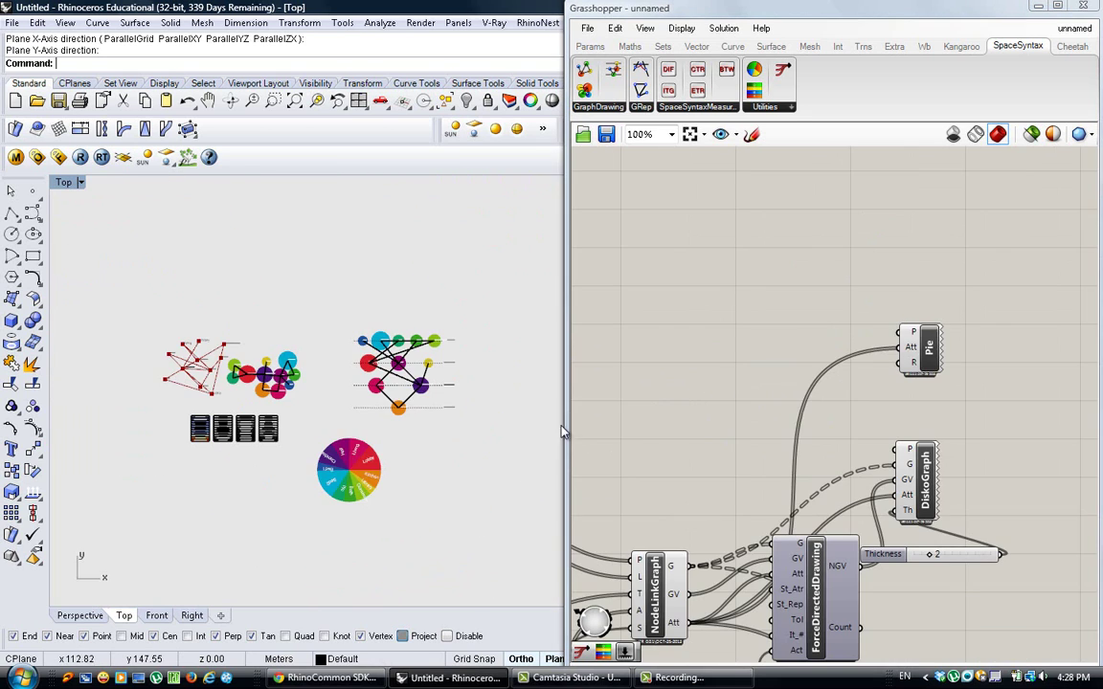
# Step: Add a PRGM component above Pie, wire NodeLinkGraph's Att output into it and check its outputs
pyautogui.click(758, 320)
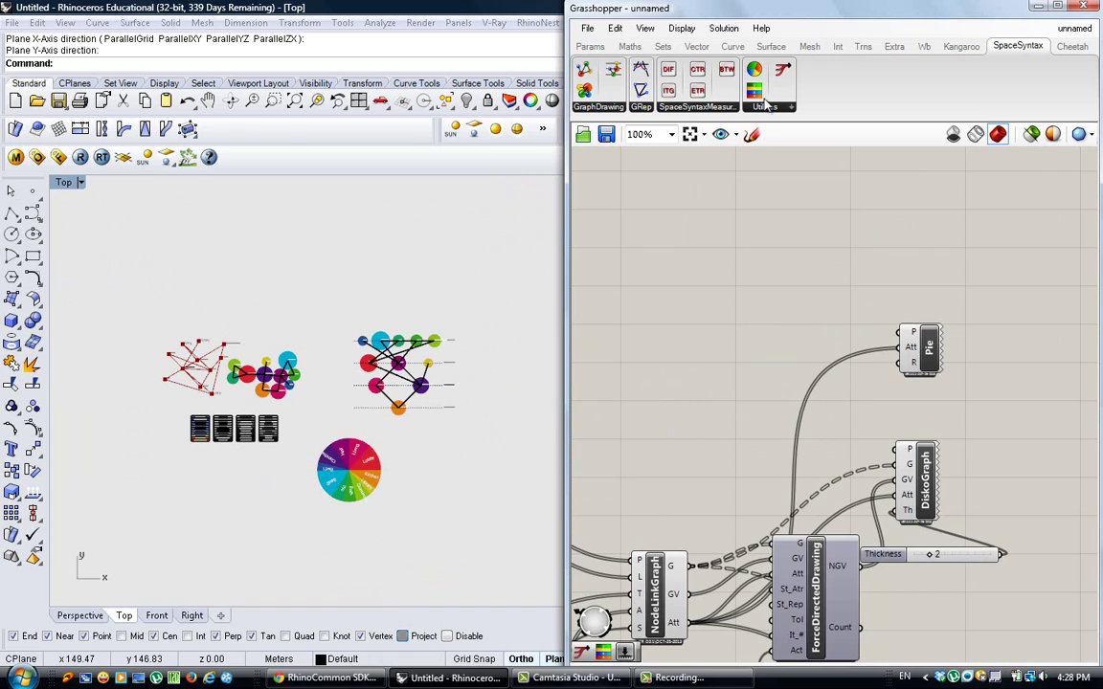
pyautogui.moveTo(763, 96); pyautogui.dragTo(758, 276)
pyautogui.moveTo(845, 345); pyautogui.dragTo(692, 617)
pyautogui.moveTo(937, 247)
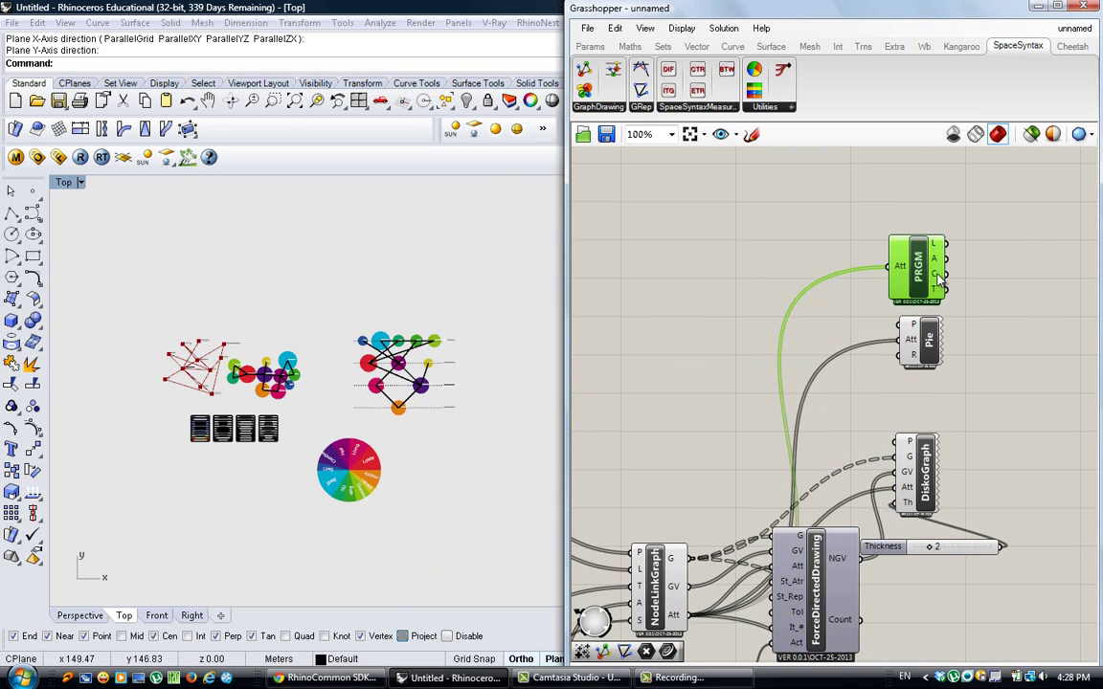
pyautogui.moveTo(938, 292)
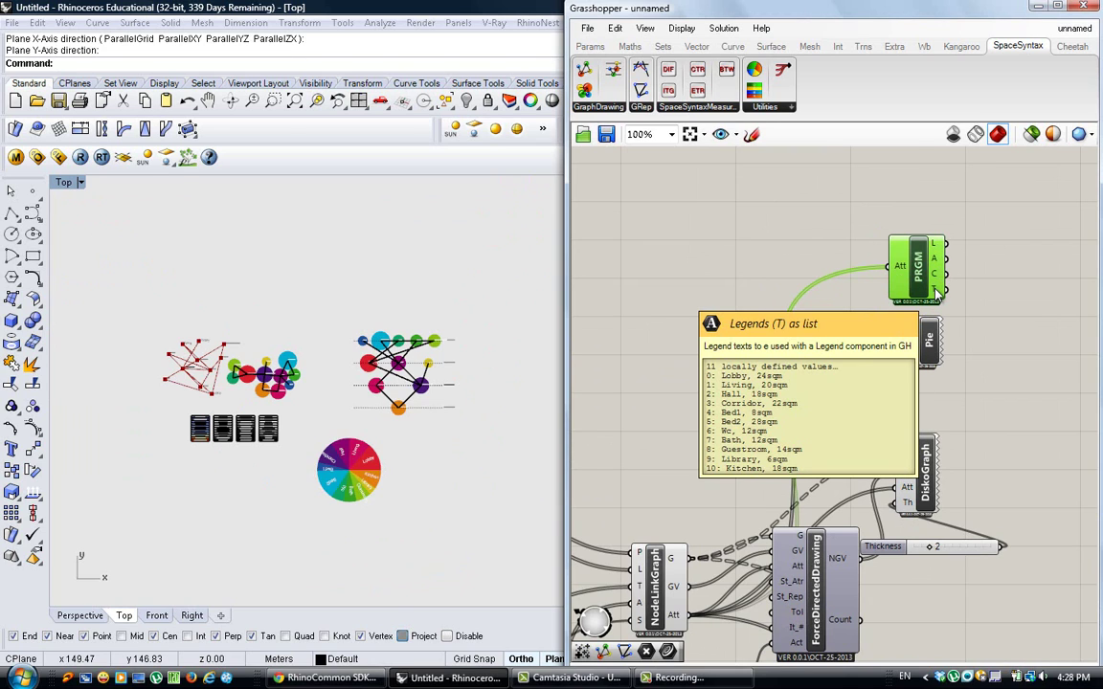
# Step: Add a Mass Addition component beside PRGM and feed it PRGM's A output to total the room areas
pyautogui.scroll(2, 844, 305)
pyautogui.doubleClick(890, 271)
pyautogui.write('ma')
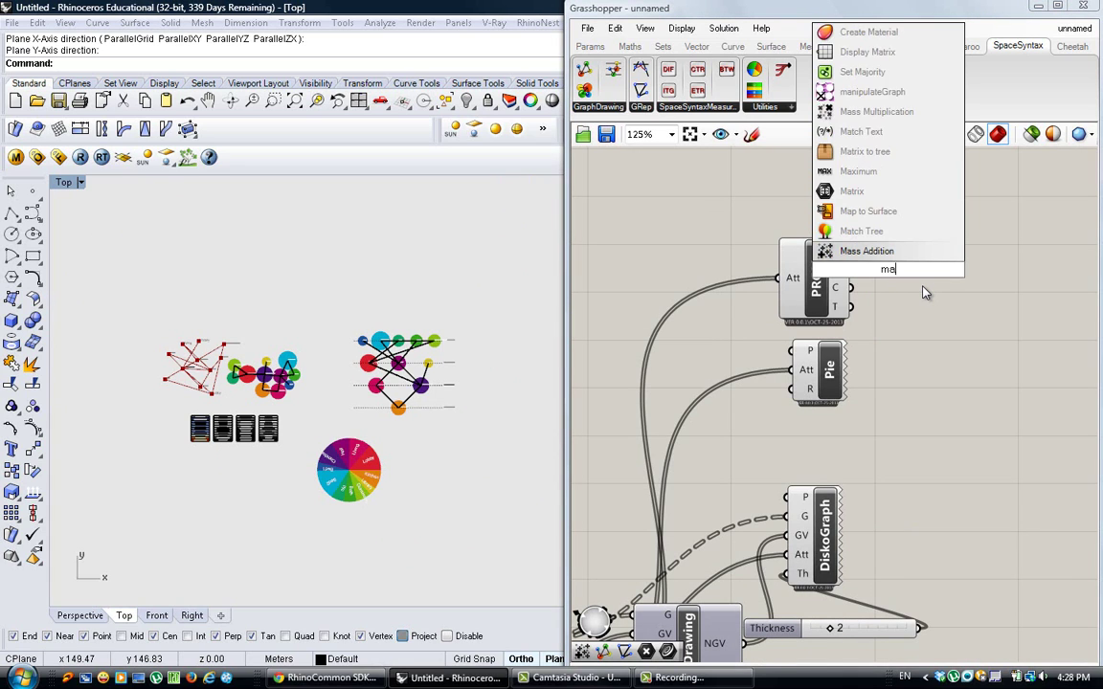
pyautogui.write('ss')
pyautogui.click(825, 251)
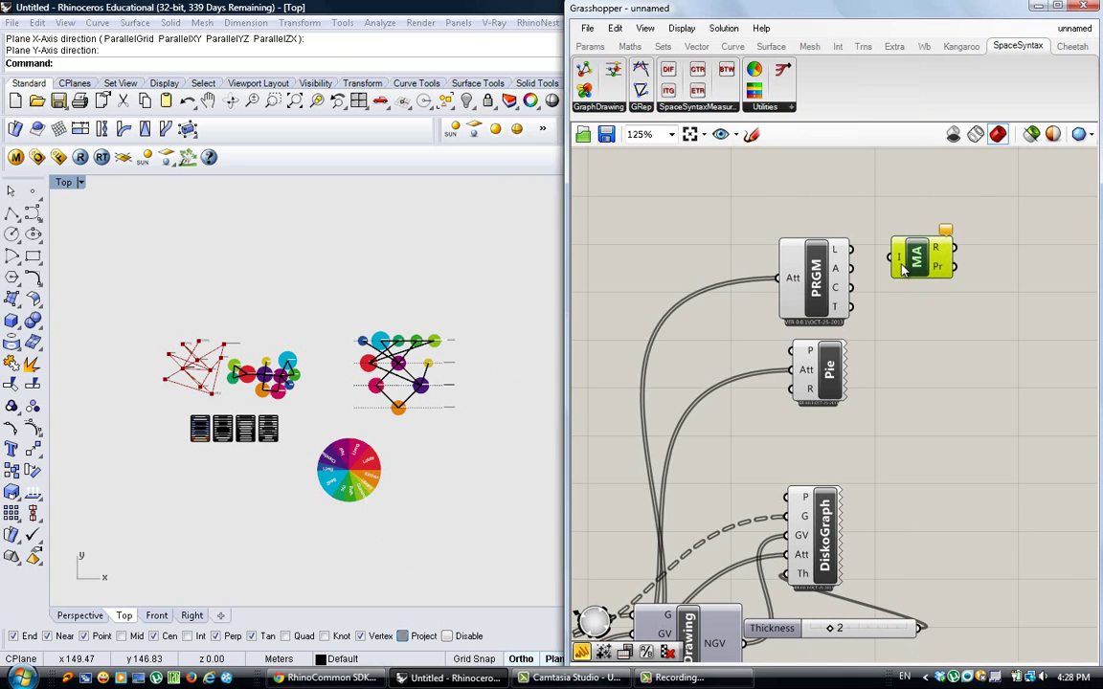
pyautogui.moveTo(889, 260); pyautogui.dragTo(851, 268)
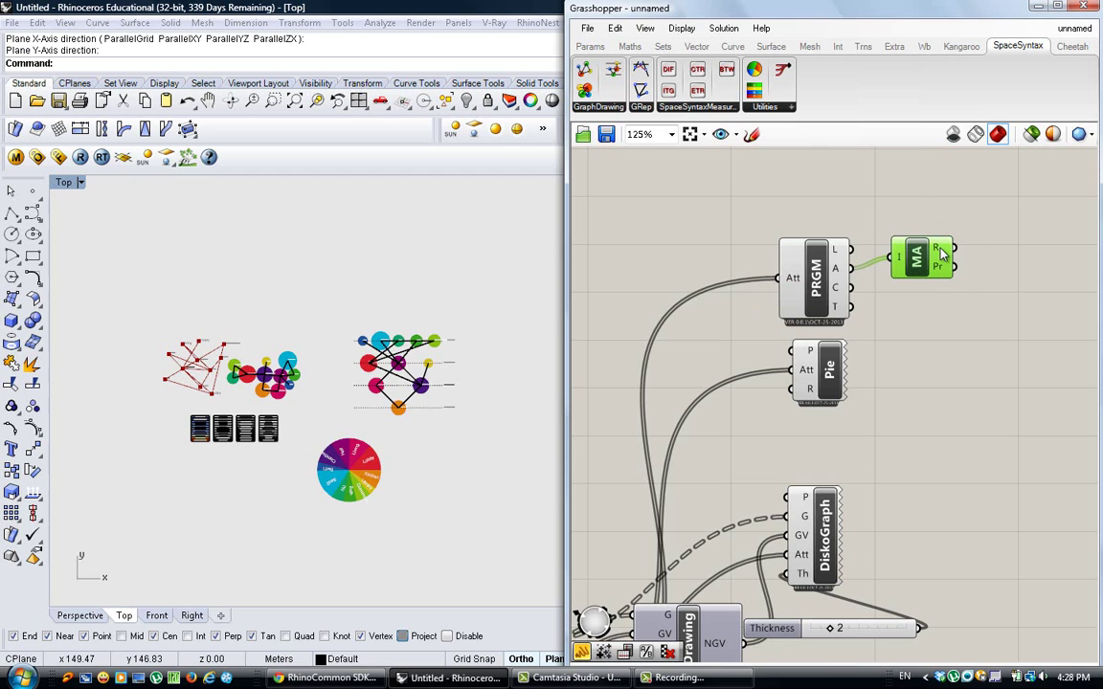
pyautogui.moveTo(941, 251)
# Step: Look over the inputs group and delete the Mass Addition component beside PRGM
pyautogui.click(935, 335)
pyautogui.scroll(-5, 936, 335)
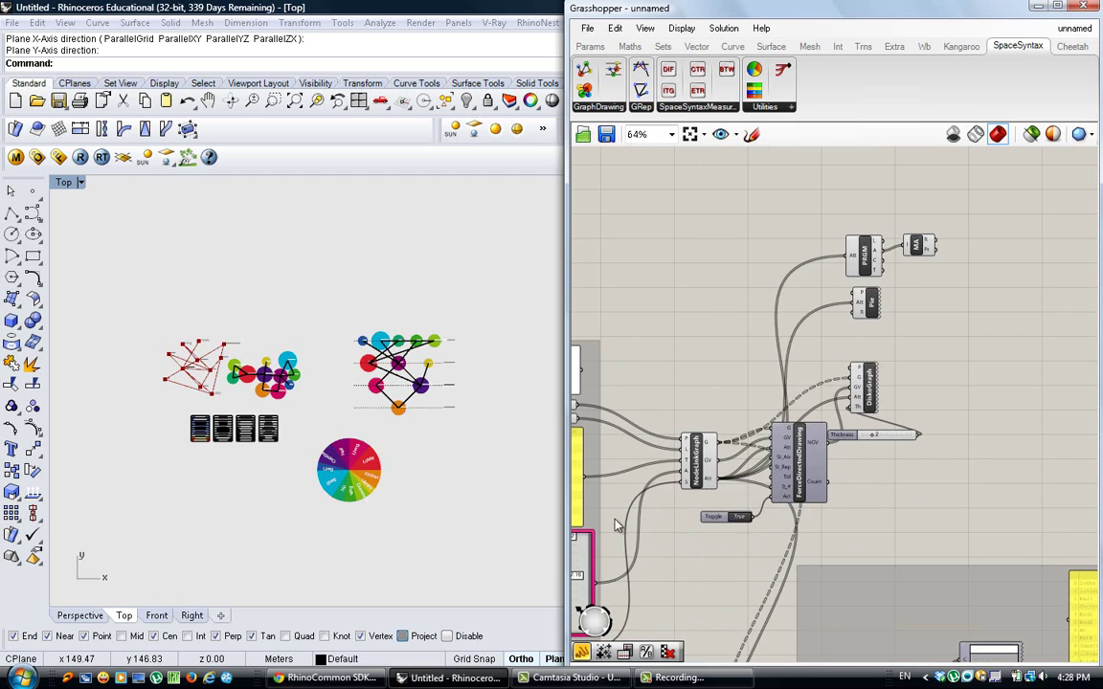
pyautogui.scroll(2, 627, 574)
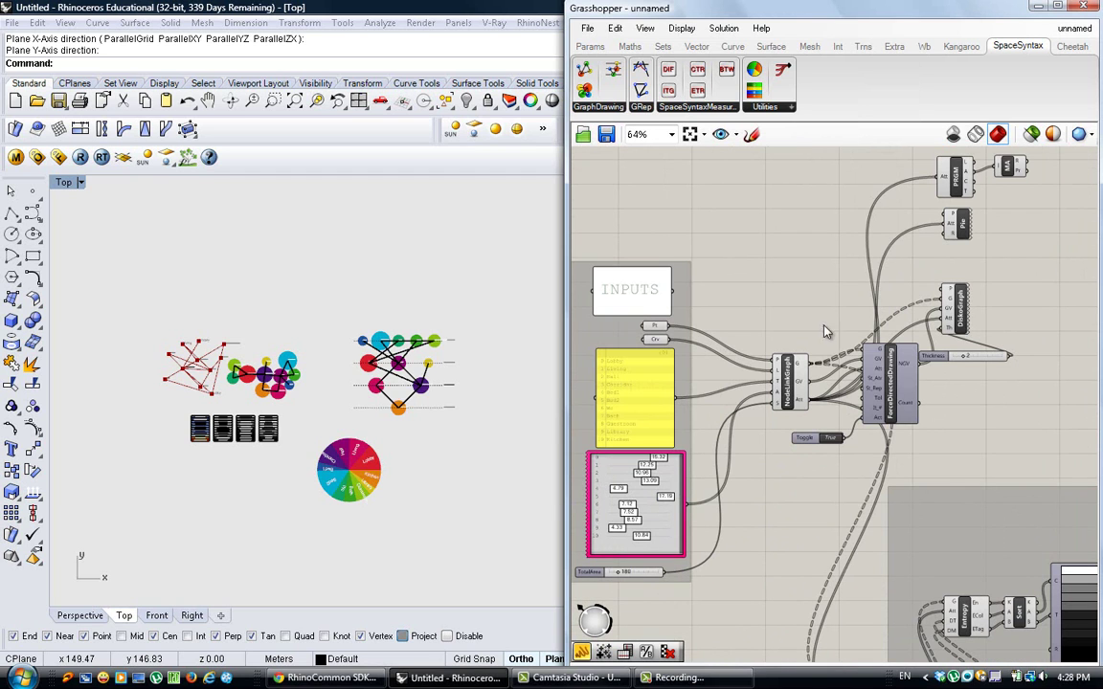
pyautogui.scroll(1, 1026, 122)
pyautogui.click(1012, 188)
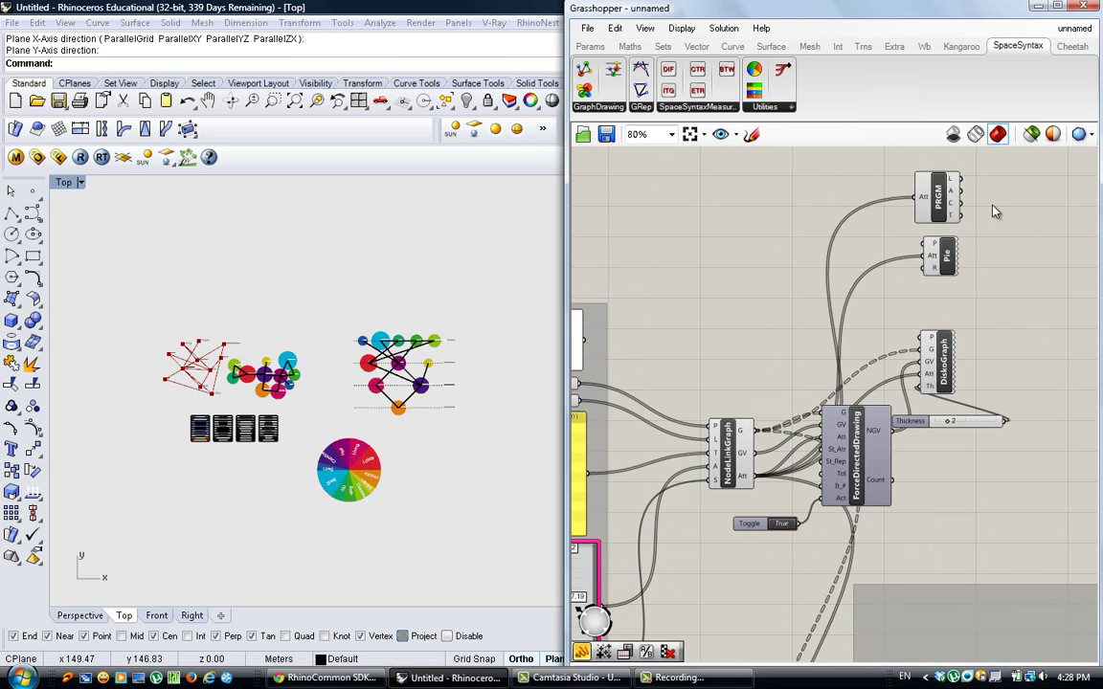
# Step: Add a Legend component beside PRGM and wire PRGM's C and T outputs into its C and T inputs
pyautogui.doubleClick(992, 206)
pyautogui.write('legend')
pyautogui.press('Return')
pyautogui.moveTo(988, 265); pyautogui.dragTo(988, 284)
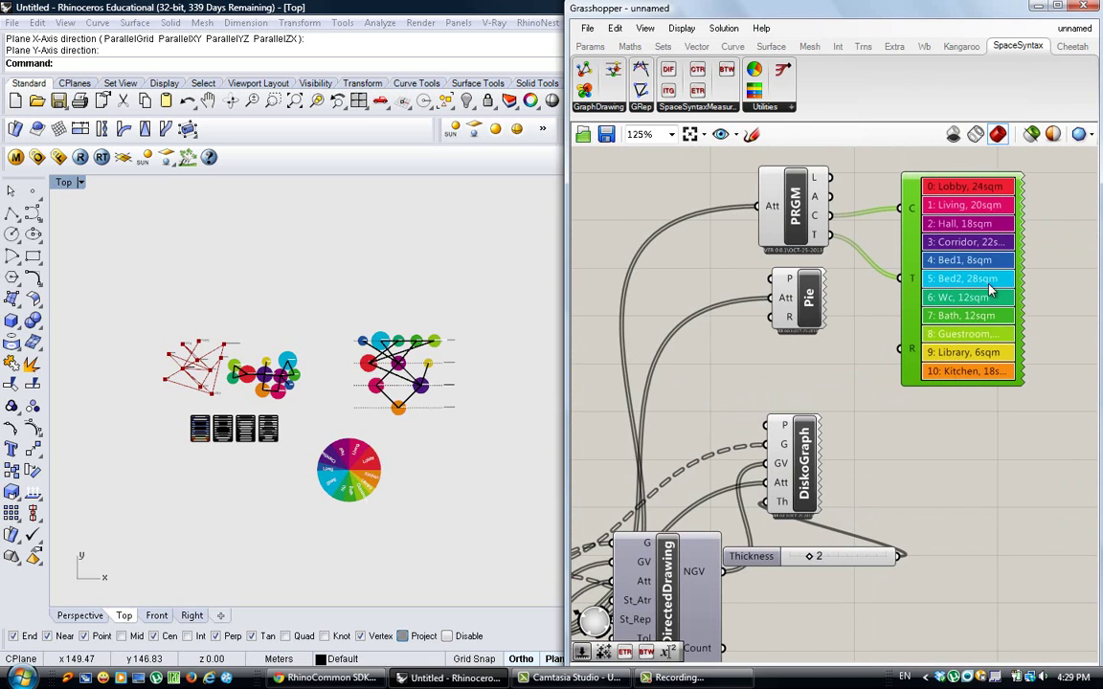
# Step: Assign the program Legend's R input one rectangle drawn beside the pie chart in the Rhino Top view
pyautogui.rightClick(912, 358)
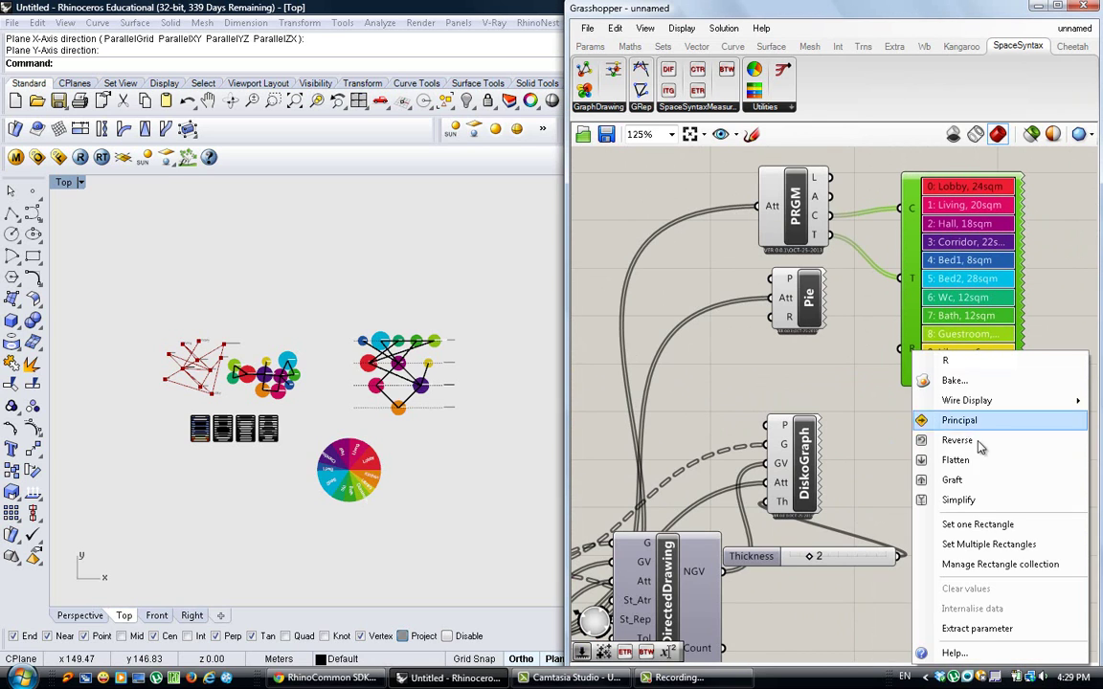
pyautogui.click(976, 539)
pyautogui.click(412, 505)
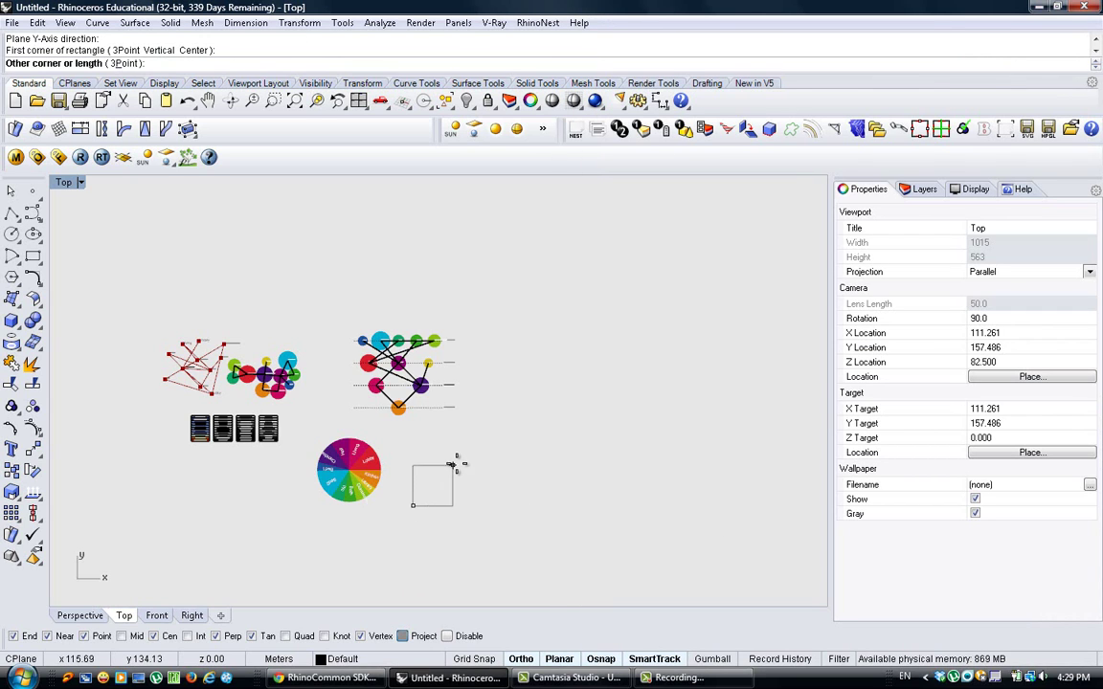
pyautogui.click(453, 435)
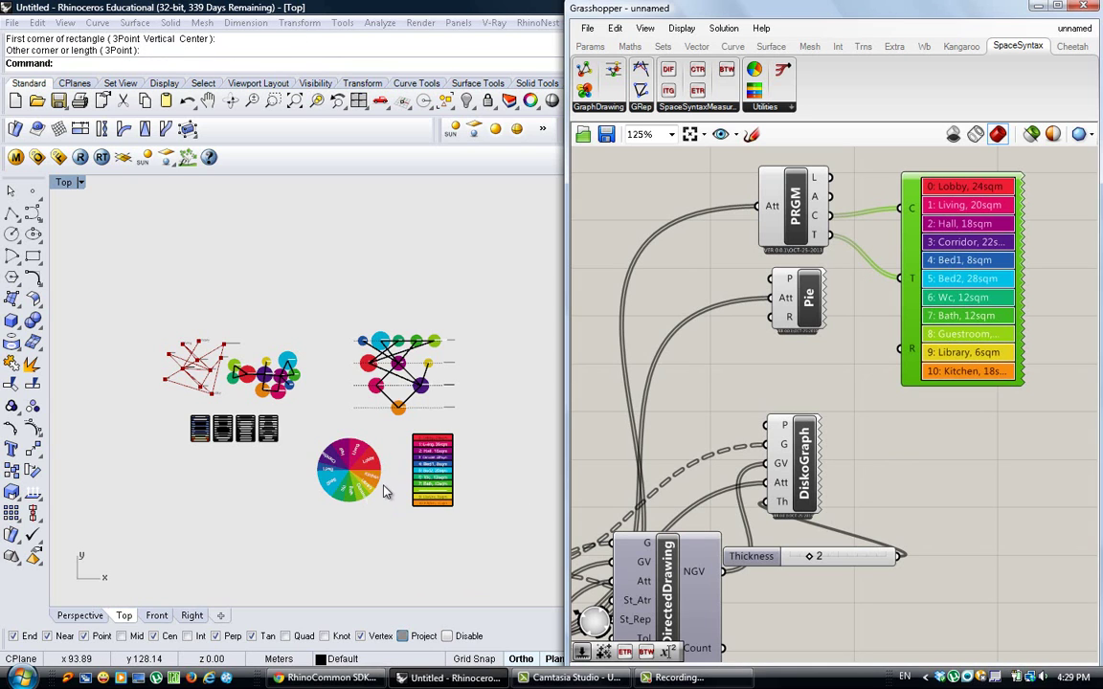
pyautogui.scroll(5, 426, 474)
pyautogui.scroll(-2, 446, 512)
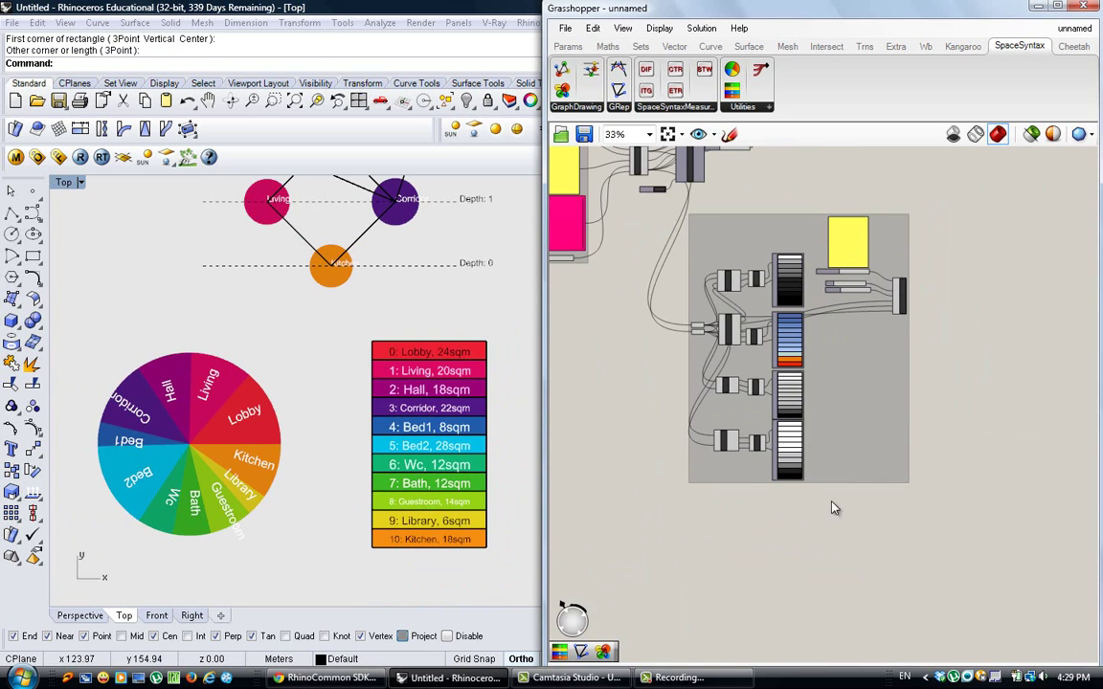
# Step: Place a Panel below the Choice component, feed it the Paths output and enlarge it to show more branches
pyautogui.scroll(7, 732, 452)
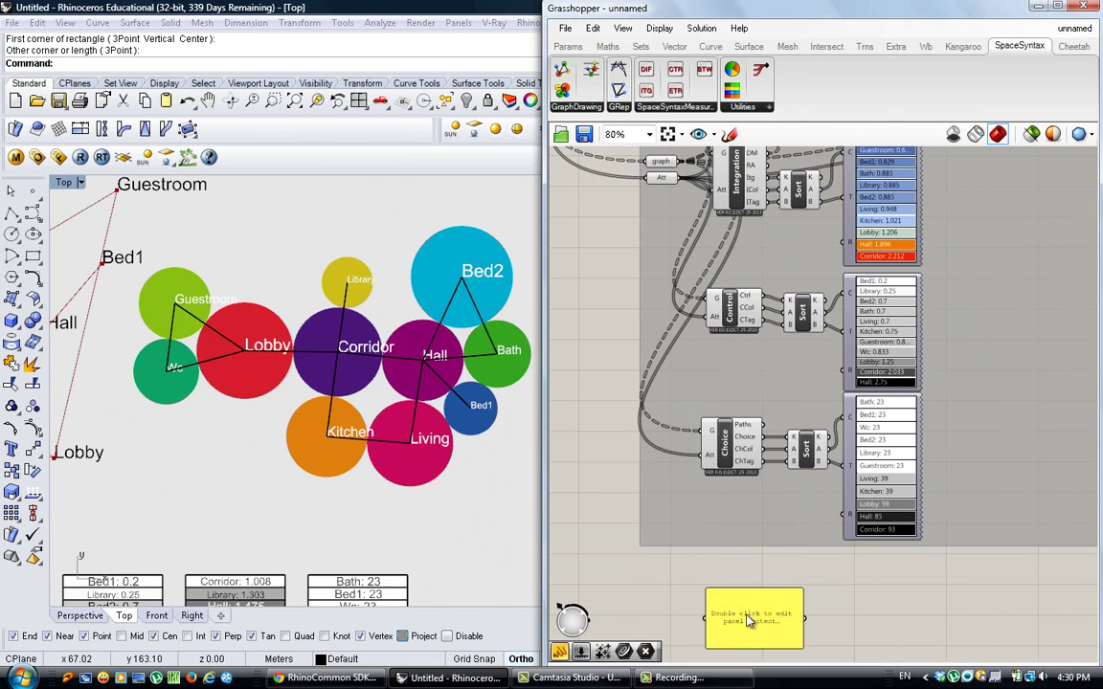
pyautogui.moveTo(748, 621); pyautogui.dragTo(759, 424)
pyautogui.scroll(3, 759, 550)
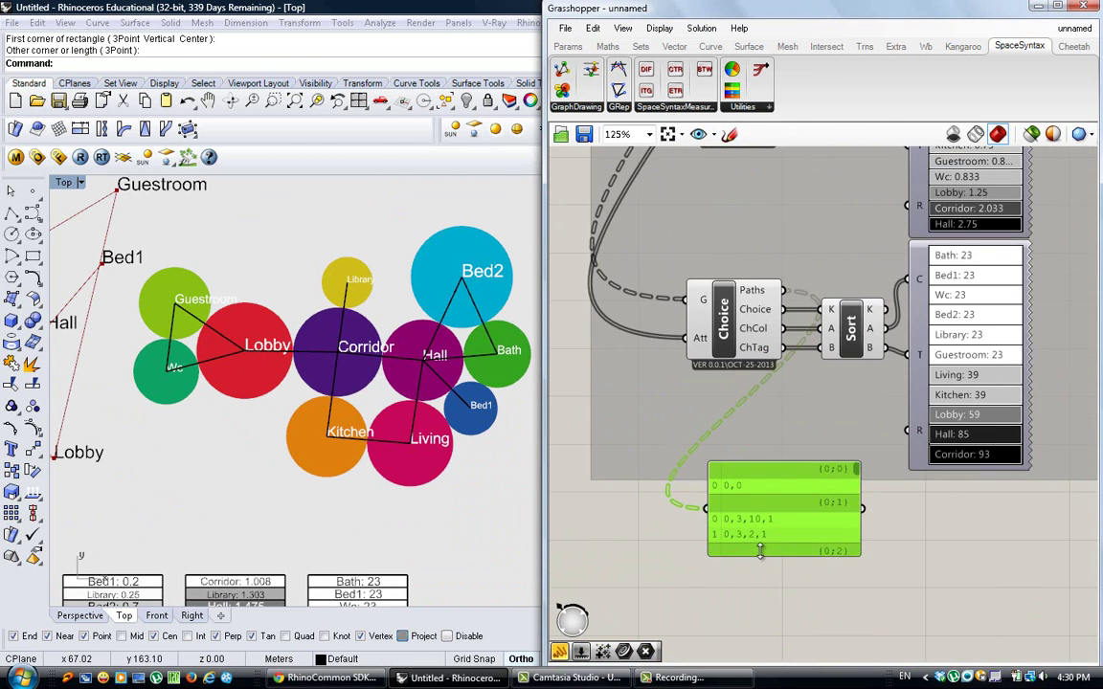
pyautogui.moveTo(760, 552); pyautogui.dragTo(766, 634)
pyautogui.moveTo(800, 524); pyautogui.dragTo(770, 447)
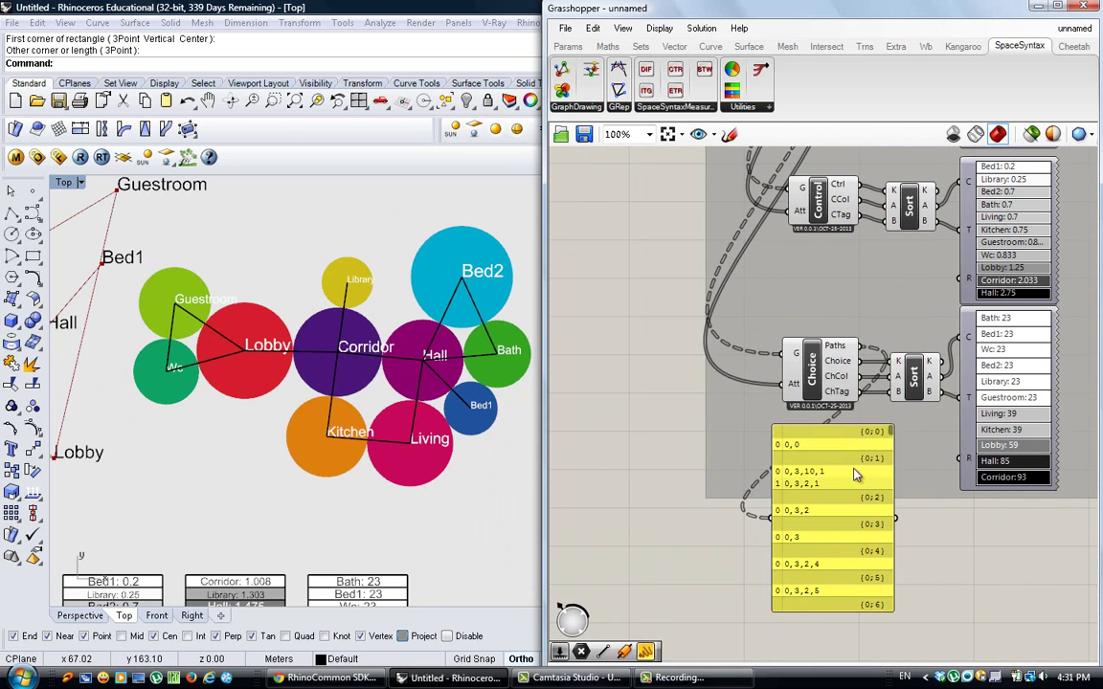
# Step: Name the panel below Choice "Shortest Paths"
pyautogui.click(844, 469)
pyautogui.rightClick(841, 466)
pyautogui.click(908, 317)
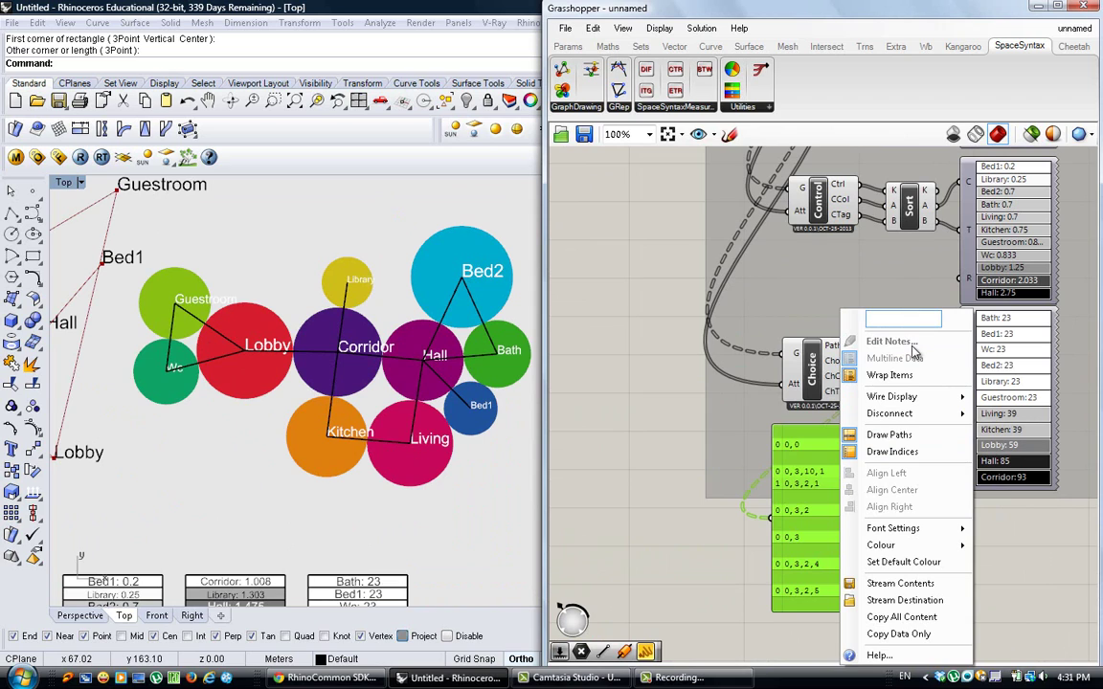
pyautogui.write('Shortest Paths')
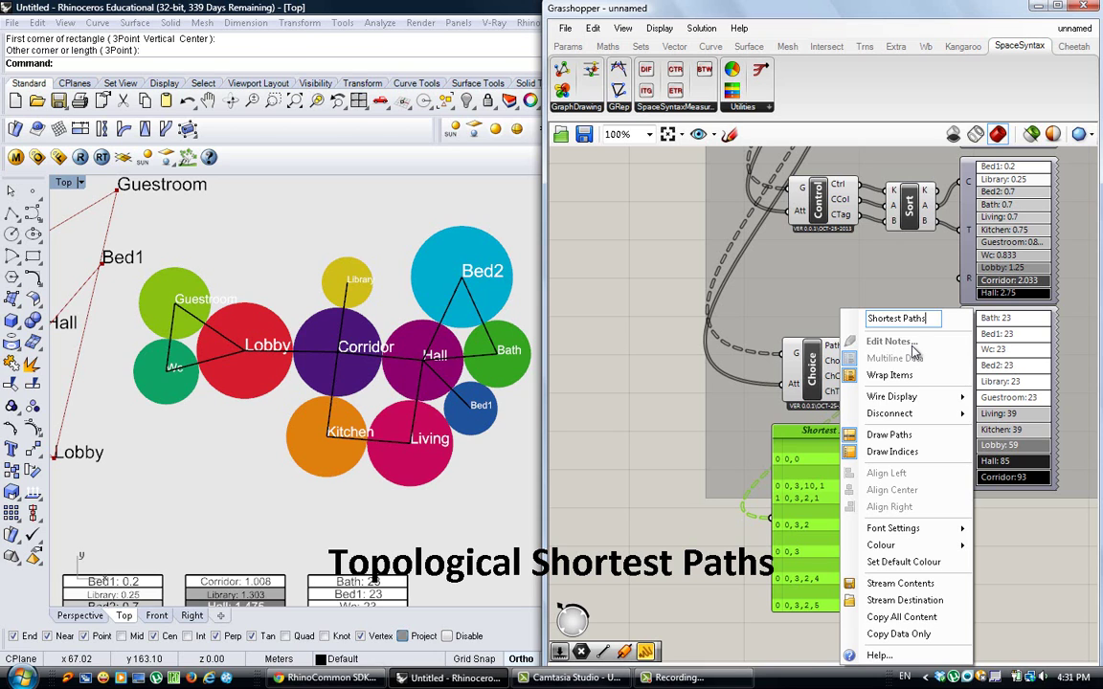
pyautogui.click(665, 459)
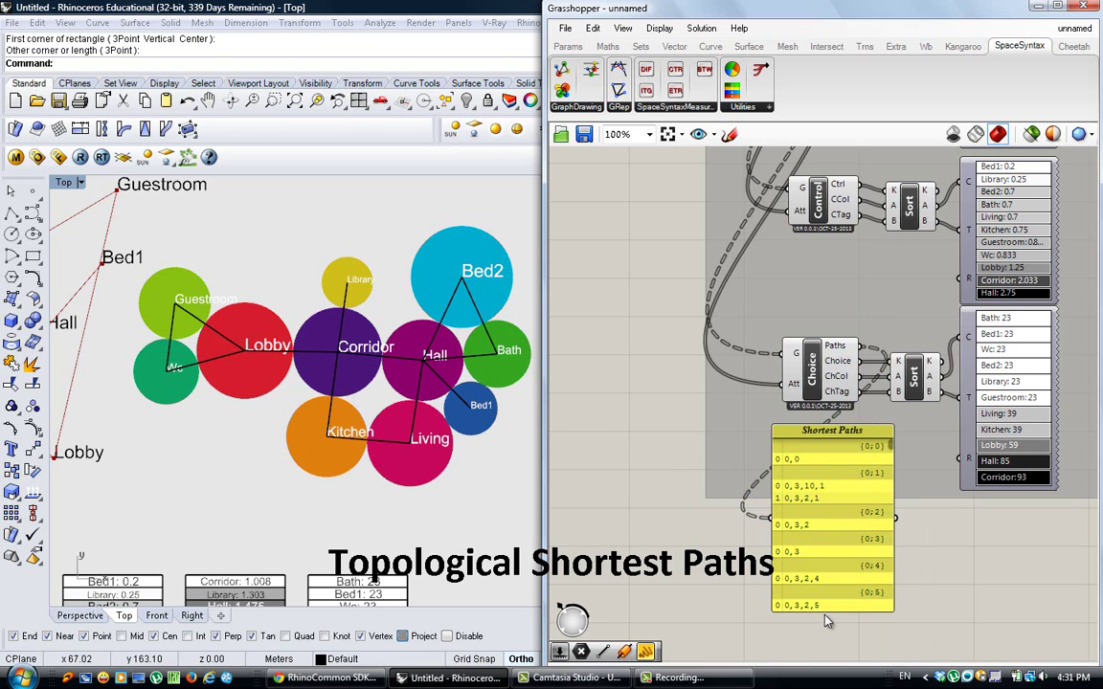
pyautogui.scroll(-5, 843, 513)
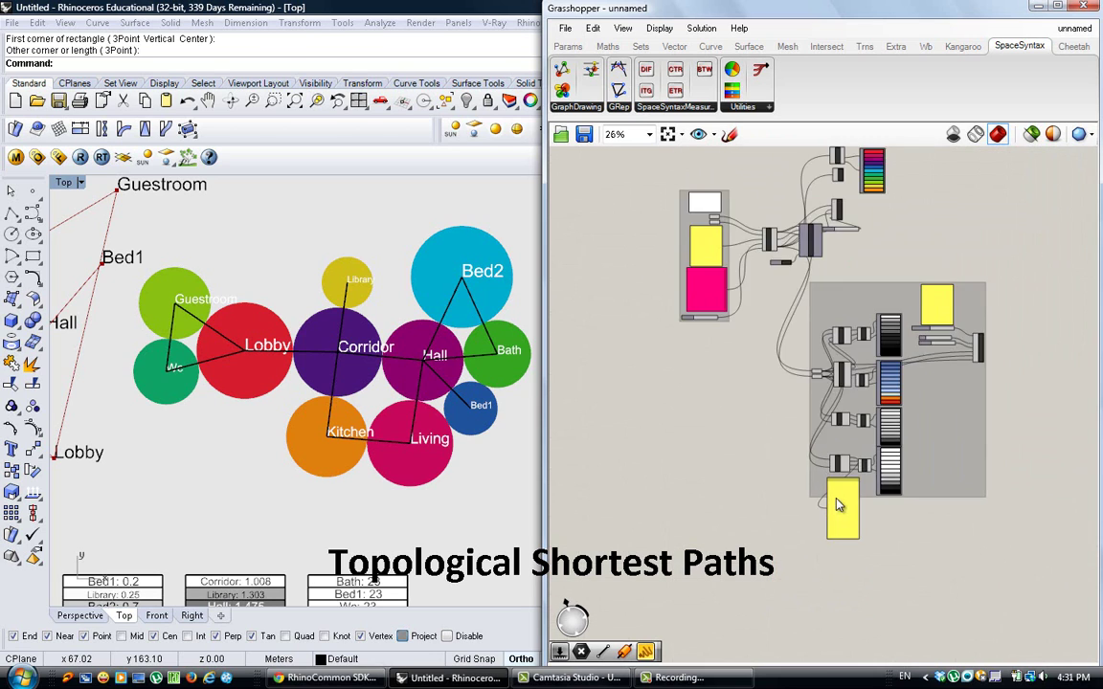
pyautogui.click(852, 511)
pyautogui.click(881, 564)
# Step: With Ortho off, draw three separate lines below the legends: two diagonals crossing each other and a near-vertical one crossing the second diagonal
pyautogui.scroll(-3, 761, 495)
pyautogui.scroll(-10, 361, 309)
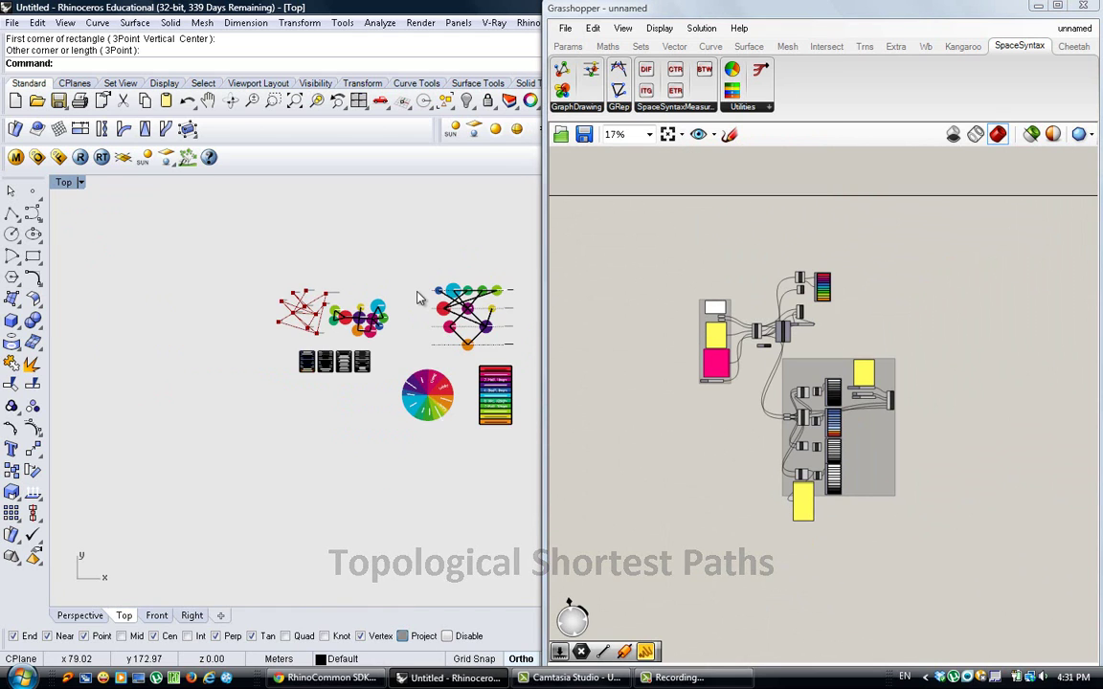
pyautogui.scroll(2, 445, 258)
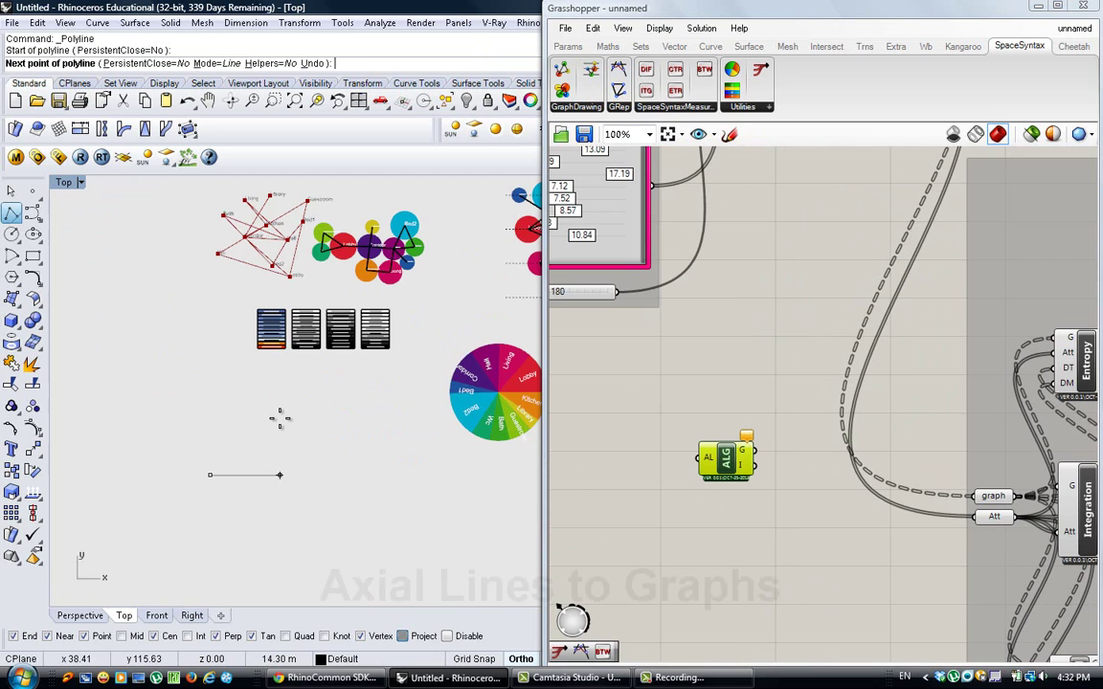
pyautogui.press('F8')
pyautogui.click(273, 413)
pyautogui.press('Return')
pyautogui.press('Return')
pyautogui.click(252, 406)
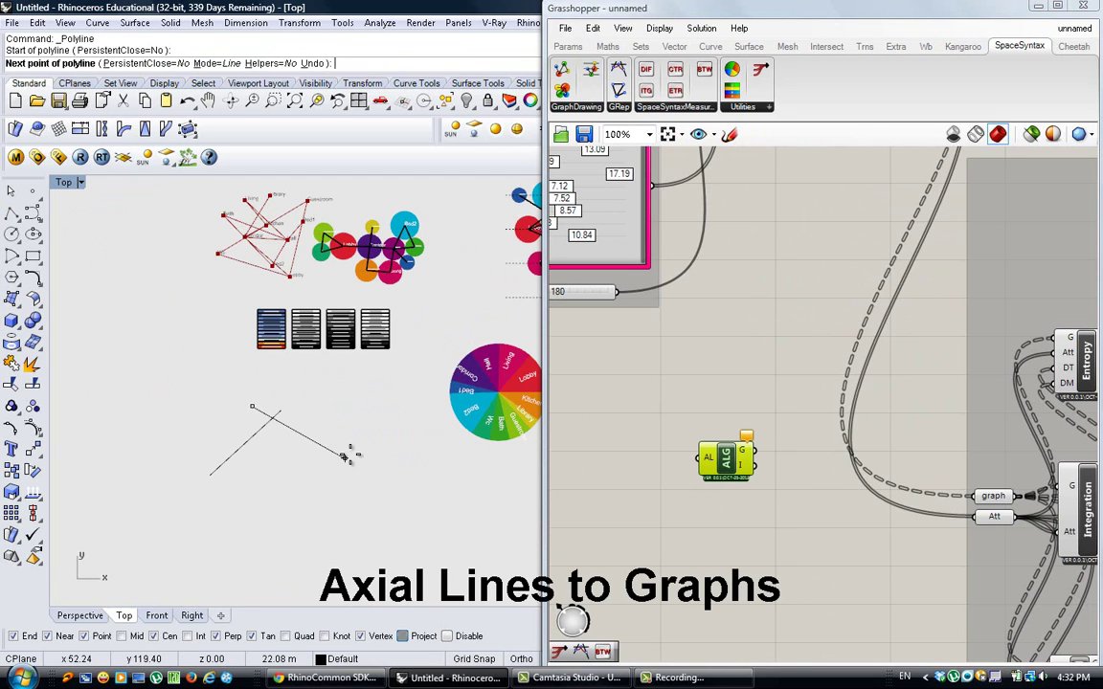
pyautogui.click(350, 455)
pyautogui.press('Return')
pyautogui.press('Return')
pyautogui.click(321, 413)
pyautogui.click(327, 519)
pyautogui.press('Return')
pyautogui.press('Return')
# Step: Draw three more axial lines: a near-horizontal one, a long near-vertical one crossing it, and a short one crossing the latter's lower end
pyautogui.click(375, 493)
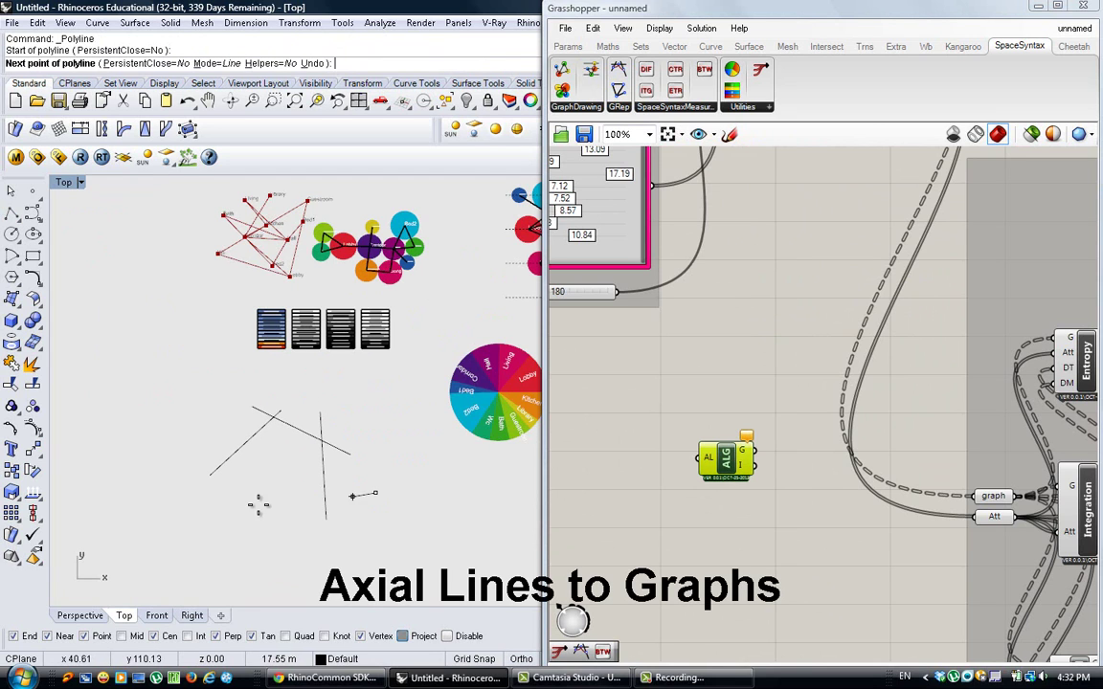
pyautogui.click(260, 515)
pyautogui.press('Return')
pyautogui.press('Return')
pyautogui.click(300, 413)
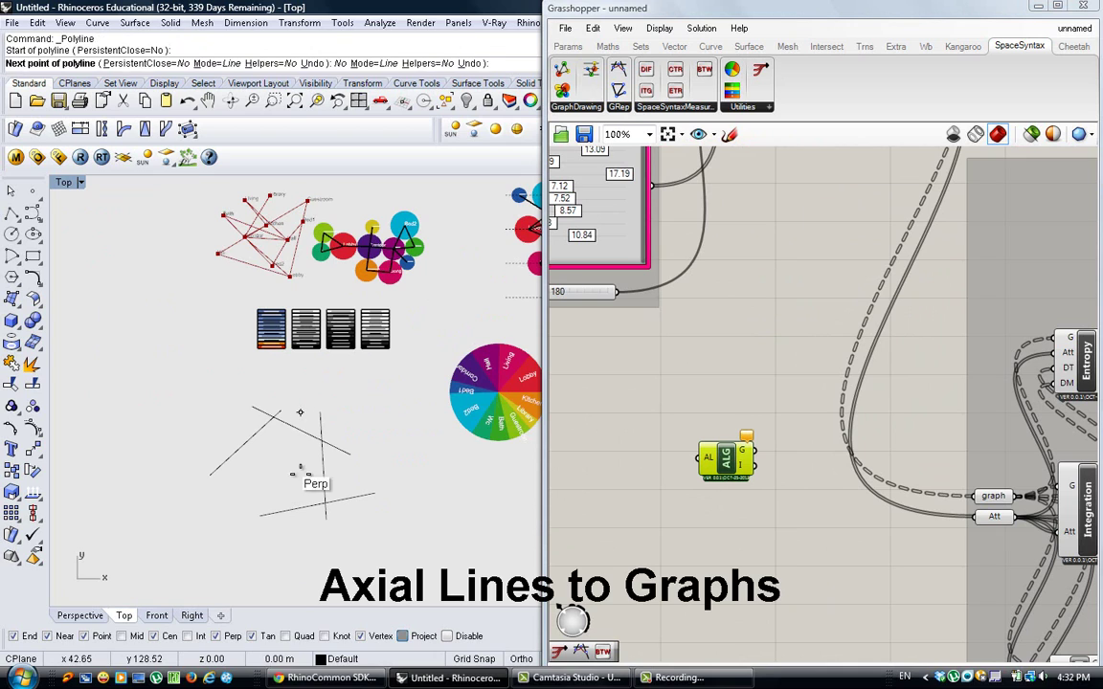
pyautogui.click(289, 572)
pyautogui.press('Return')
pyautogui.press('Return')
pyautogui.click(224, 532)
pyautogui.click(308, 559)
pyautogui.press('Return')
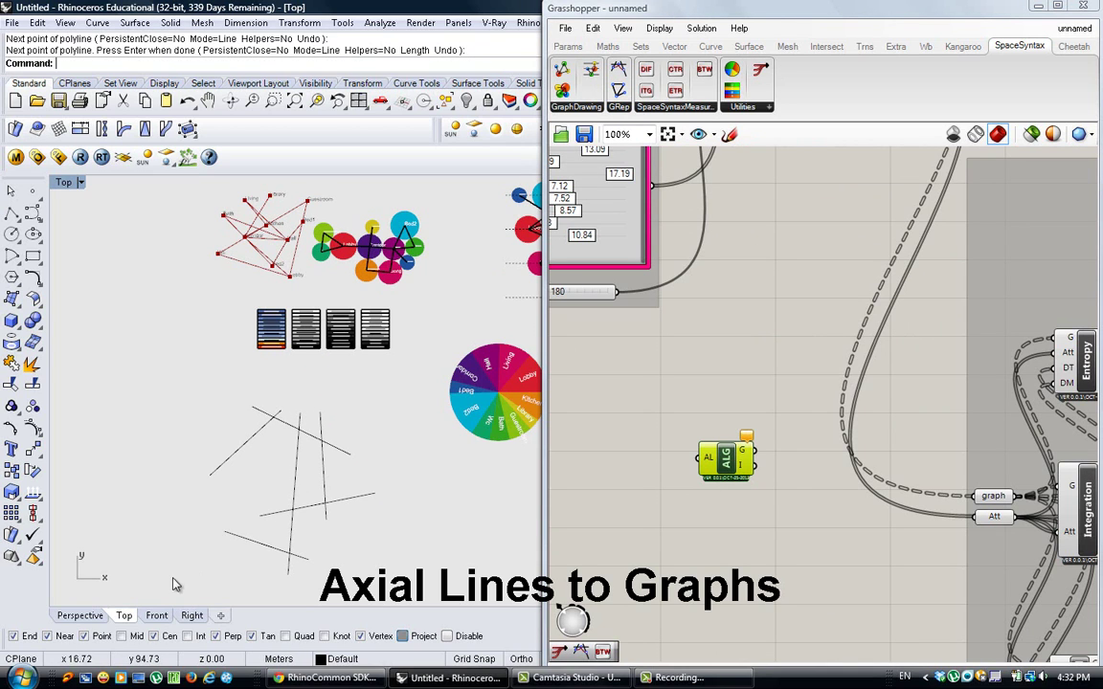
# Step: Select the six axial lines and reference them in a new Curve parameter near the ALG component
pyautogui.moveTo(170, 580); pyautogui.dragTo(363, 382)
pyautogui.doubleClick(667, 514)
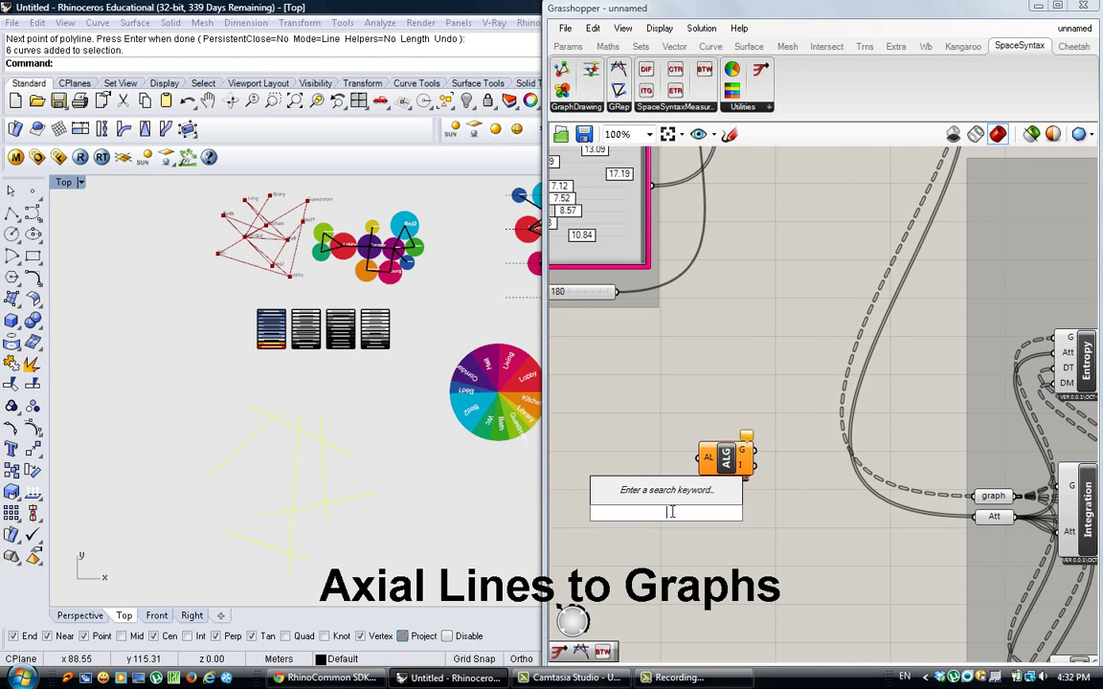
pyautogui.write('curve')
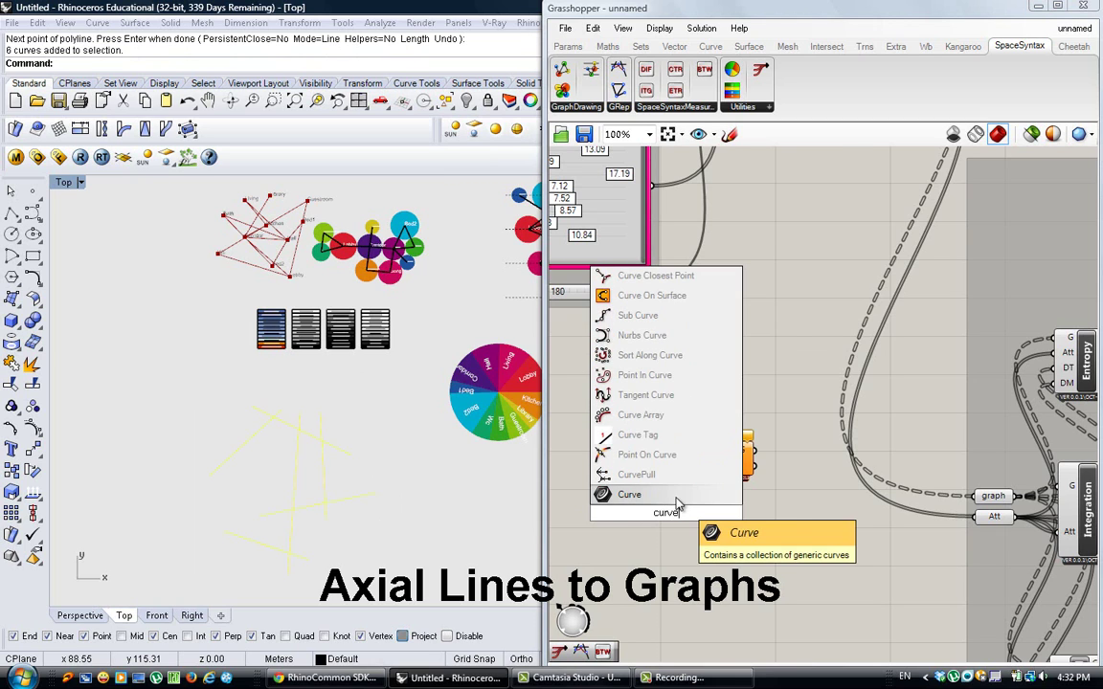
pyautogui.press('Return')
pyautogui.rightClick(664, 510)
pyautogui.click(731, 538)
pyautogui.press('Return')
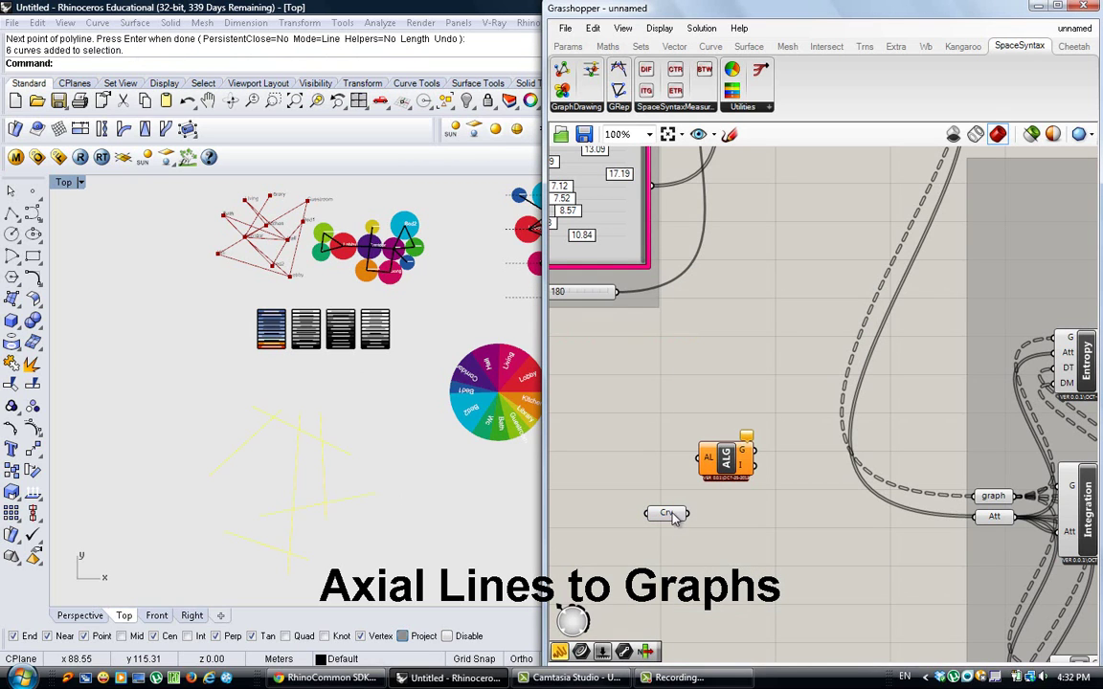
# Step: Wire the Curve parameter into ALG's AL input, place it beside ALG and check the line numbering in the Top view
pyautogui.moveTo(675, 469); pyautogui.dragTo(633, 463)
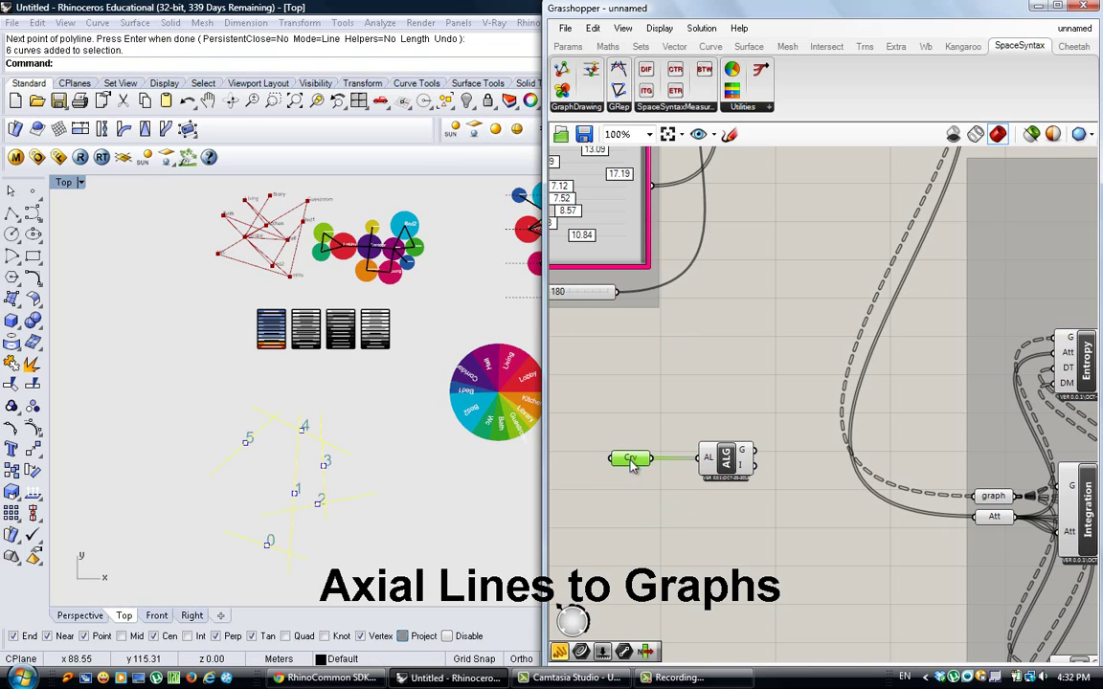
pyautogui.click(668, 509)
pyautogui.click(428, 536)
pyautogui.scroll(2, 296, 560)
pyautogui.scroll(1, 297, 564)
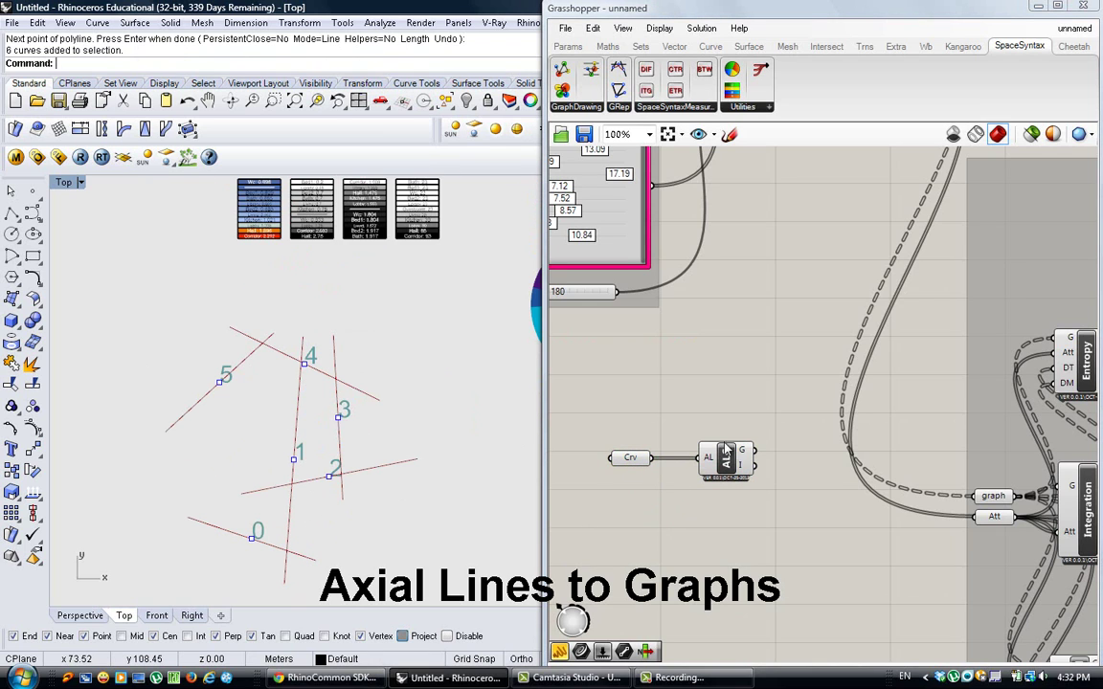
# Step: Disconnect NodeLinkGraph from the Att relay and feed ALG's G output into the graph relay in place of the existing source
pyautogui.scroll(-2, 606, 336)
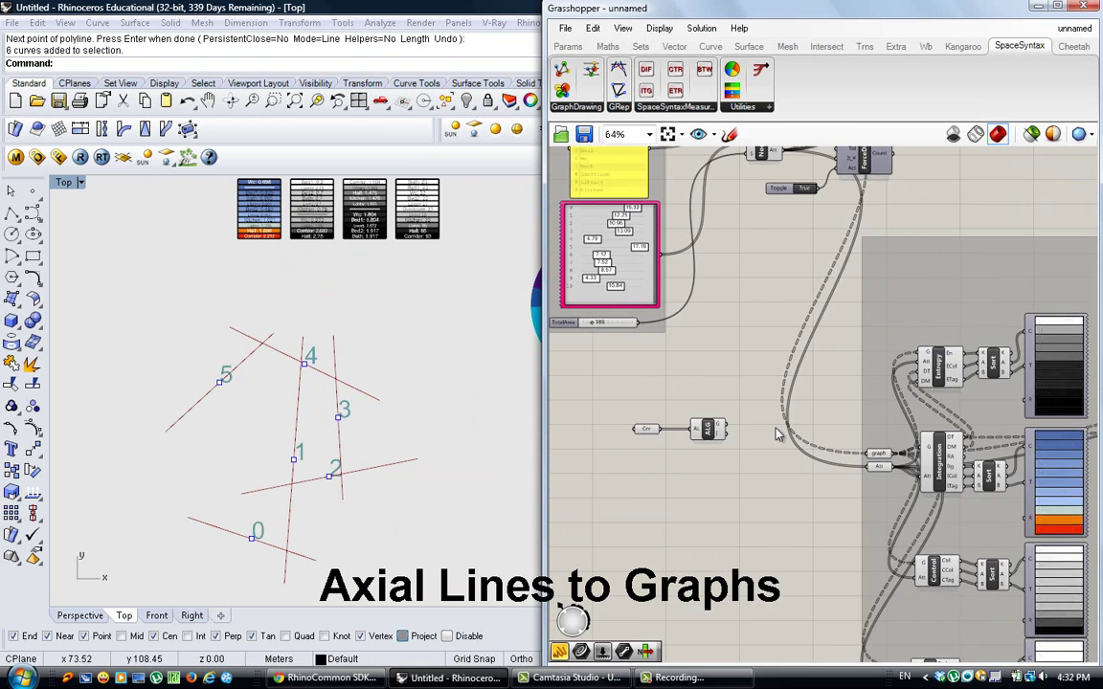
pyautogui.rightClick(909, 475)
pyautogui.moveTo(953, 417)
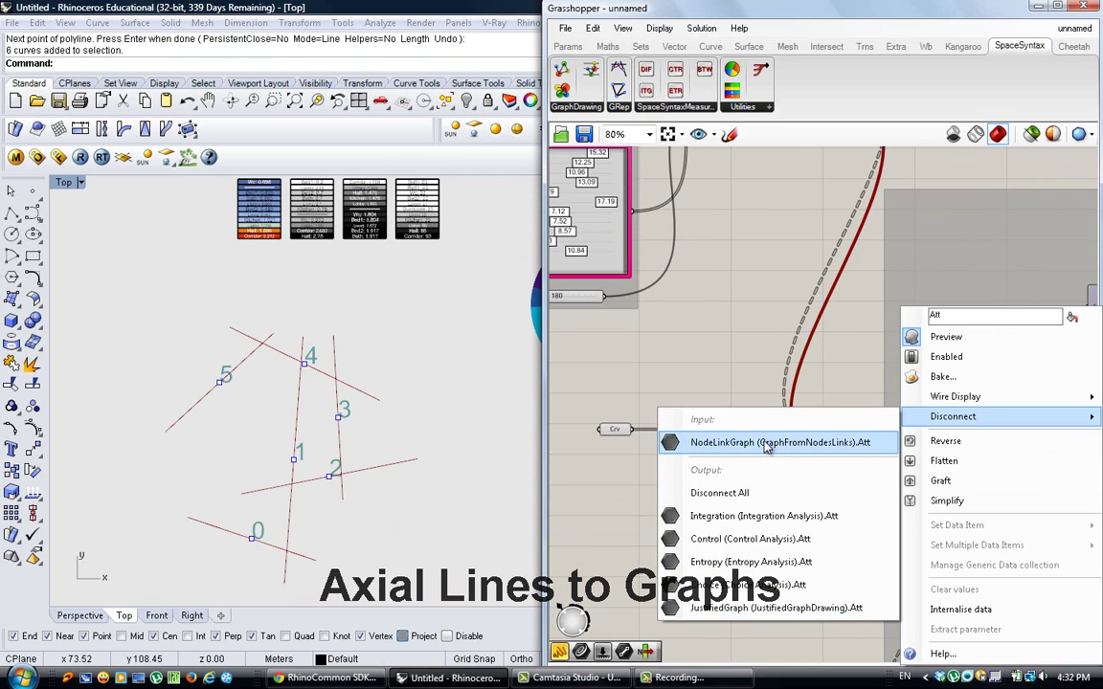
pyautogui.click(709, 443)
pyautogui.click(793, 503)
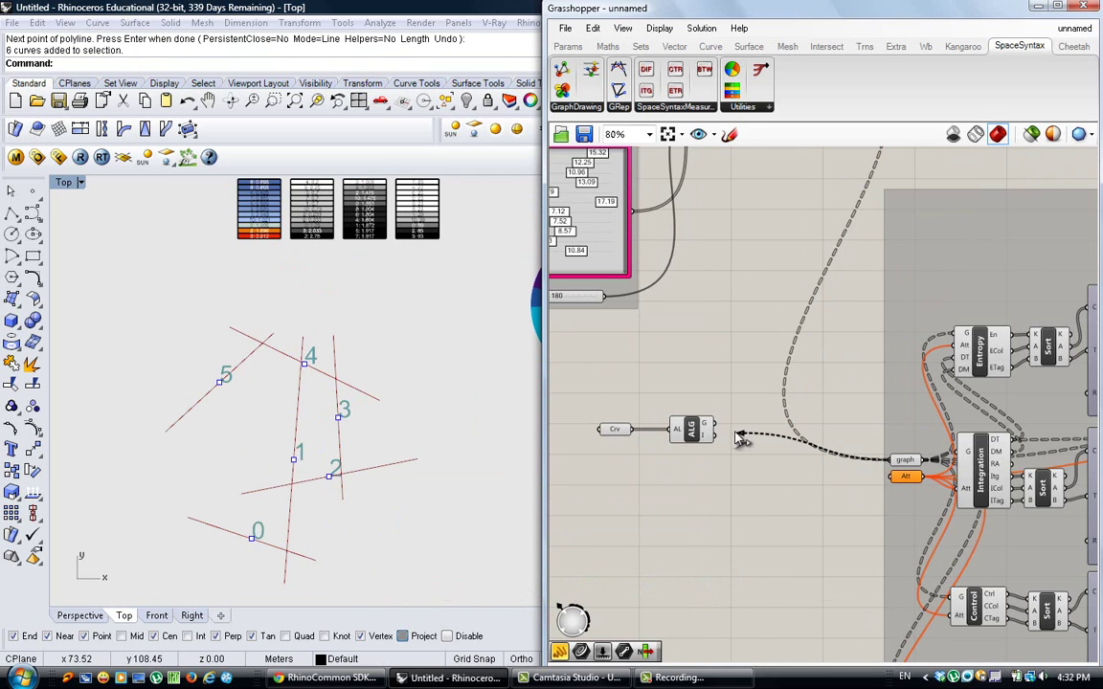
pyautogui.moveTo(742, 439); pyautogui.dragTo(713, 429)
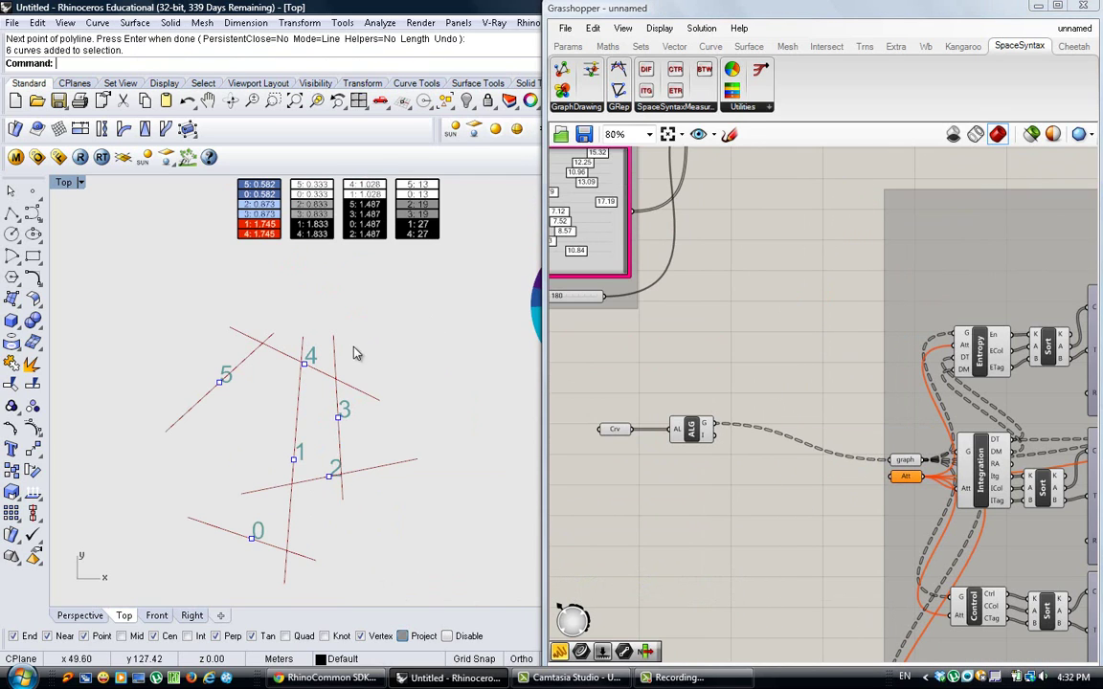
# Step: Examine the Entropy, Integration, Control and Choice legends for the axial-line graph
pyautogui.scroll(-3, 707, 371)
pyautogui.scroll(3, 932, 348)
pyautogui.scroll(3, 934, 356)
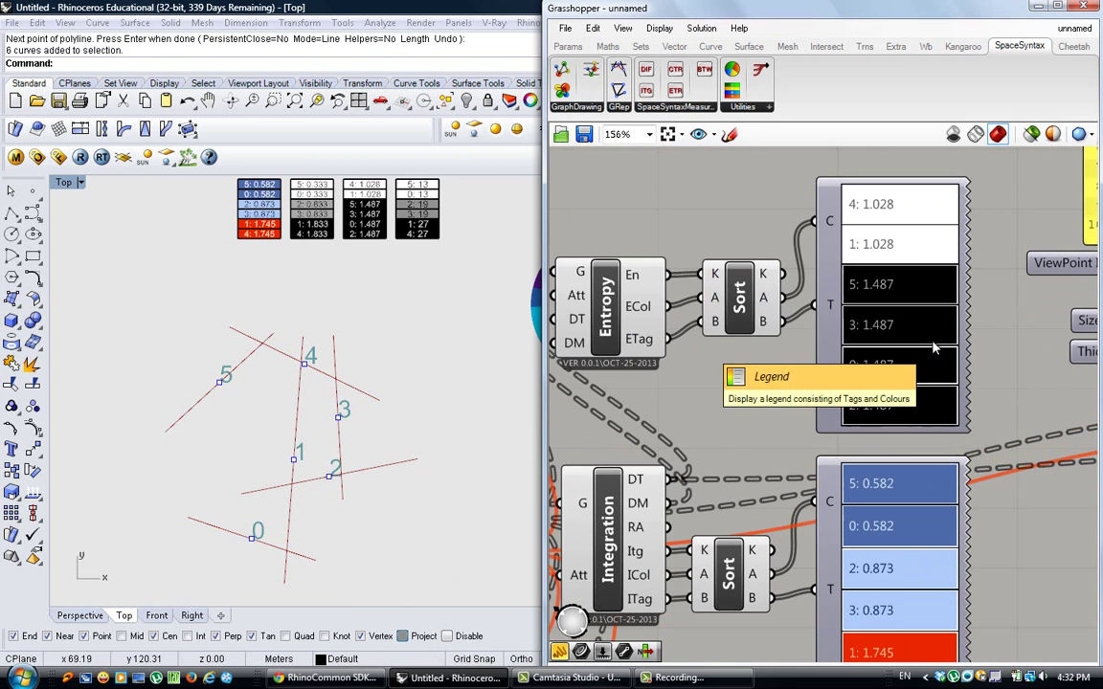
pyautogui.scroll(-2, 891, 429)
pyautogui.scroll(2, 877, 491)
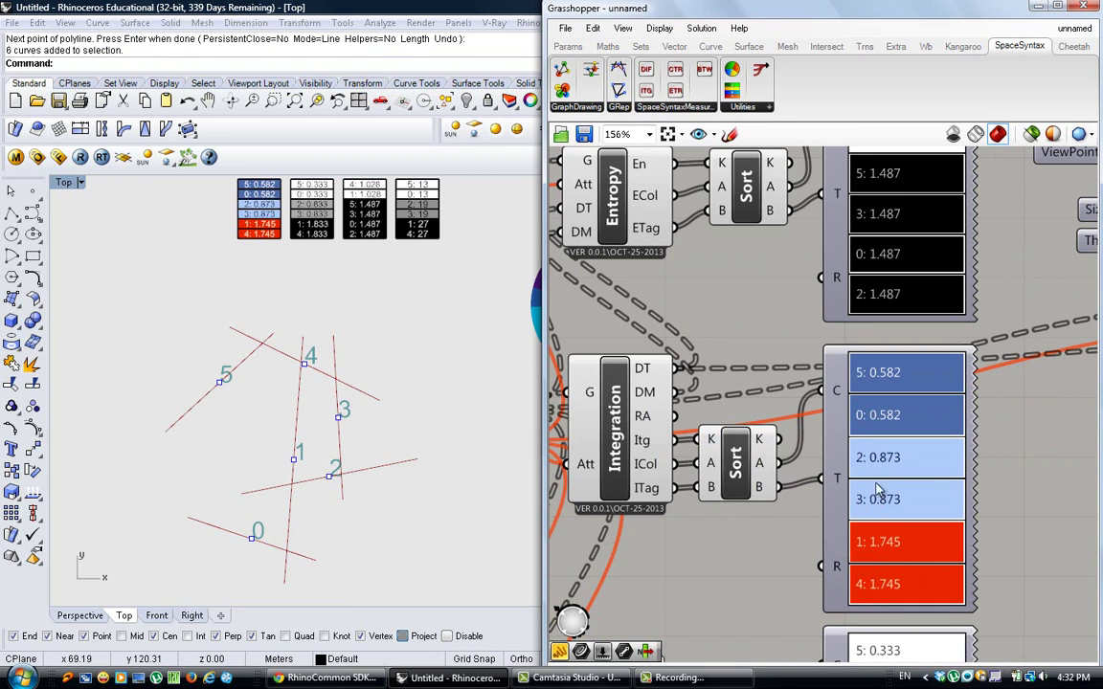
pyautogui.scroll(-3, 857, 347)
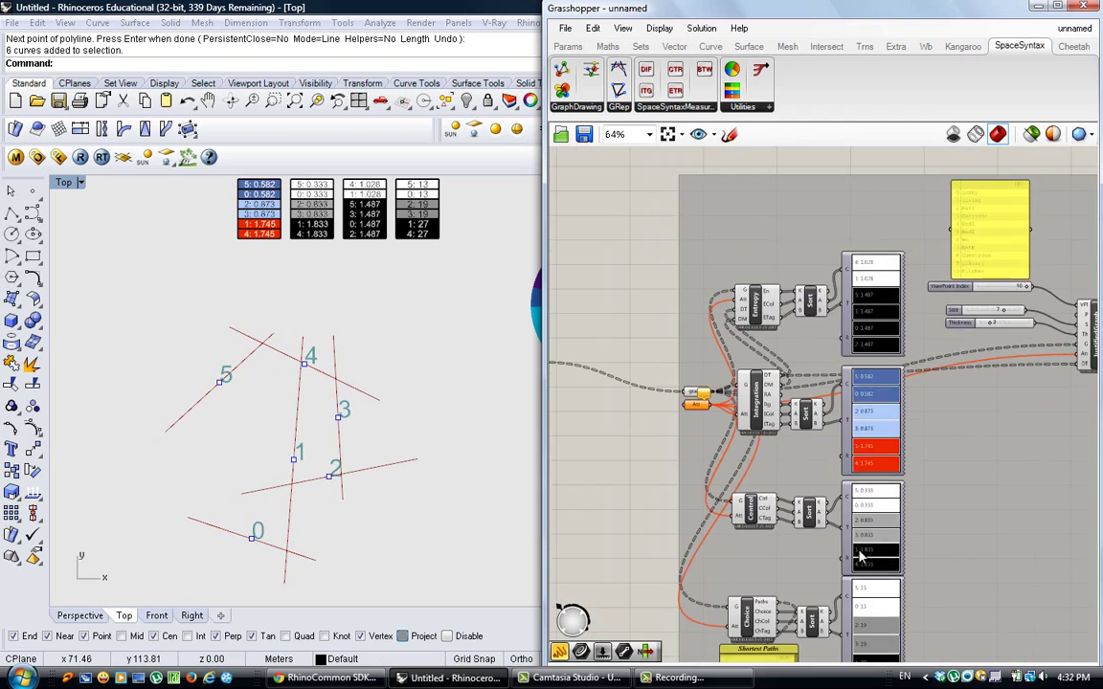
pyautogui.scroll(3, 895, 431)
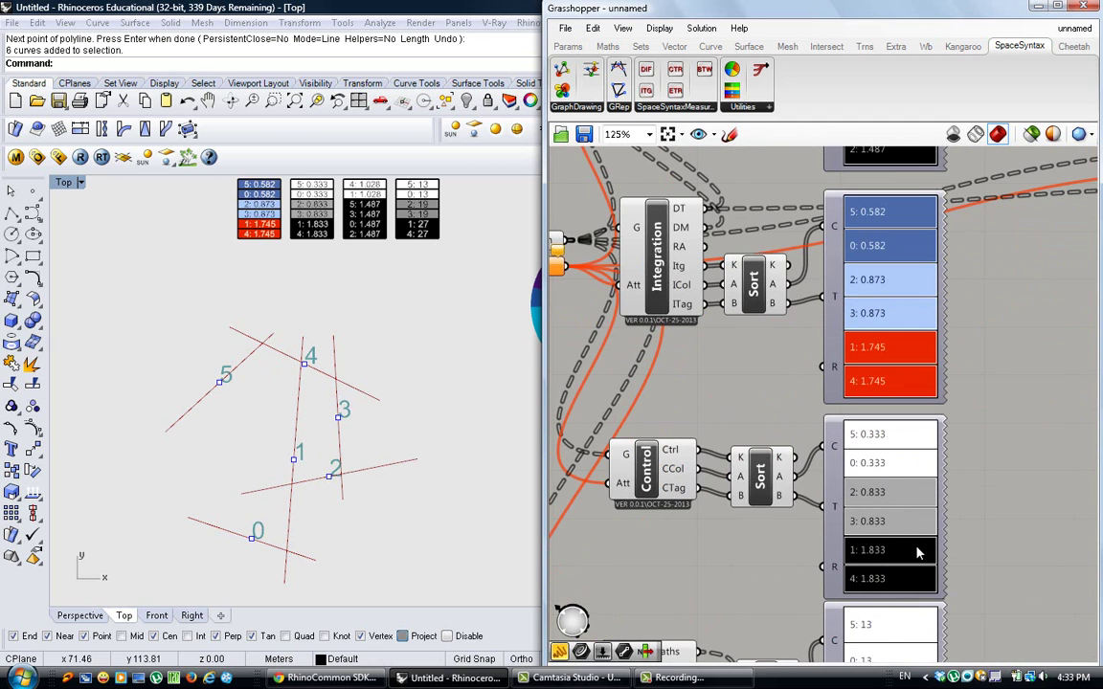
pyautogui.scroll(-3, 914, 558)
pyautogui.scroll(3, 862, 594)
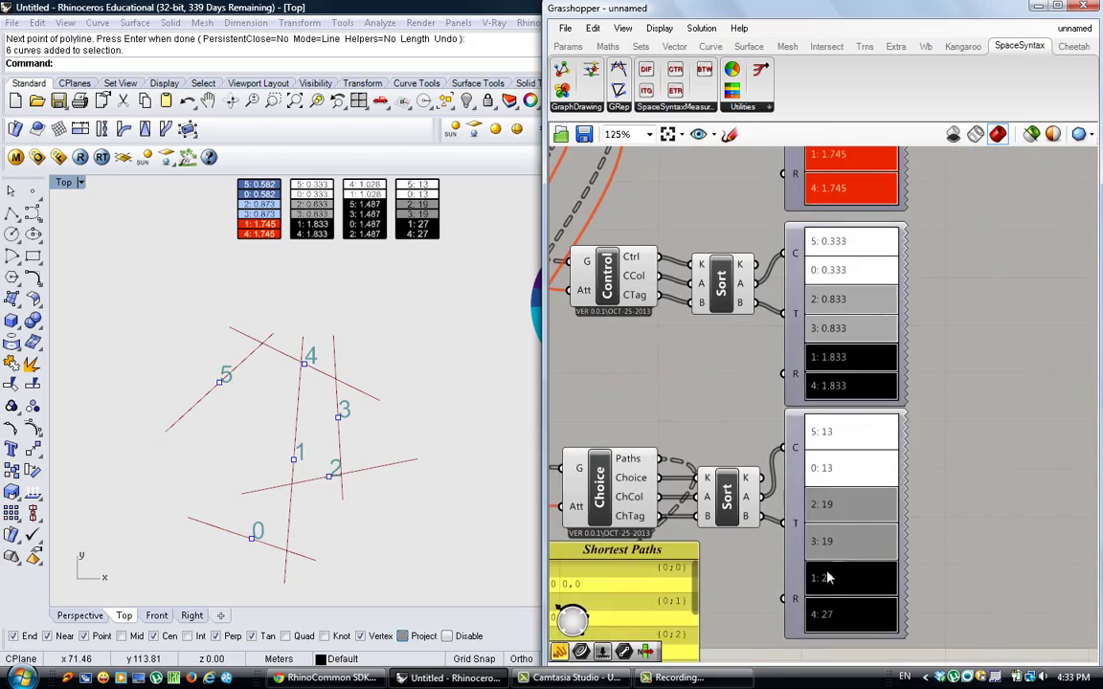